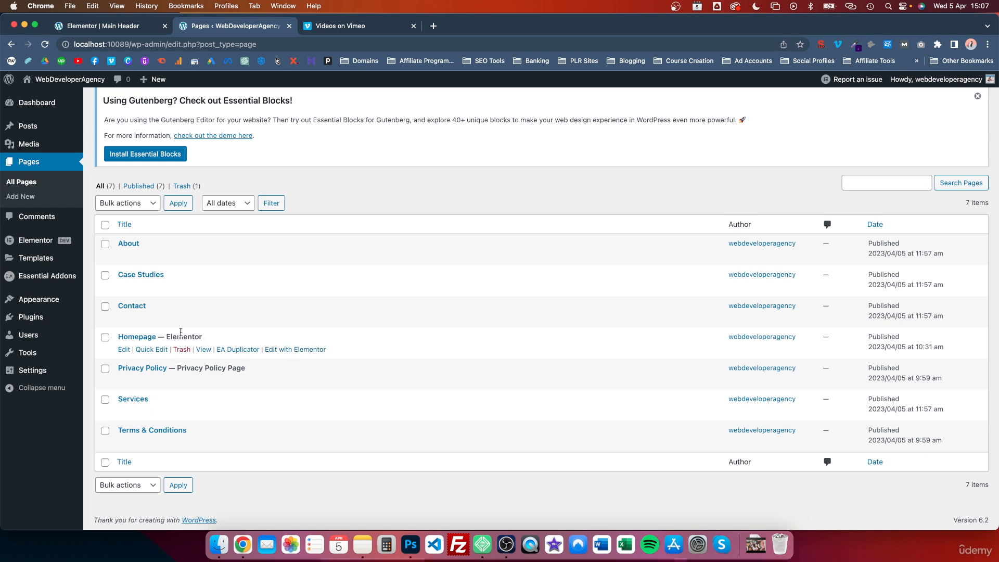
Step: Open the Homepage for editing in Elementor and hide its page title
{"action": "left_click", "coordinate": [124, 350]}
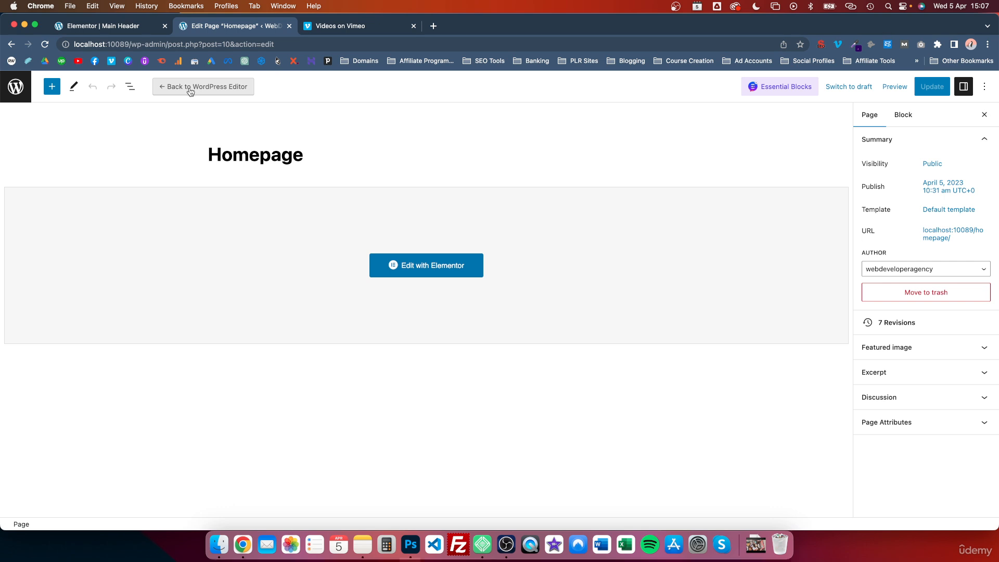
{"action": "left_click", "coordinate": [432, 262]}
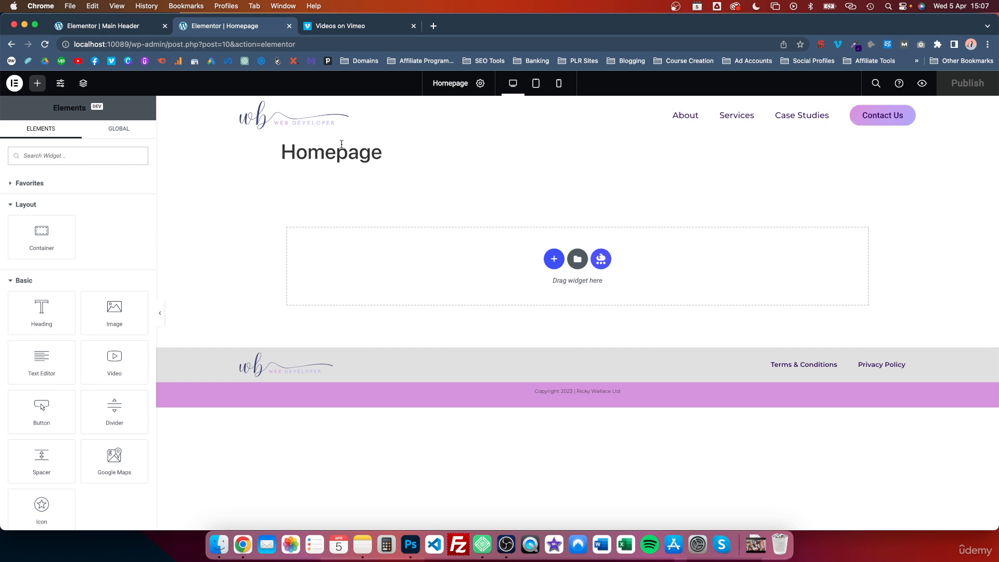
{"action": "left_click", "coordinate": [480, 83]}
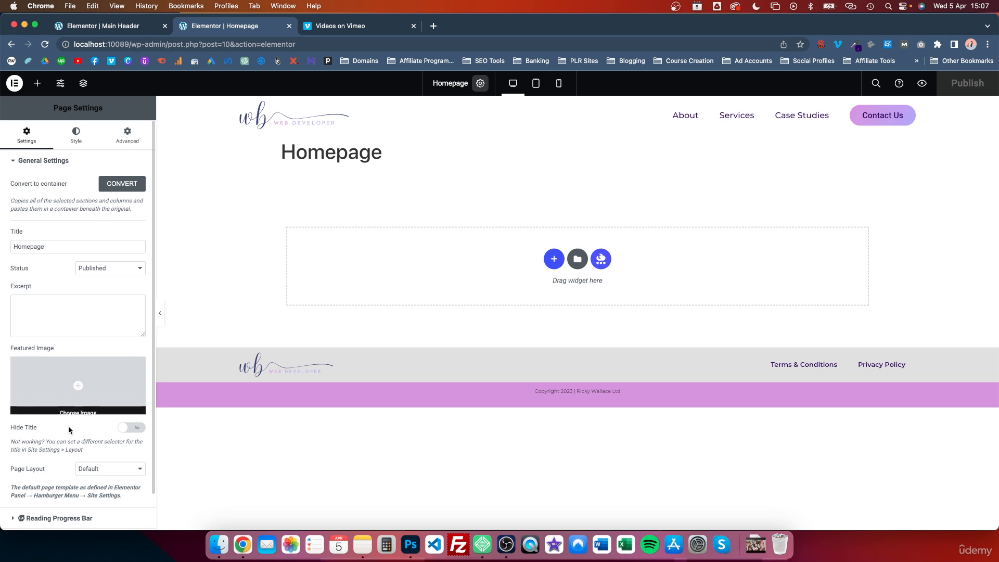
{"action": "left_click", "coordinate": [130, 428]}
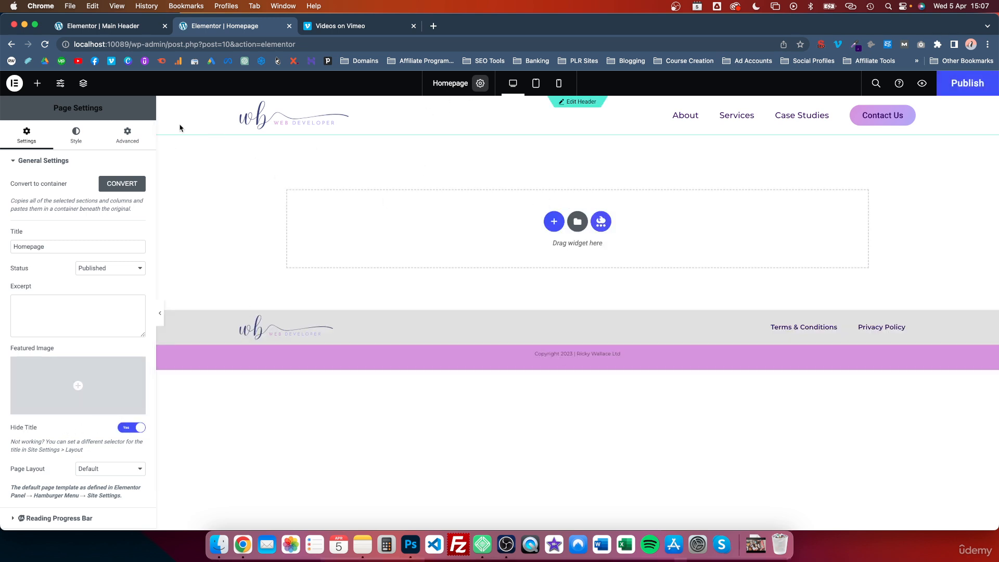
Step: Add a container to the empty page area and set its minimum height to 550 px
{"action": "left_click", "coordinate": [37, 83]}
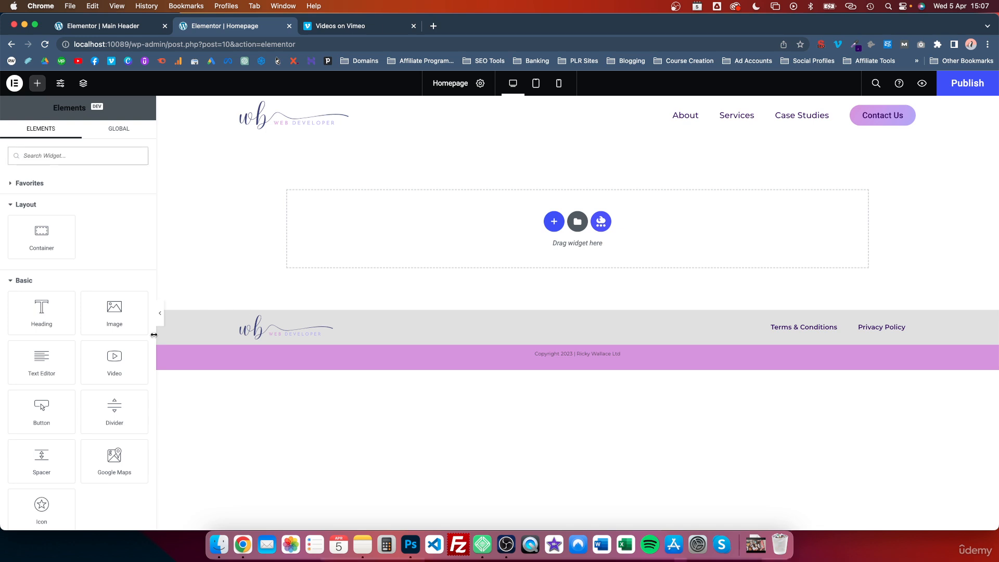
{"action": "left_click_drag", "start_coordinate": [42, 235], "coordinate": [545, 244]}
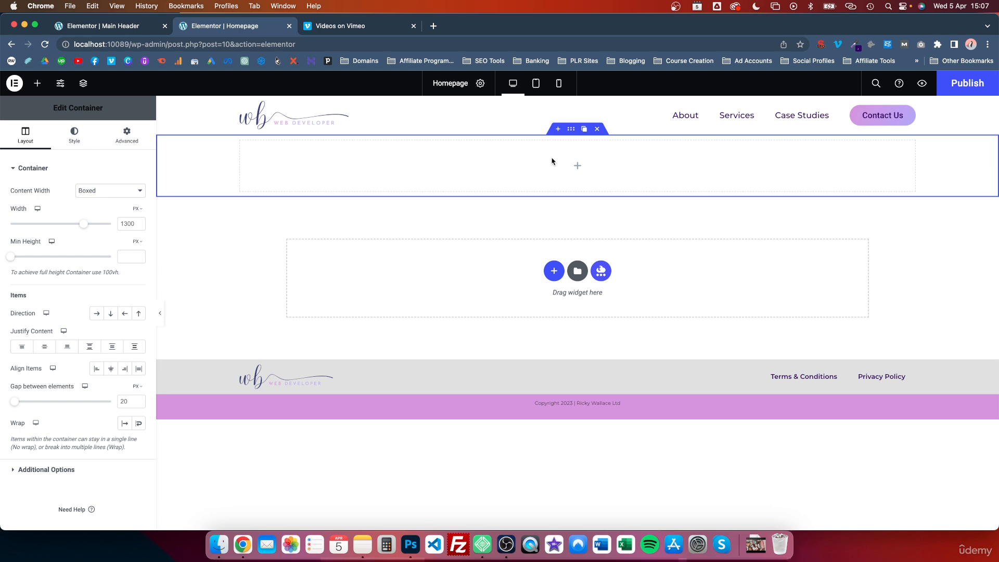
{"action": "left_click_drag", "start_coordinate": [20, 259], "coordinate": [46, 258]}
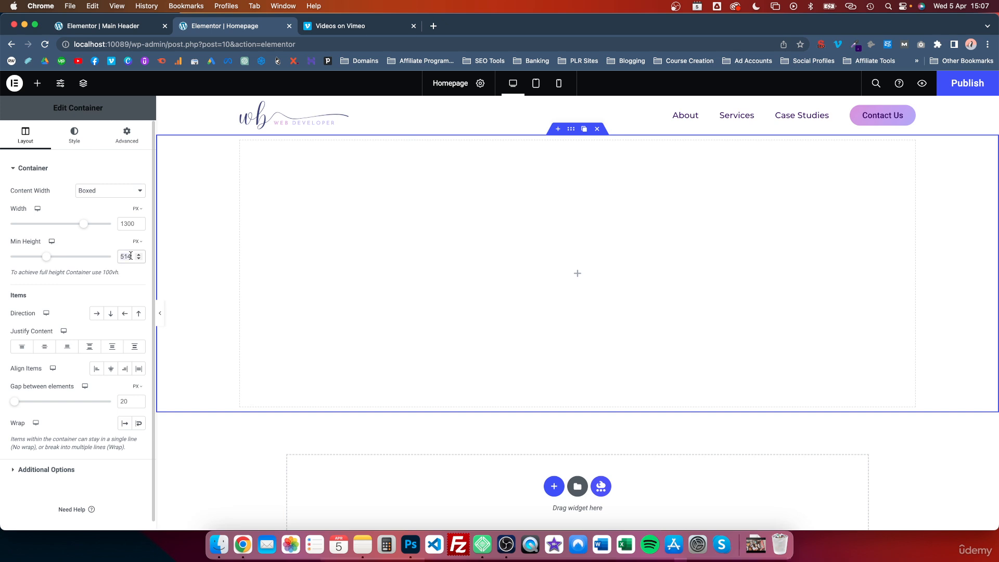
{"action": "type", "text": "600"}
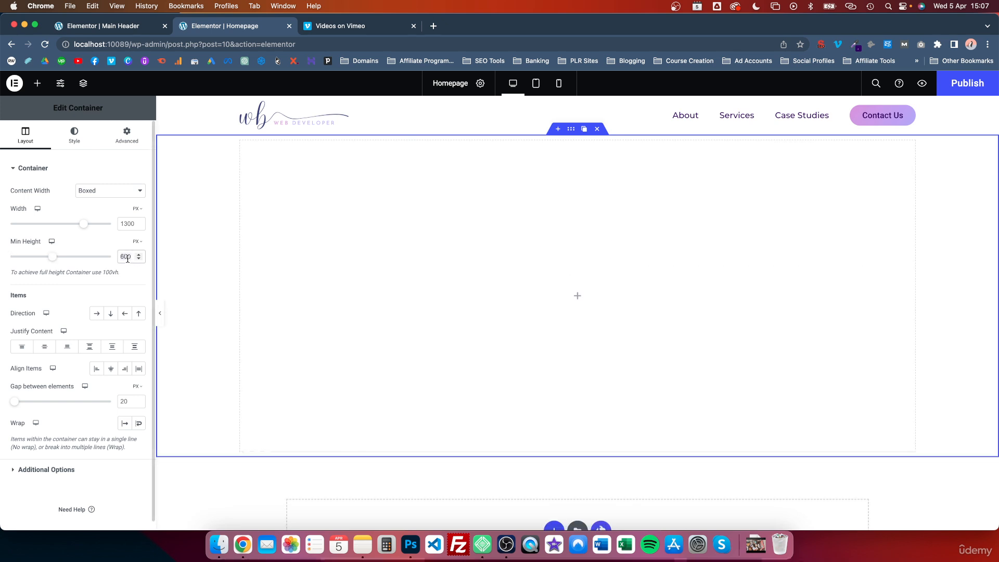
{"action": "key", "text": "BackSpace"}
{"action": "key", "text": "BackSpace"}
{"action": "key", "text": "BackSpace"}
{"action": "type", "text": "550"}
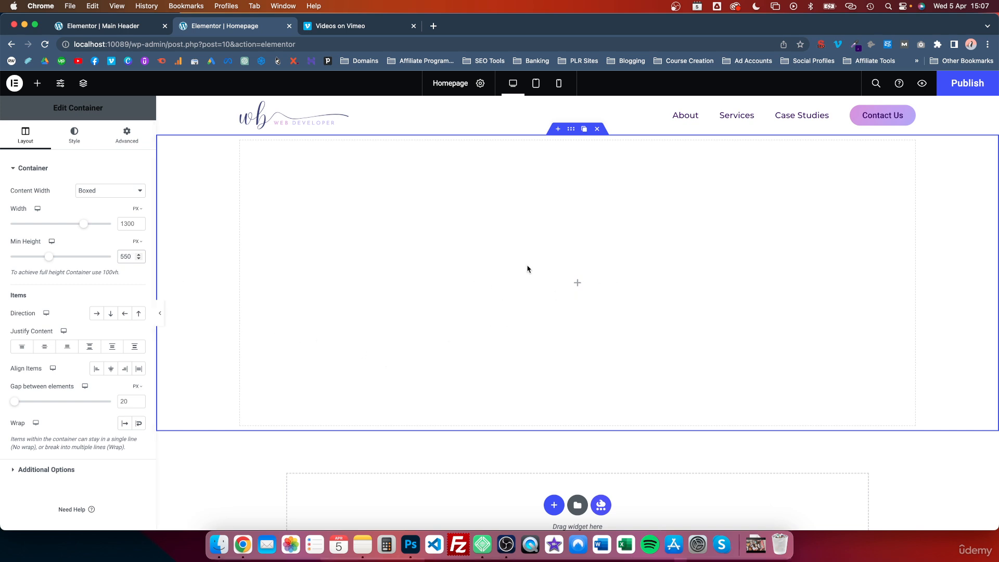
Step: Nest a second container inside the 550 px container and justify the outer container's content to the center
{"action": "left_click", "coordinate": [37, 82]}
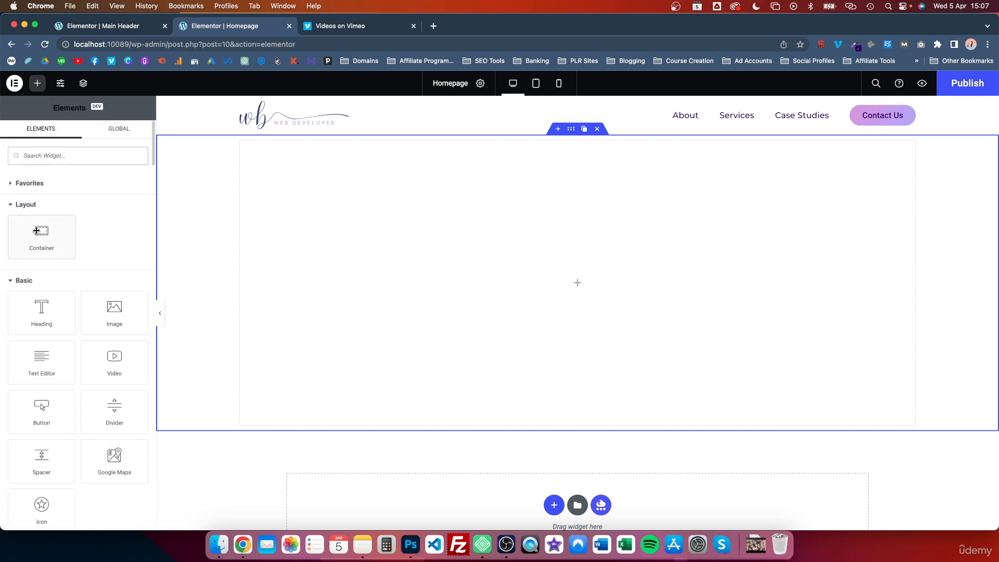
{"action": "left_click_drag", "start_coordinate": [37, 231], "coordinate": [595, 256]}
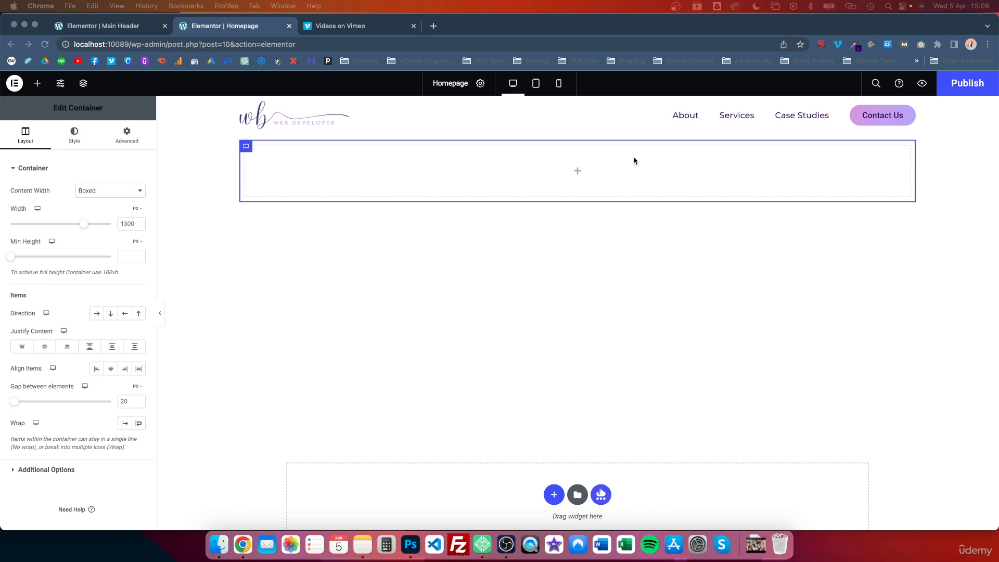
{"action": "left_click", "coordinate": [574, 128]}
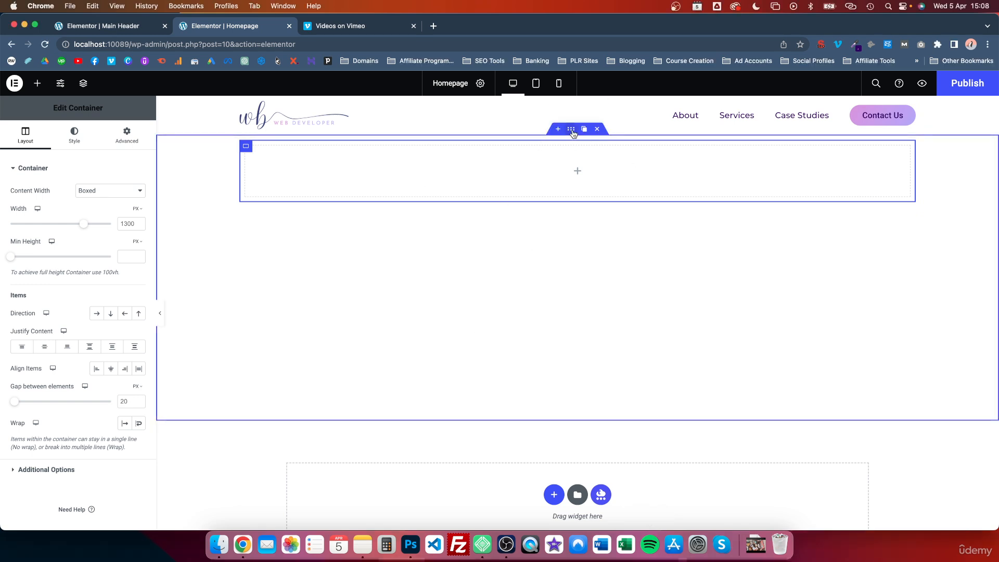
{"action": "left_click", "coordinate": [573, 130]}
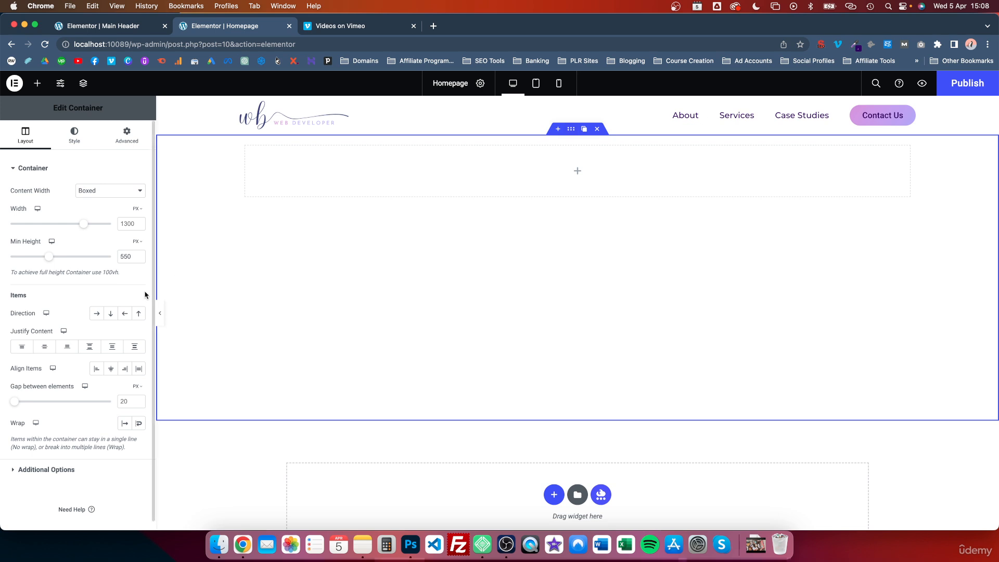
{"action": "left_click", "coordinate": [43, 351]}
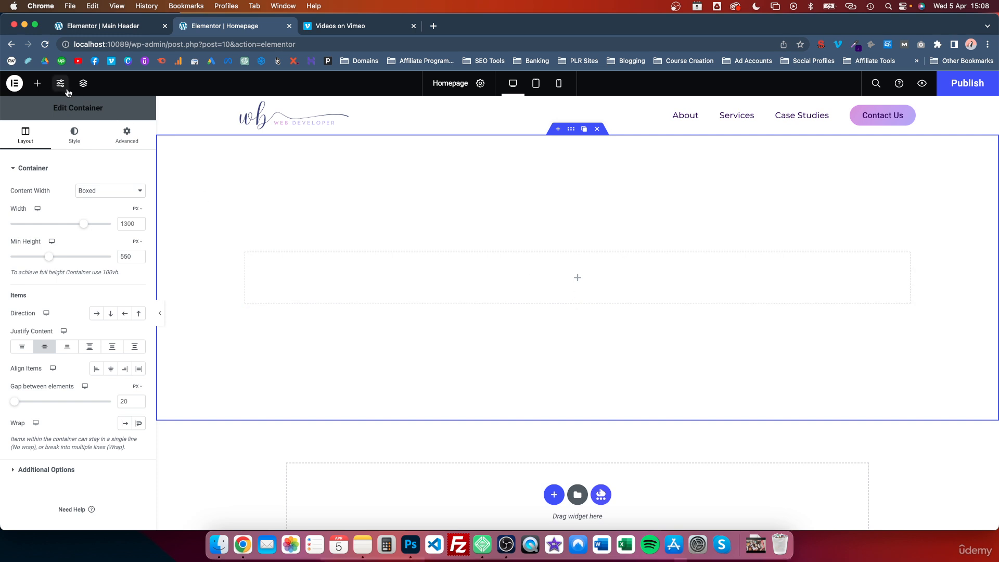
Step: Place another container inside the nested one and set the nested container's direction to row with space-between justification
{"action": "left_click", "coordinate": [37, 84]}
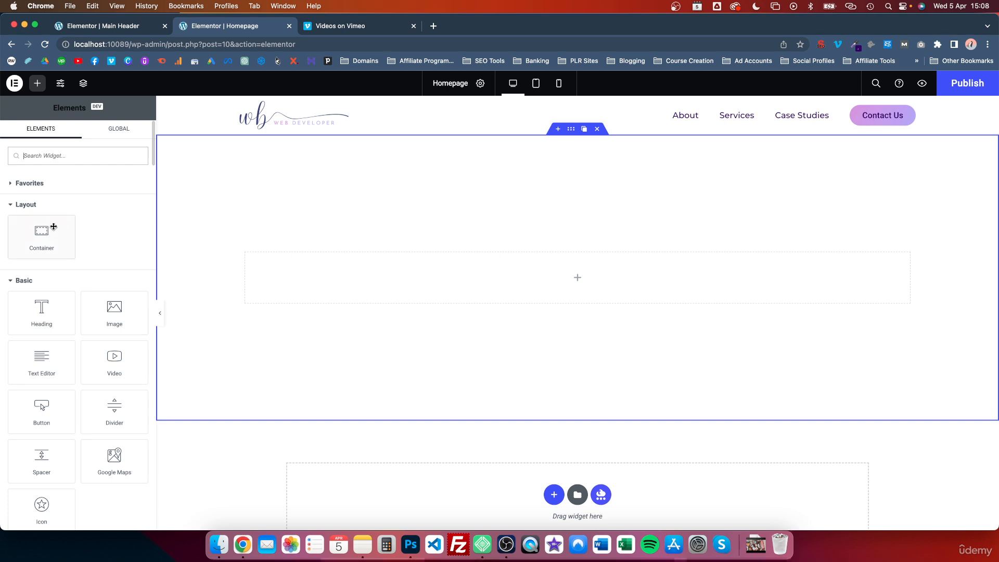
{"action": "left_click_drag", "start_coordinate": [53, 227], "coordinate": [431, 290]}
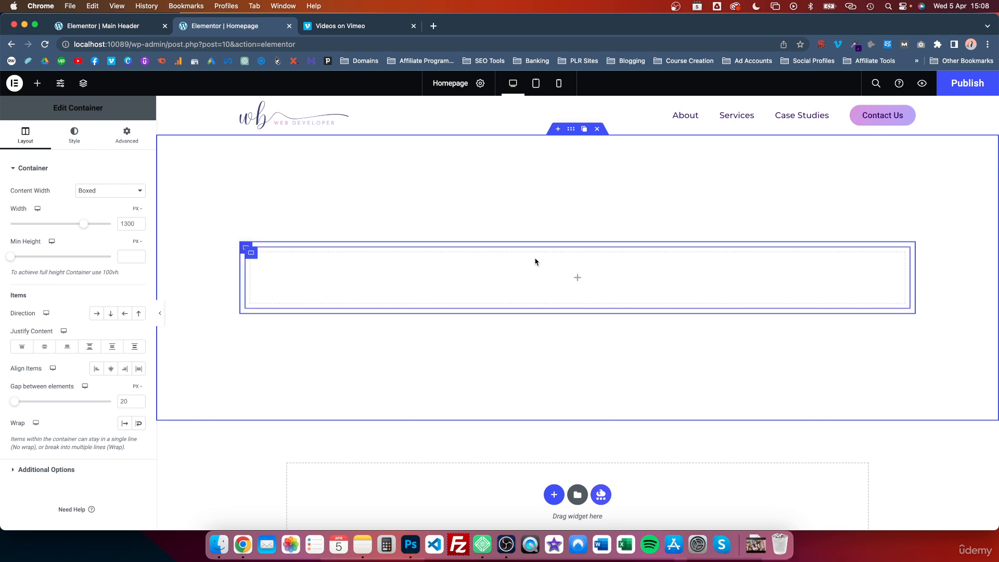
{"action": "left_click", "coordinate": [97, 314]}
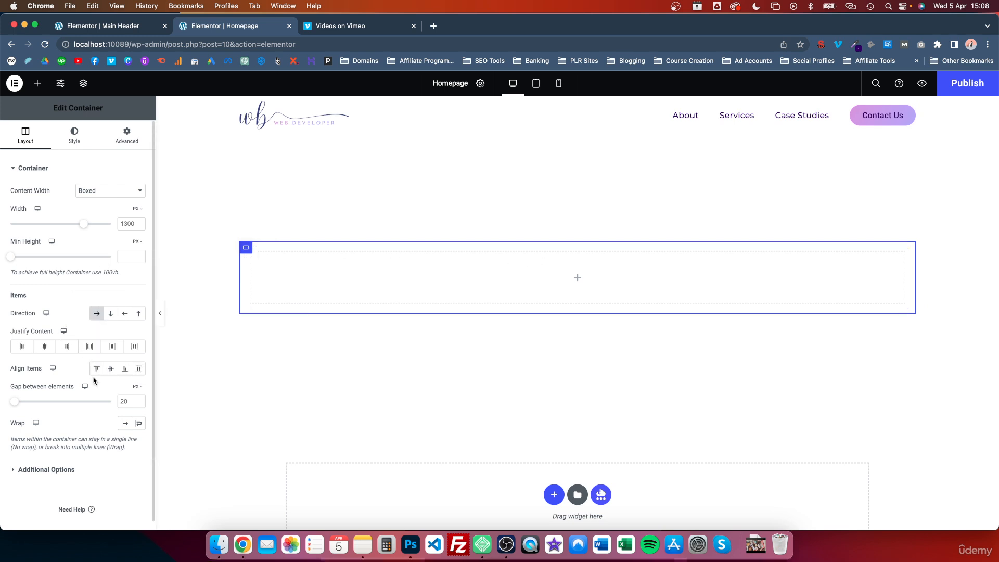
{"action": "left_click", "coordinate": [89, 346]}
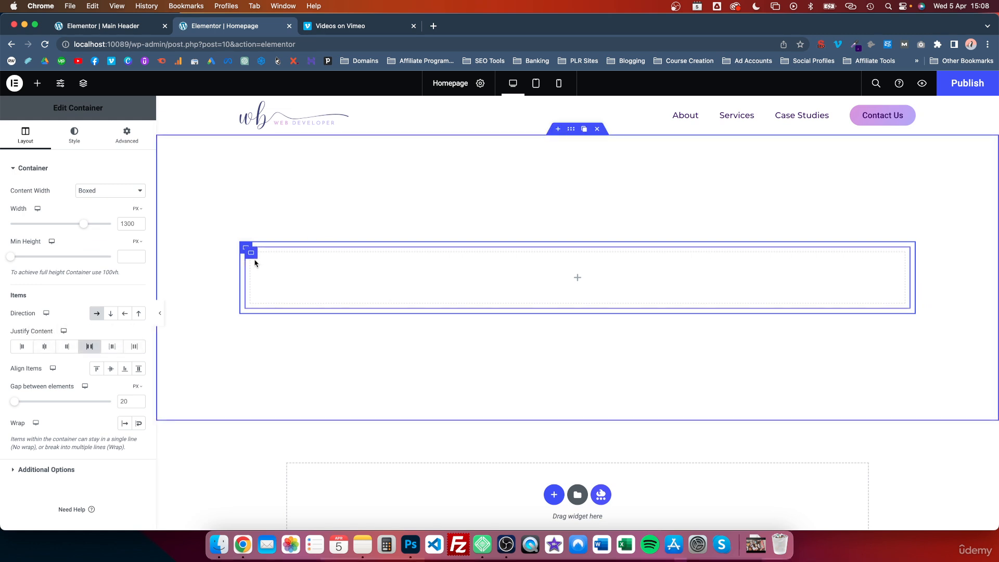
Step: Duplicate the innermost container to form two columns and add an Image widget to the right column
{"action": "left_click", "coordinate": [265, 254]}
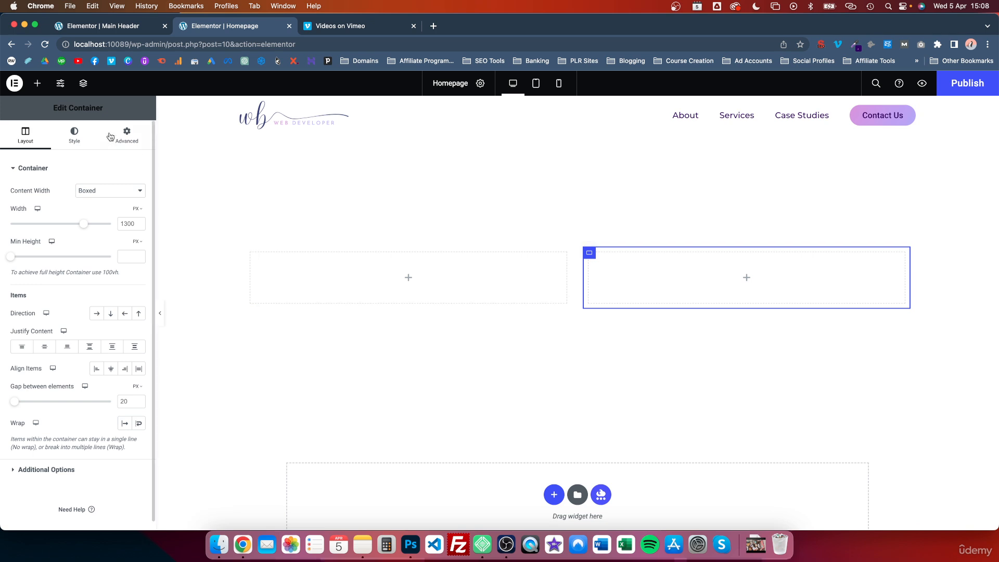
{"action": "left_click", "coordinate": [37, 84]}
{"action": "scroll", "coordinate": [67, 241], "scroll_direction": "down", "scroll_amount": 5}
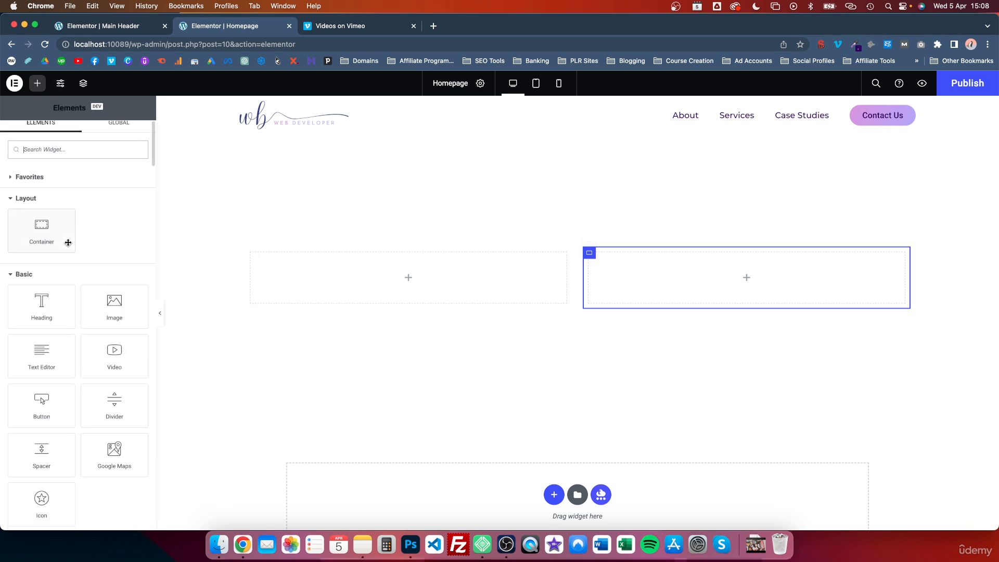
{"action": "left_click_drag", "start_coordinate": [103, 243], "coordinate": [741, 288]}
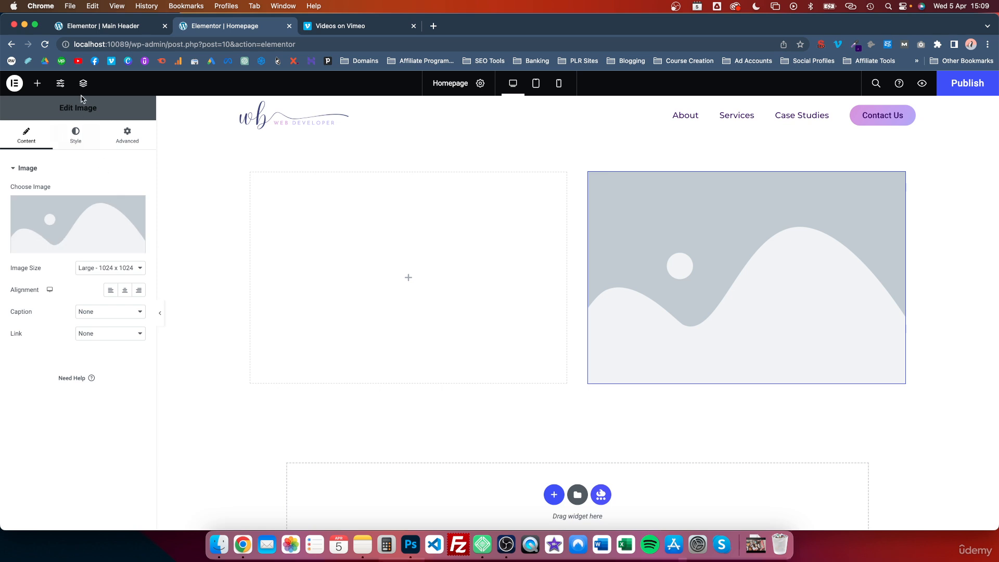
Step: Add a Heading widget to the left column with a Text Editor widget beneath it
{"action": "left_click", "coordinate": [38, 84]}
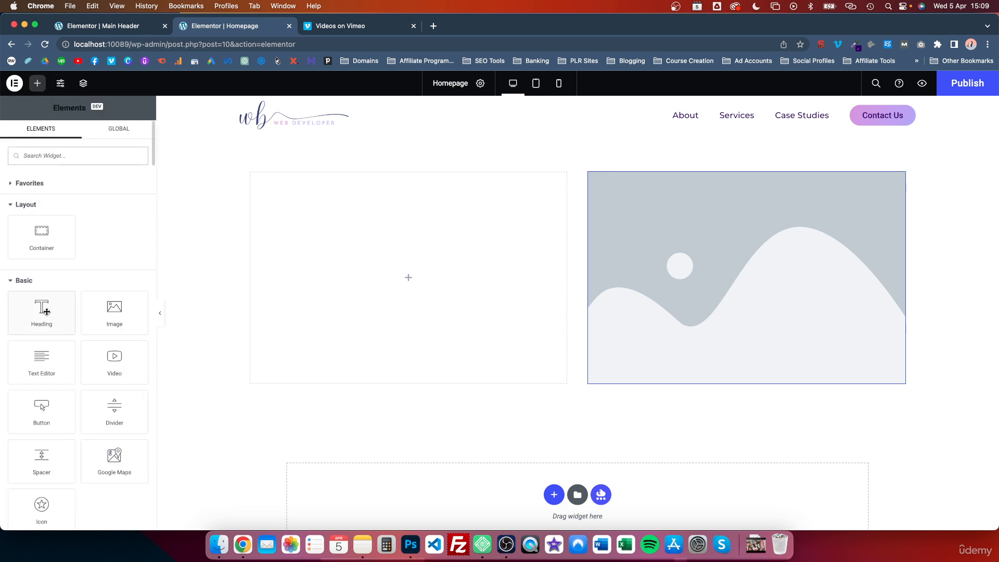
{"action": "left_click_drag", "start_coordinate": [47, 312], "coordinate": [415, 286]}
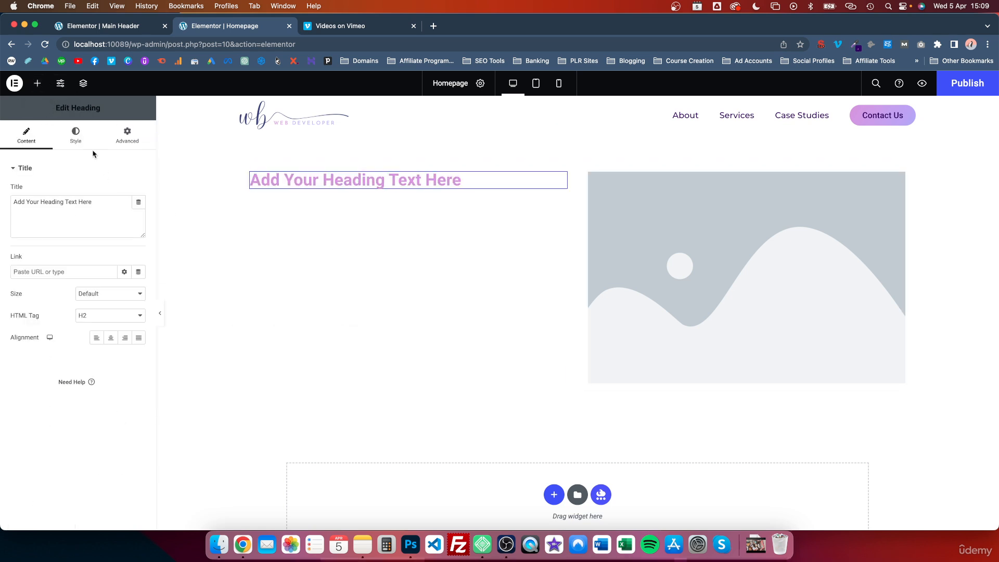
{"action": "left_click", "coordinate": [38, 85]}
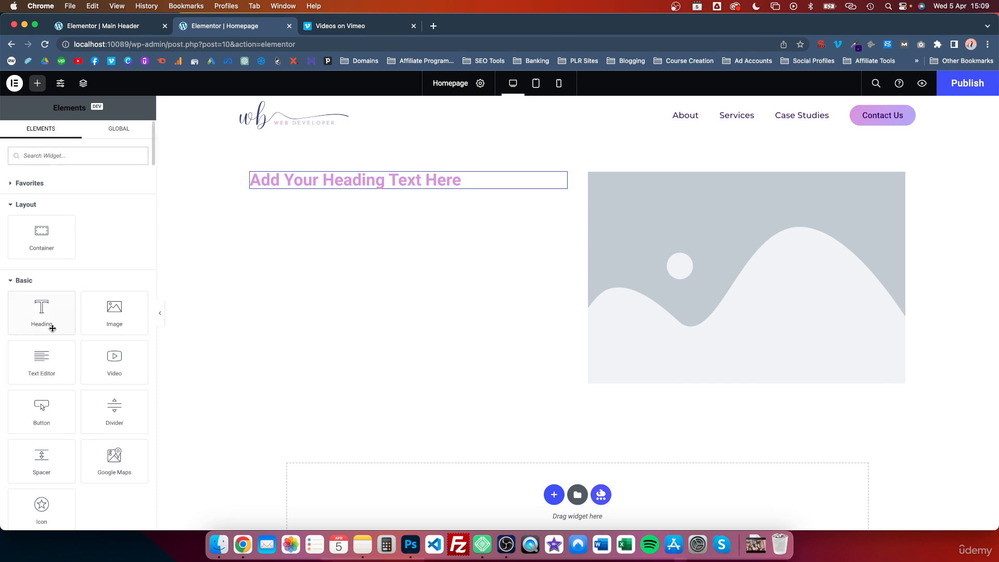
{"action": "left_click_drag", "start_coordinate": [41, 363], "coordinate": [391, 192]}
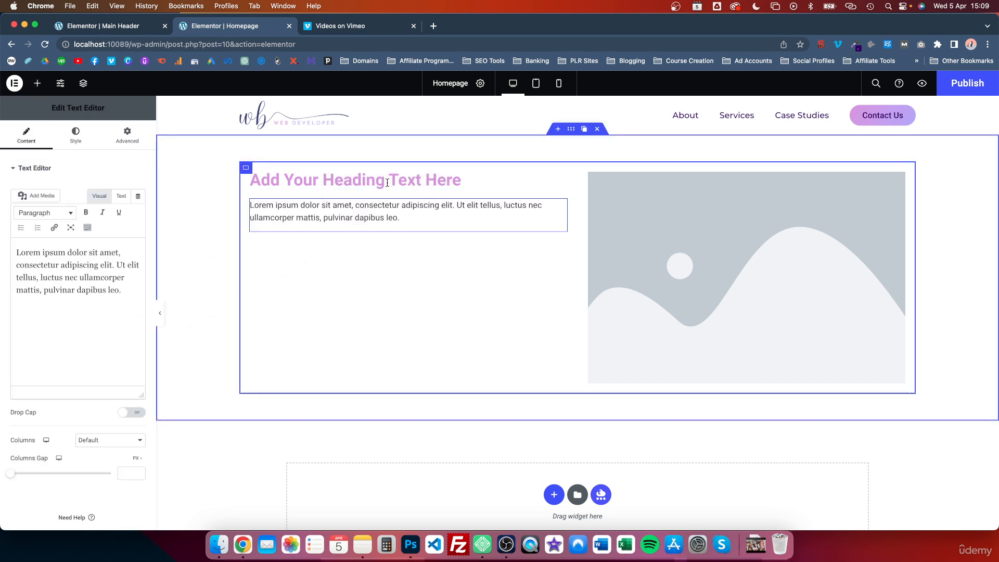
Step: Find the Button widget and add it below the paragraph text in the left column
{"action": "left_click", "coordinate": [37, 83]}
{"action": "type", "text": "button"}
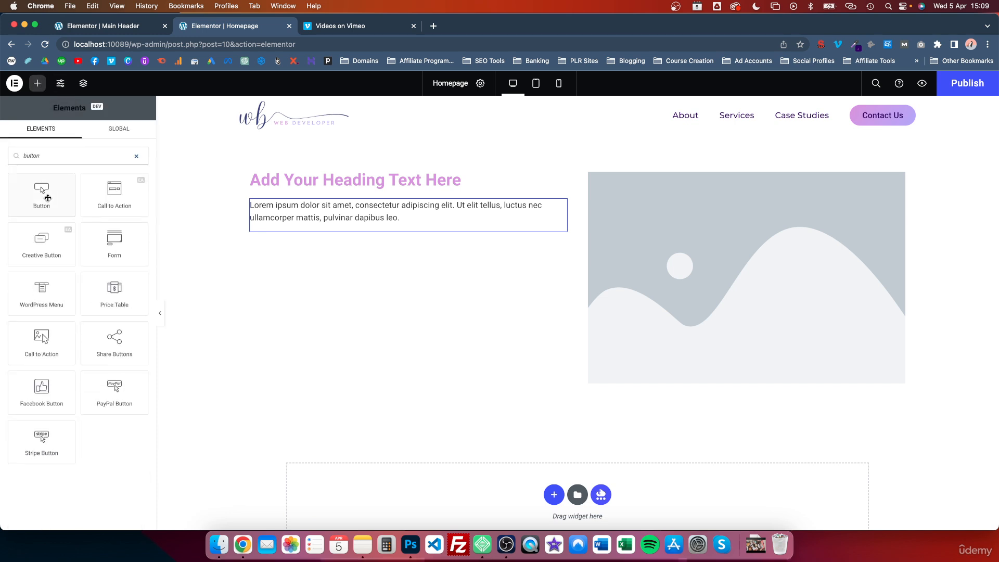
{"action": "left_click_drag", "start_coordinate": [47, 198], "coordinate": [306, 224]}
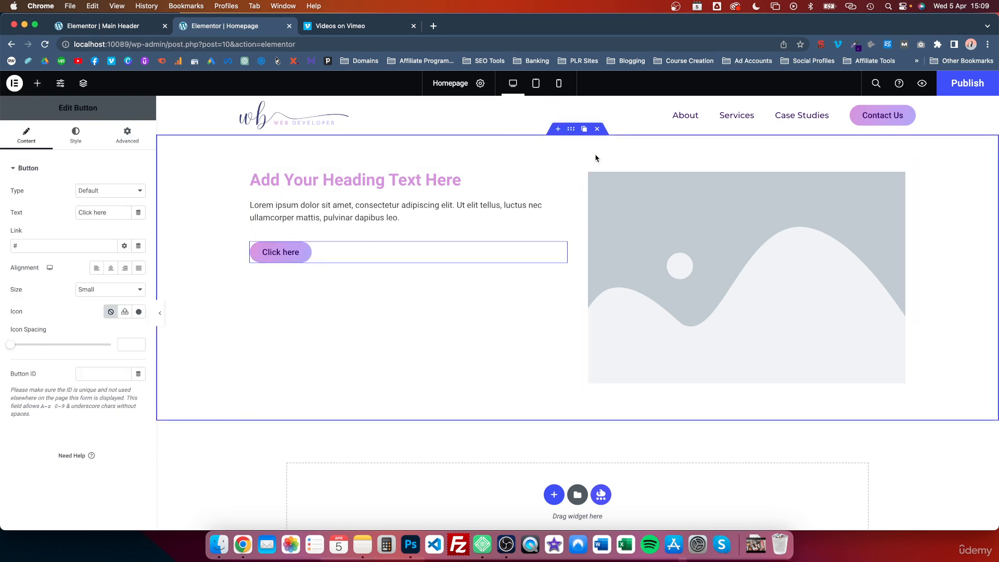
Step: Change the heading's title to "Innovative and creative web design for every niche and industry"
{"action": "left_click", "coordinate": [365, 188]}
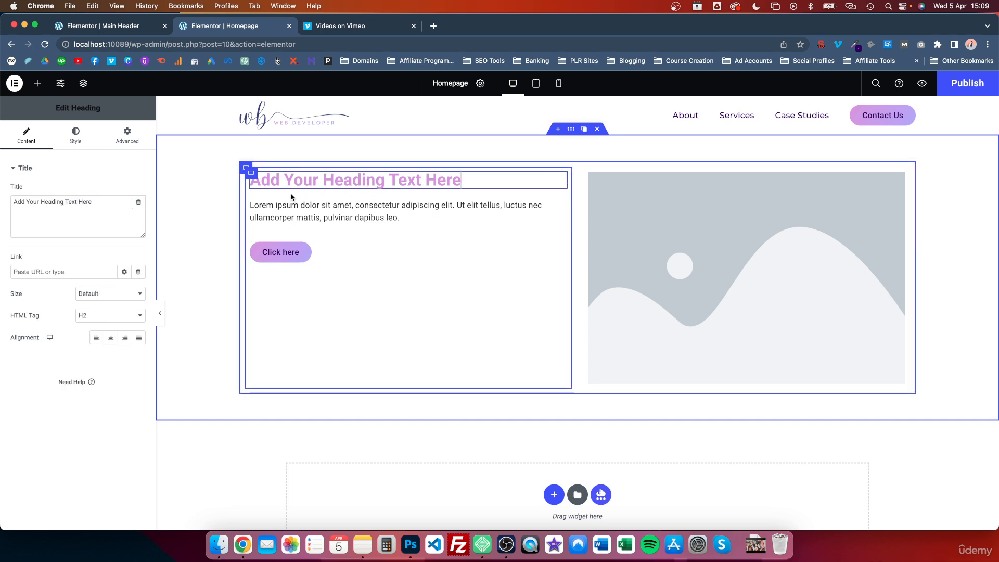
{"action": "triple_click", "coordinate": [75, 207]}
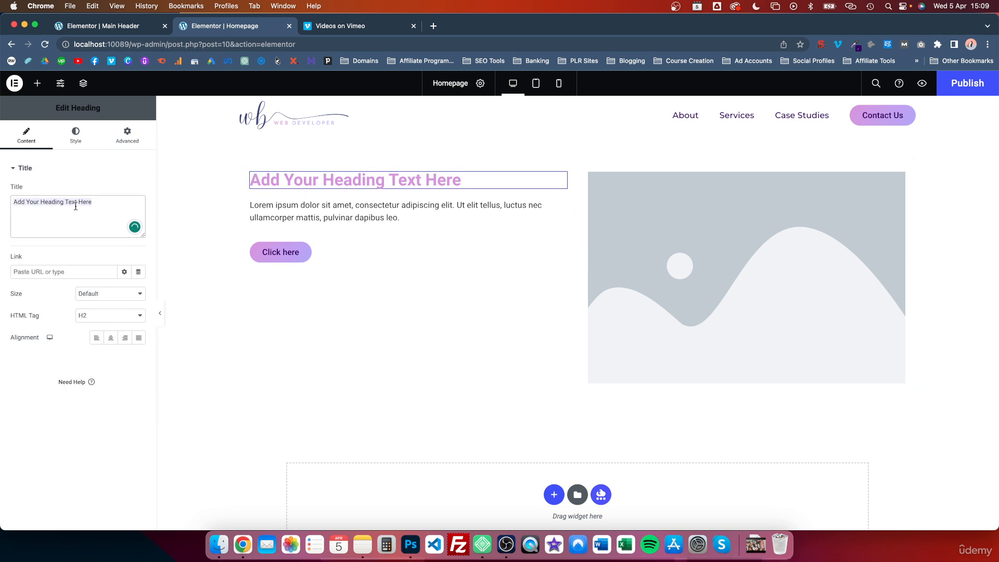
{"action": "type", "text": "Innova"}
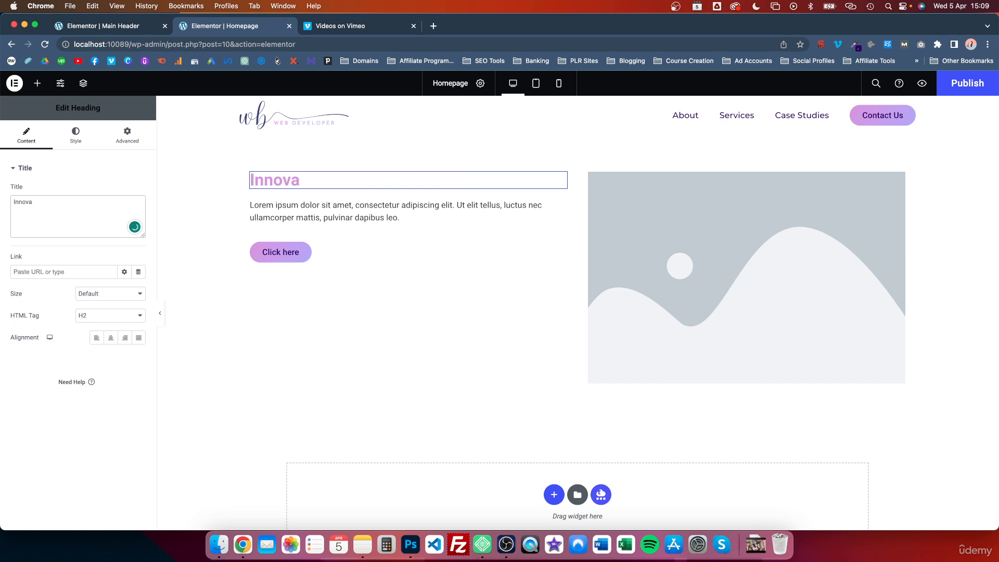
{"action": "type", "text": "tive and crea"}
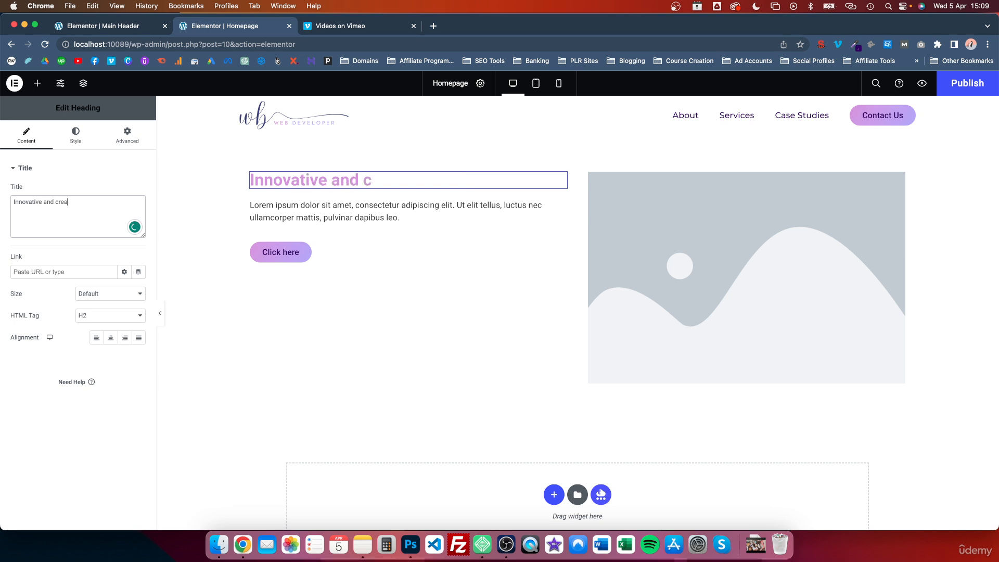
{"action": "type", "text": "tive web design for"}
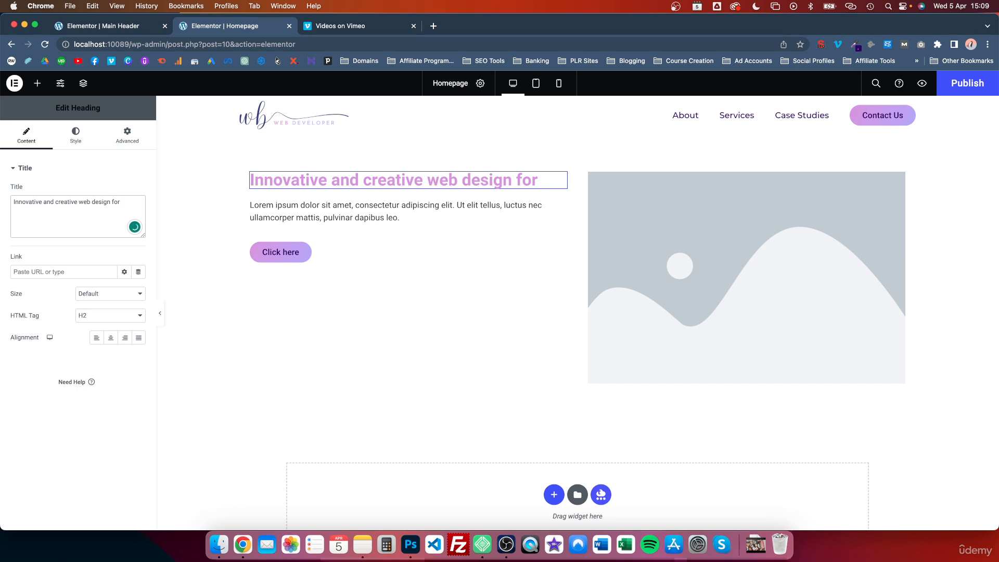
{"action": "type", "text": " evry indu"}
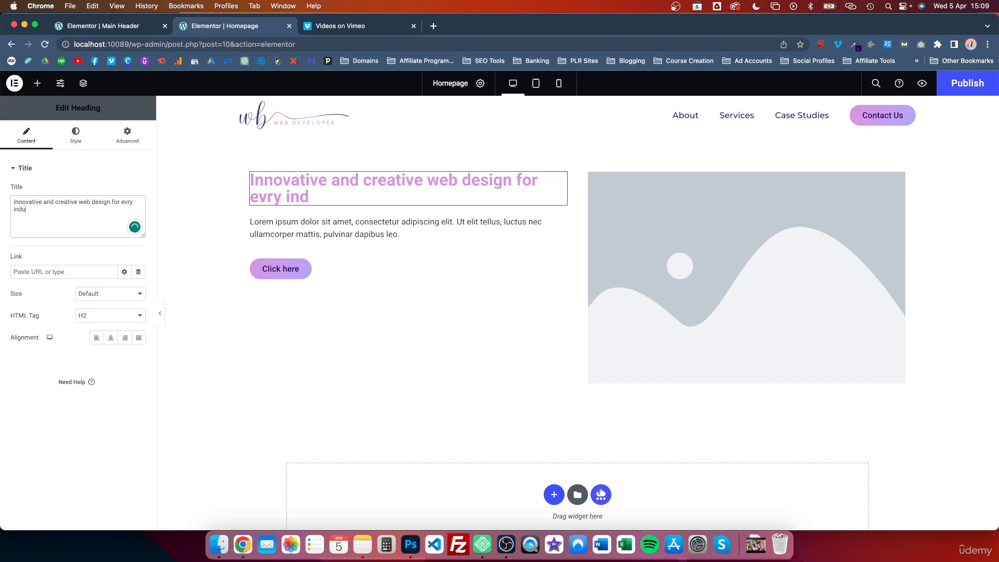
{"action": "key", "text": "BackSpace"}
{"action": "key", "text": "BackSpace"}
{"action": "key", "text": "BackSpace"}
{"action": "key", "text": "BackSpace"}
{"action": "key", "text": "BackSpace"}
{"action": "key", "text": "BackSpace"}
{"action": "key", "text": "BackSpace"}
{"action": "type", "text": "ery niche and industry"}
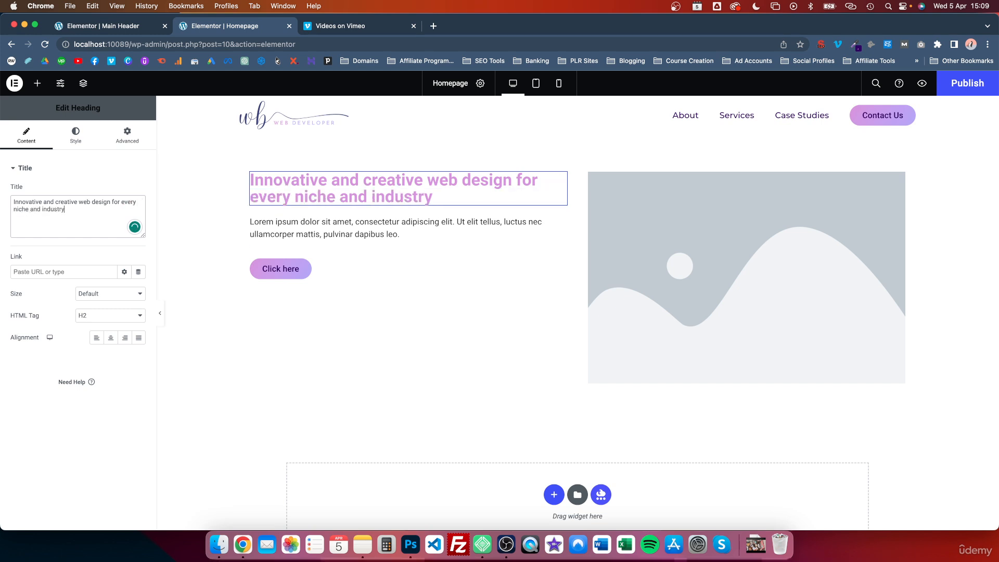
Step: Replace the placeholder paragraph under the heading with "We bring the power of creative design into your workflow"
{"action": "left_click", "coordinate": [311, 228]}
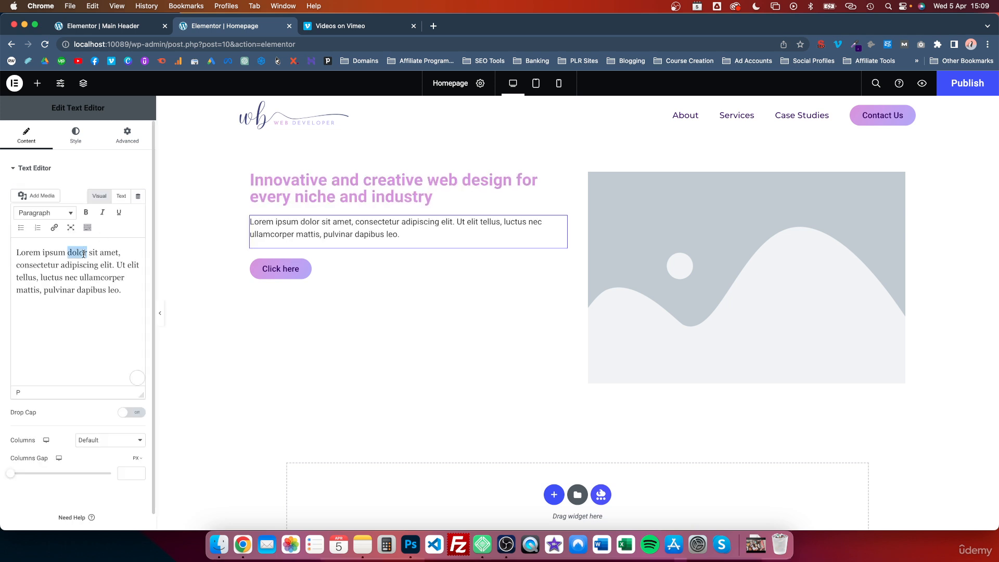
{"action": "triple_click", "coordinate": [83, 254]}
{"action": "type", "text": "We b"}
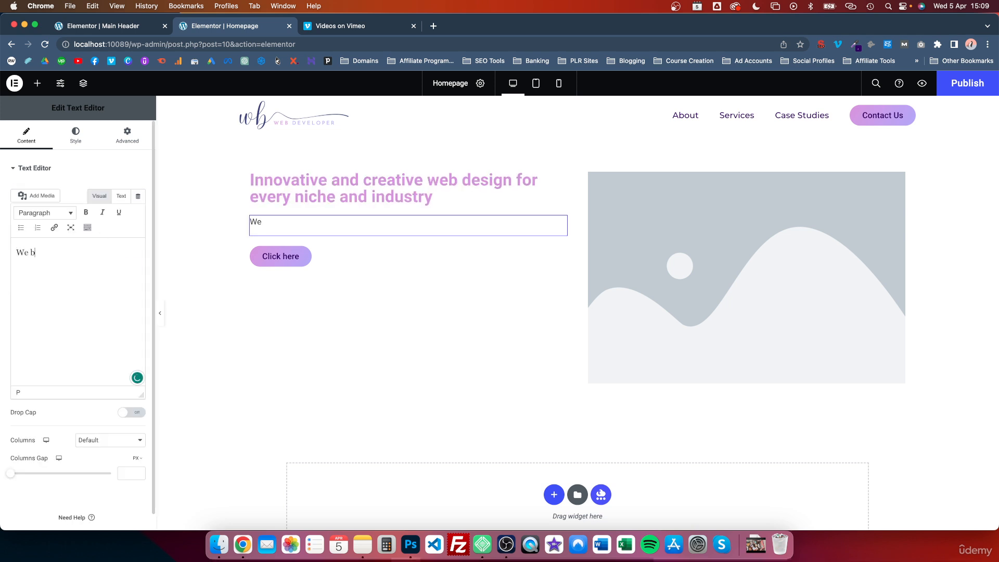
{"action": "type", "text": "ring the power of creative design into your workflow"}
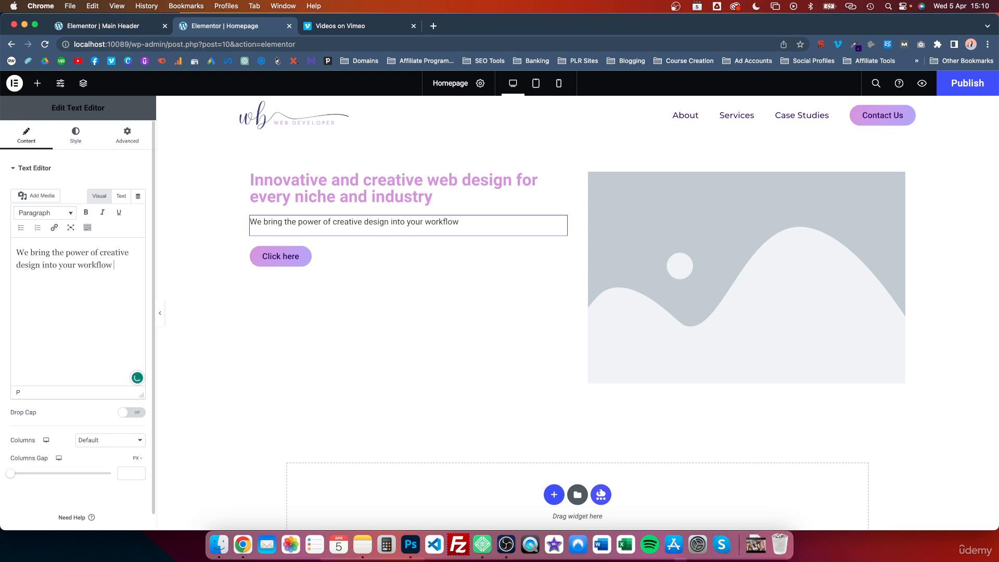
Step: Continue the paragraph with "so that you can kick back and let relax whilst we manage the whole process for you"
{"action": "type", "text": " so that you "}
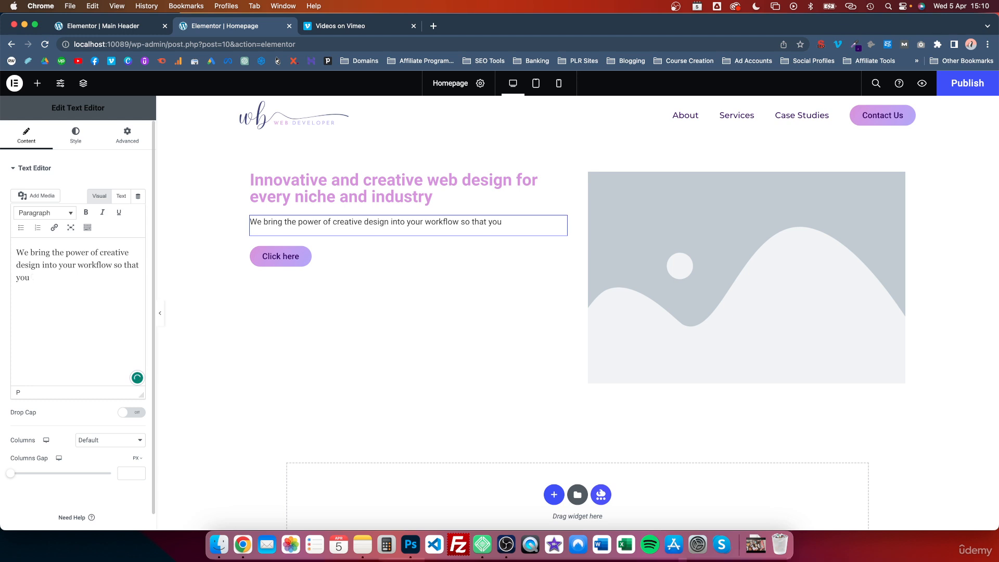
{"action": "type", "text": "can kick back nad let relax whilst we manage the whole"}
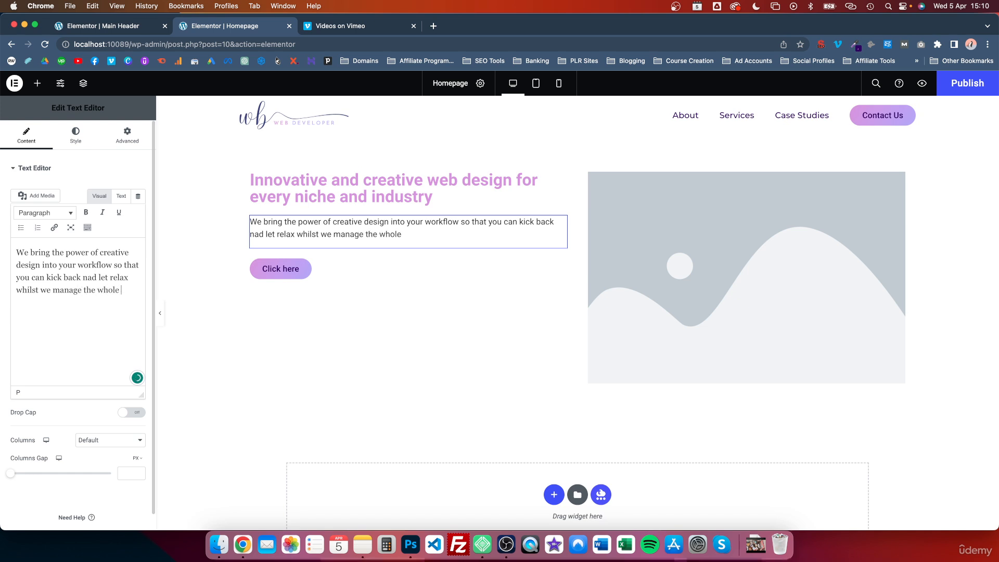
{"action": "type", "text": "process for you"}
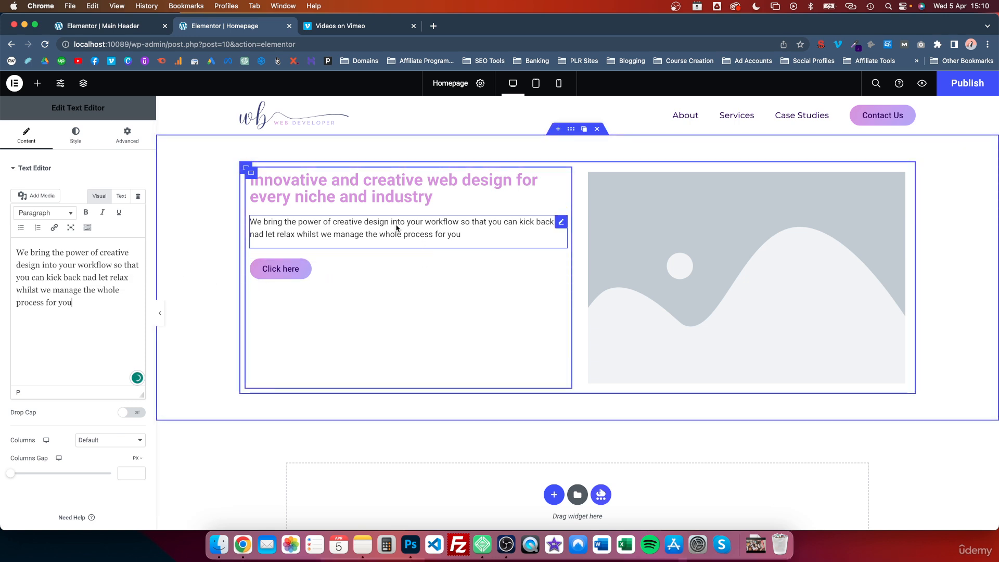
{"action": "mouse_move", "coordinate": [89, 279]}
{"action": "left_click", "coordinate": [91, 297]}
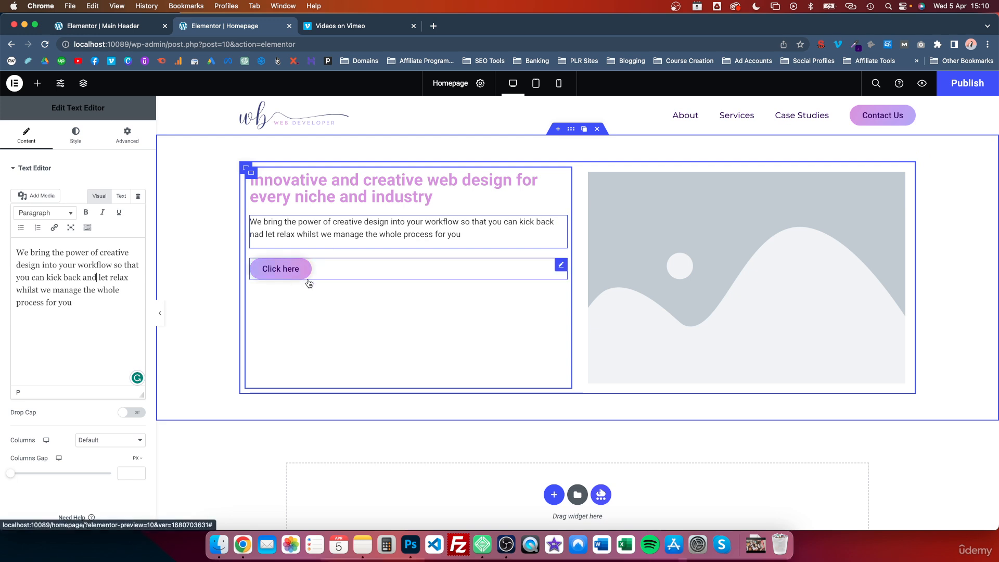
Step: Change the hero button's text to "Learn More"
{"action": "left_click", "coordinate": [281, 269]}
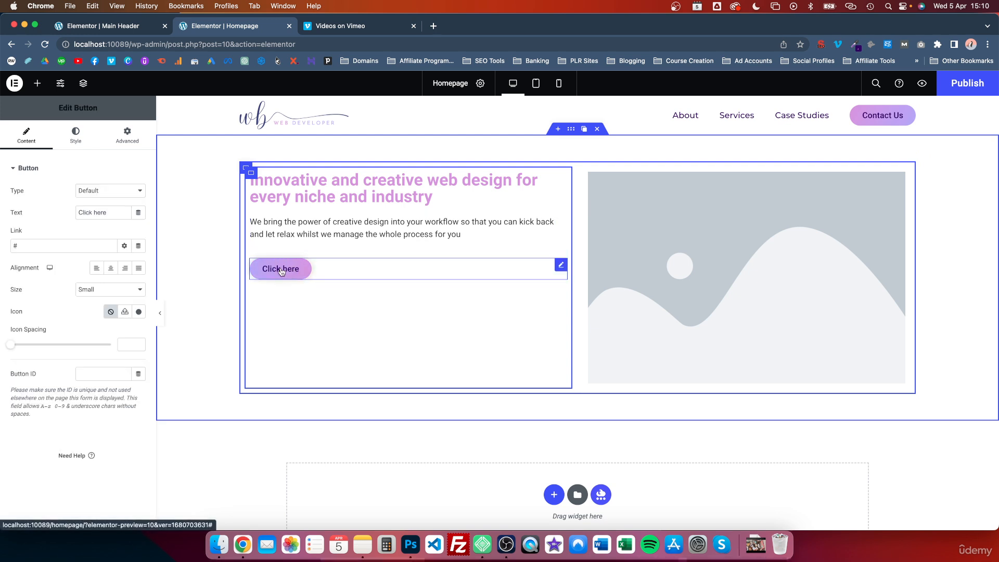
{"action": "triple_click", "coordinate": [102, 209]}
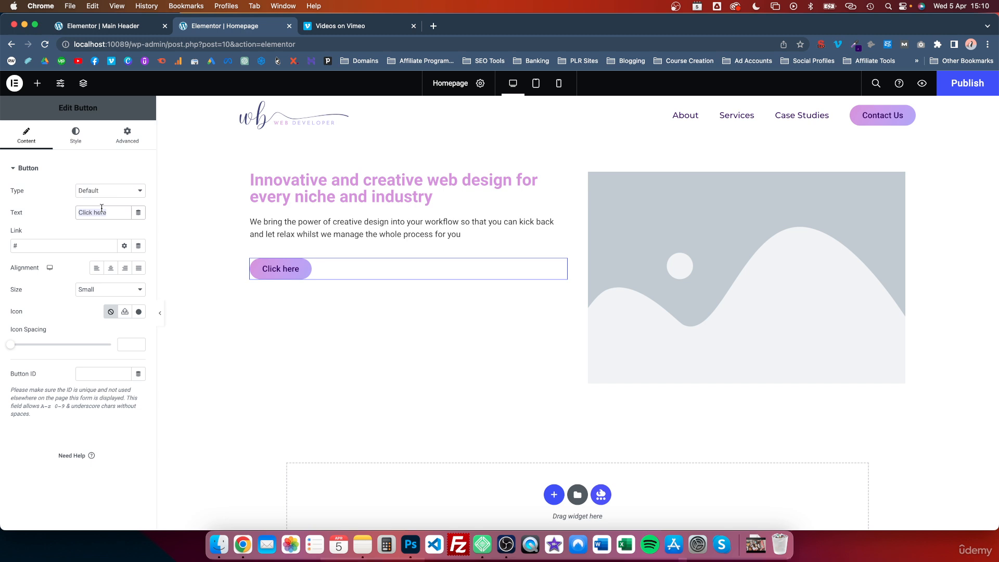
{"action": "type", "text": "Learn mo"}
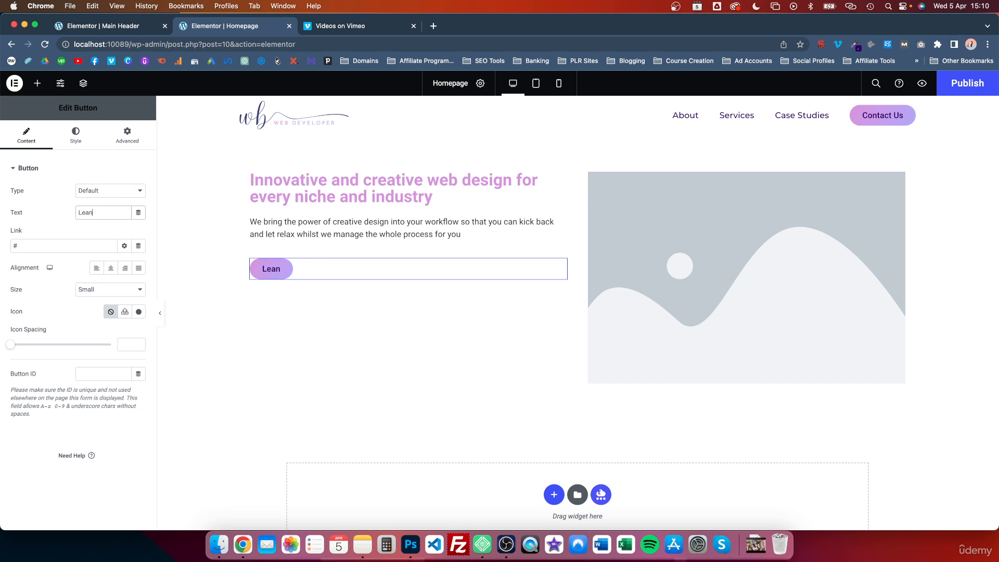
{"action": "type", "text": "re"}
{"action": "key", "text": "BackSpace"}
{"action": "key", "text": "BackSpace"}
{"action": "key", "text": "BackSpace"}
{"action": "key", "text": "BackSpace"}
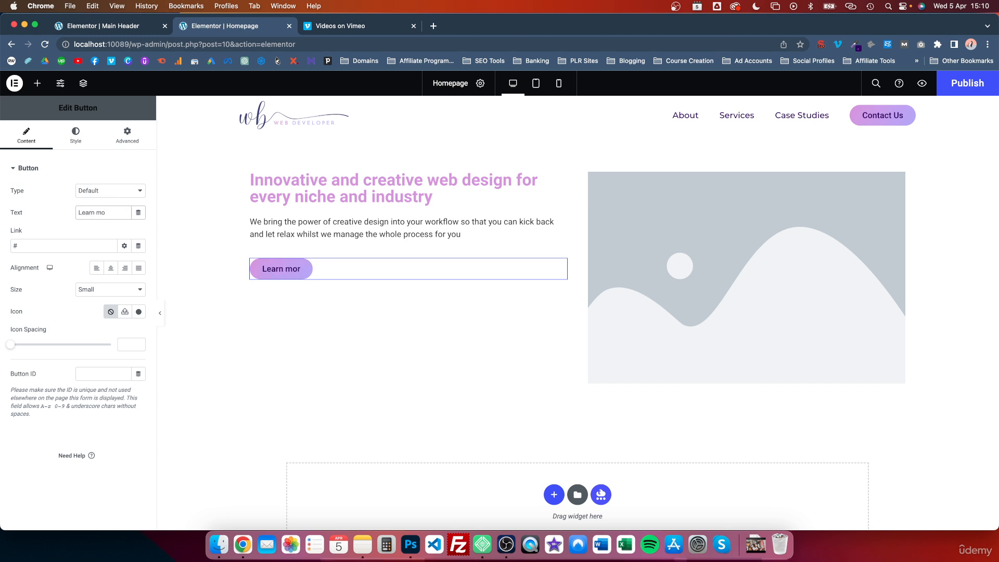
{"action": "type", "text": "More"}
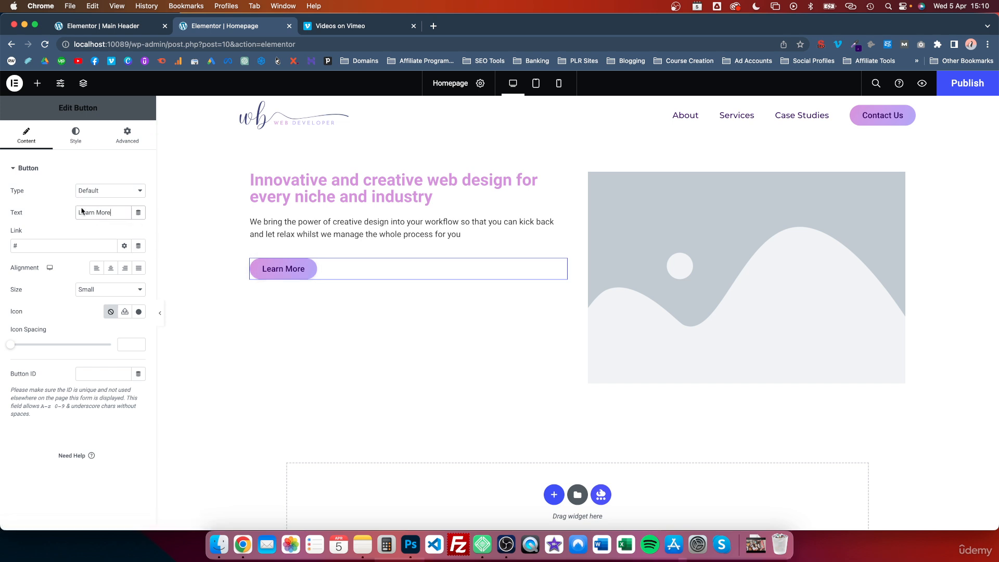
Step: Switch the Learn More button's background to a gradient, using the global Accent color as the second color
{"action": "left_click", "coordinate": [76, 135]}
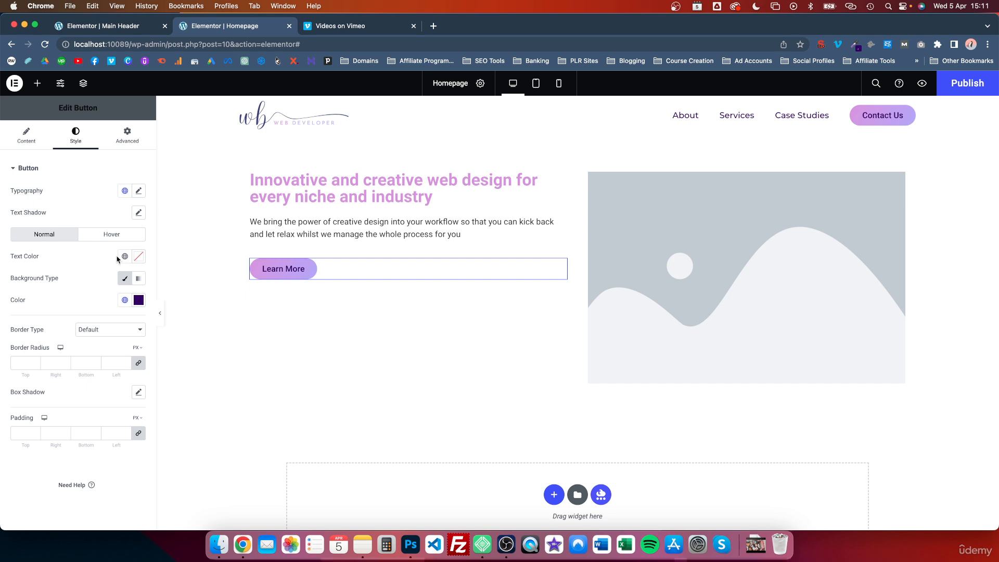
{"action": "left_click", "coordinate": [139, 279]}
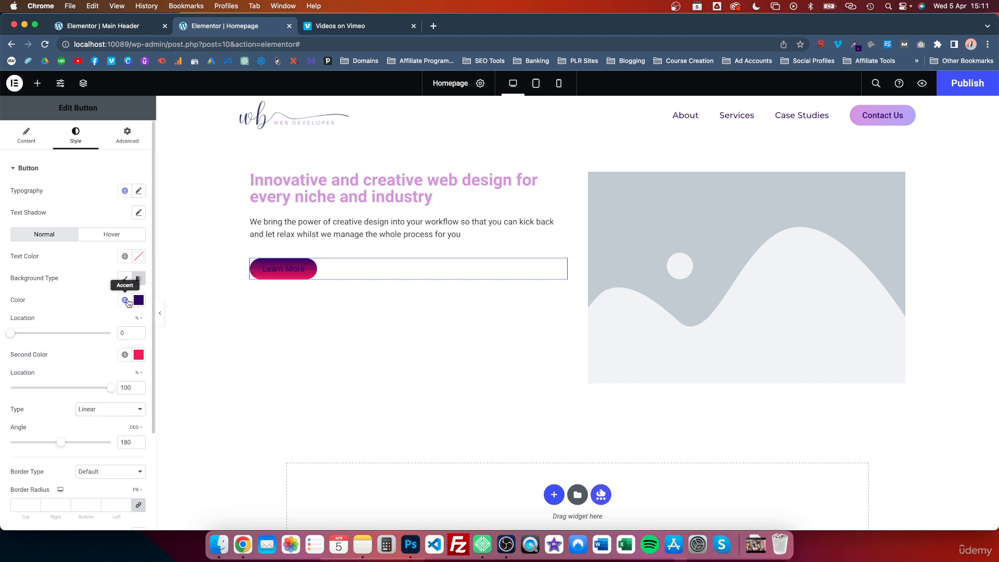
{"action": "left_click", "coordinate": [125, 300]}
{"action": "left_click", "coordinate": [41, 403]}
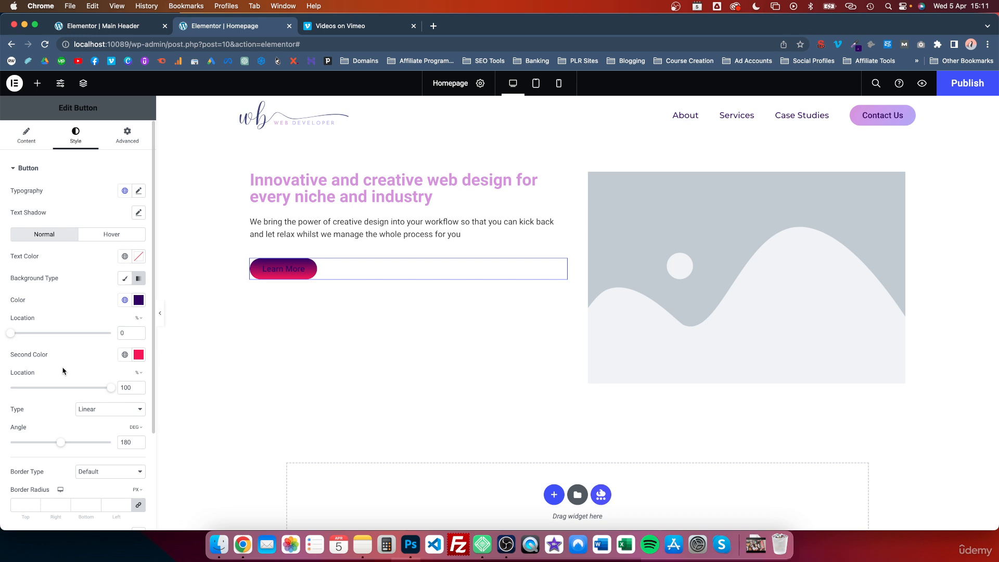
{"action": "left_click", "coordinate": [129, 354]}
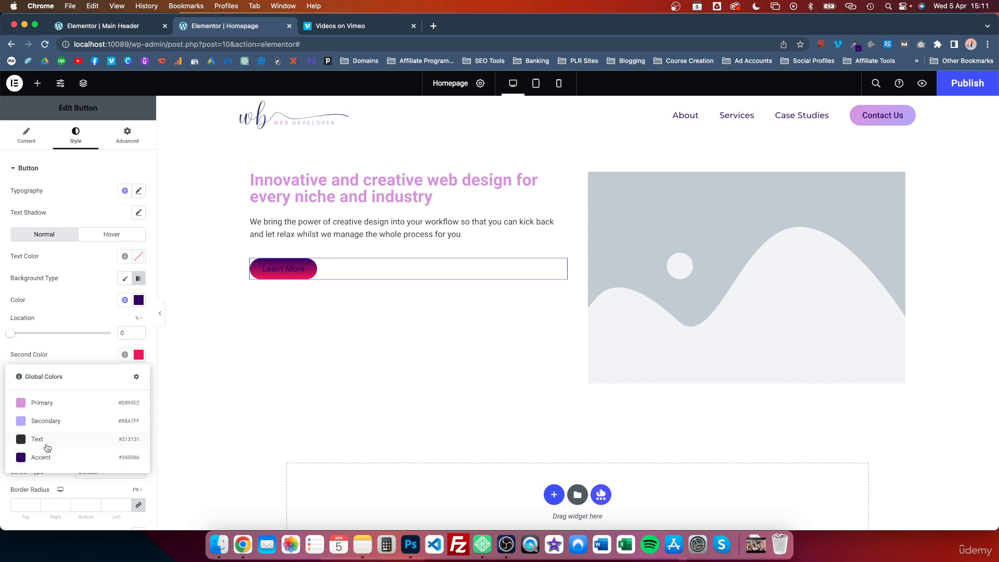
{"action": "left_click", "coordinate": [44, 455]}
Step: Lighten the gradient's second color to a purple of about #6E4496 and set the gradient angle to 220 degrees
{"action": "left_click", "coordinate": [138, 354]}
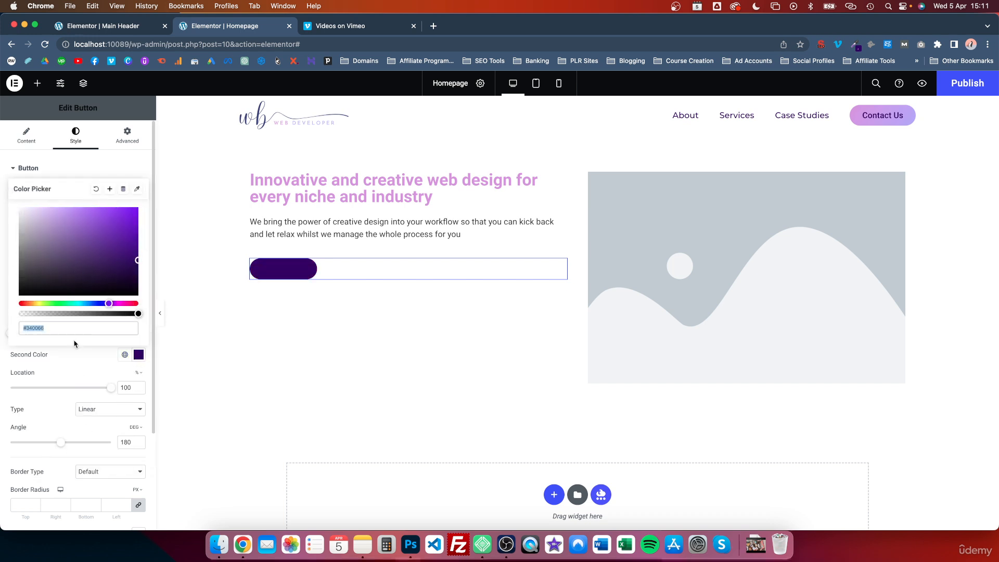
{"action": "left_click_drag", "start_coordinate": [87, 234], "coordinate": [84, 244]}
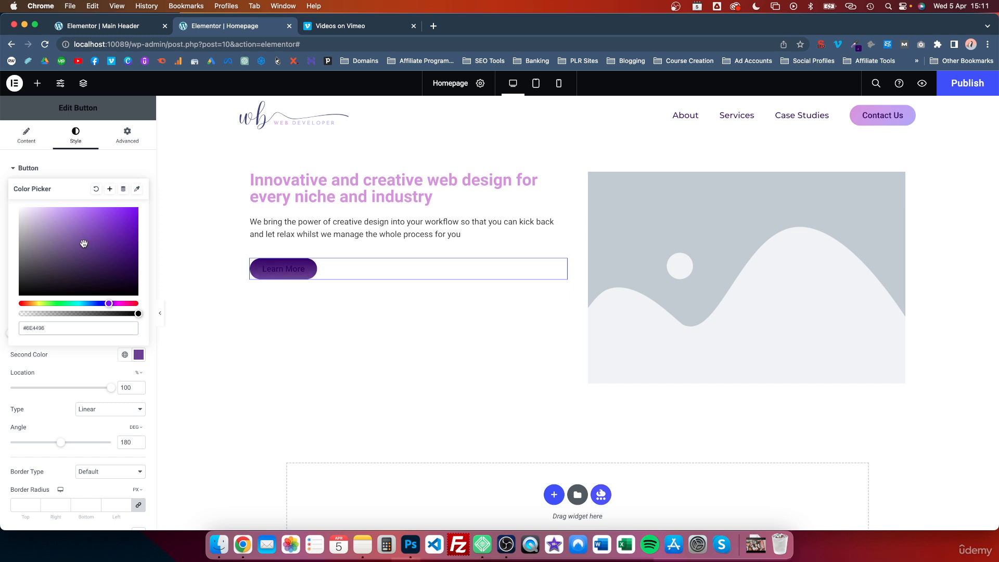
{"action": "left_click", "coordinate": [48, 451]}
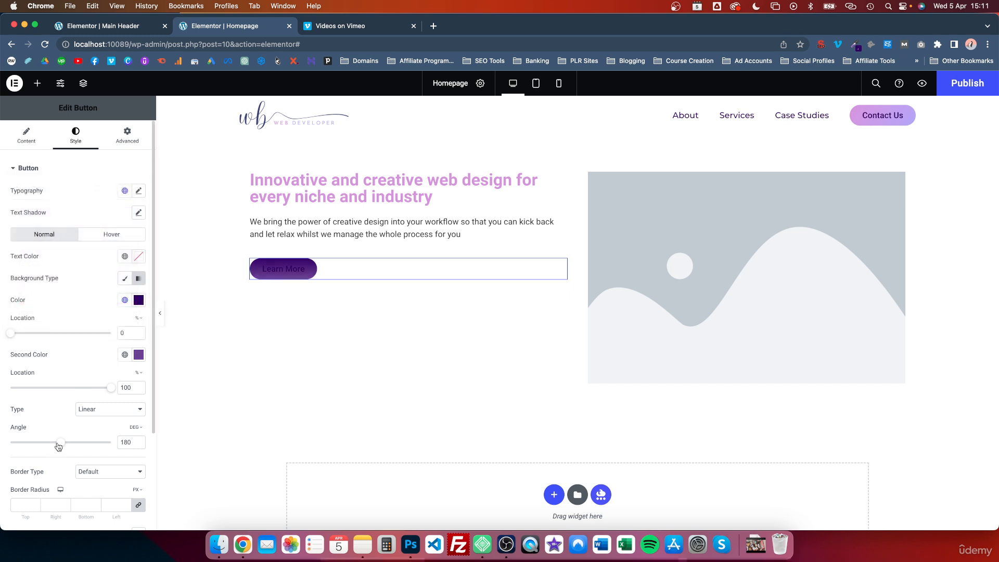
{"action": "left_click_drag", "start_coordinate": [59, 443], "coordinate": [70, 446]}
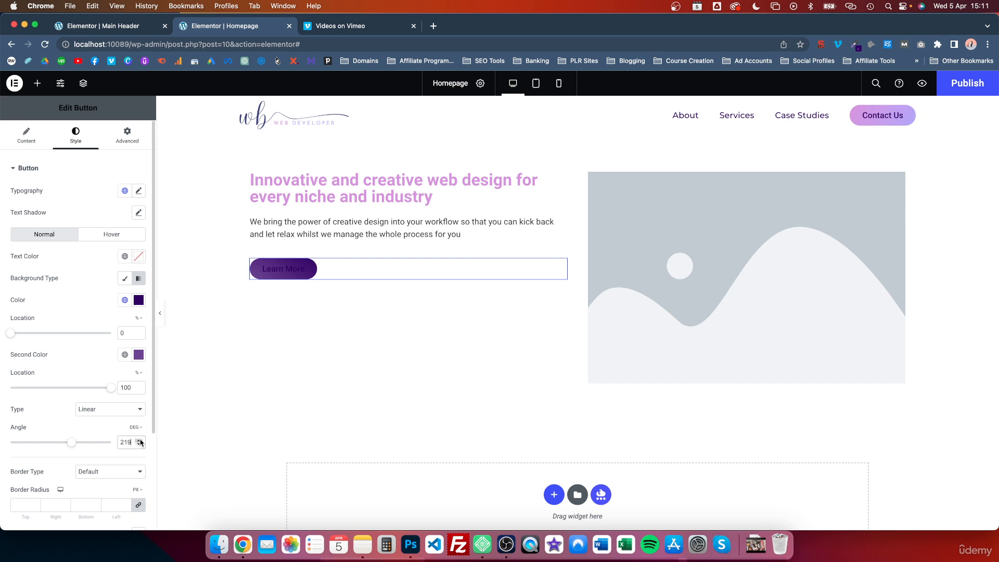
{"action": "left_click", "coordinate": [139, 441]}
Step: Set the button's text color to #FFFFFF and save it as a new global color named "White"
{"action": "left_click", "coordinate": [138, 256]}
{"action": "left_click", "coordinate": [20, 295]}
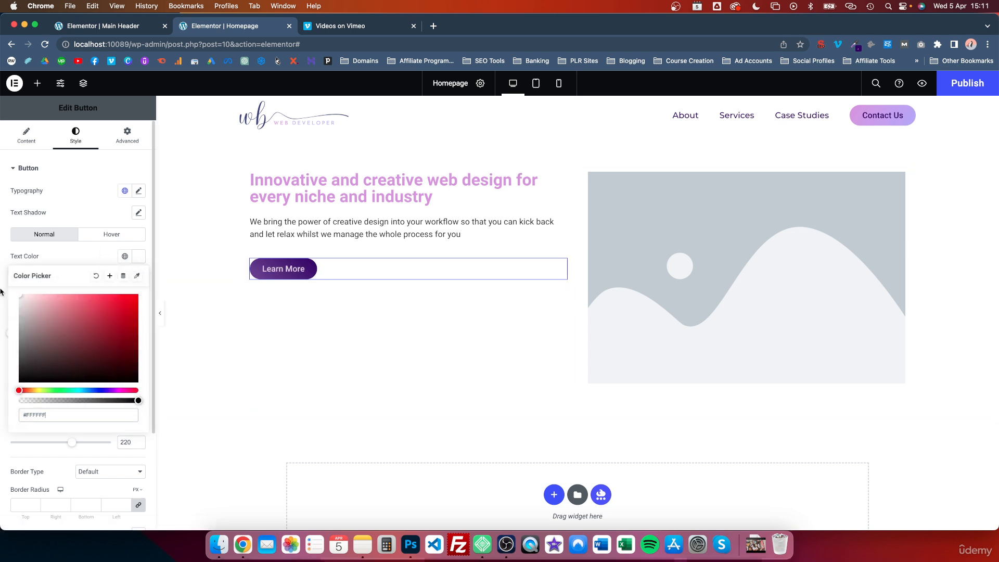
{"action": "left_click", "coordinate": [110, 276]}
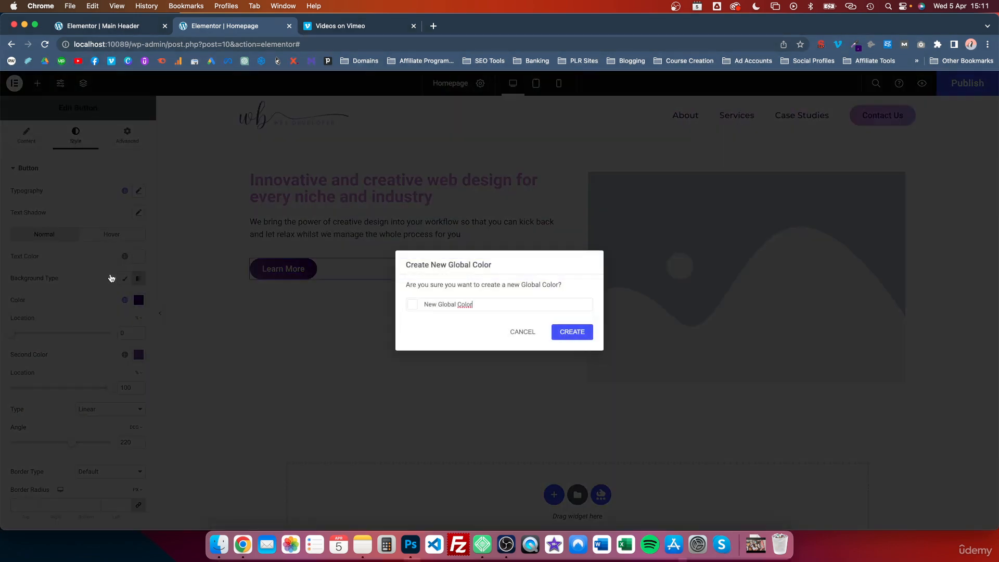
{"action": "triple_click", "coordinate": [484, 304]}
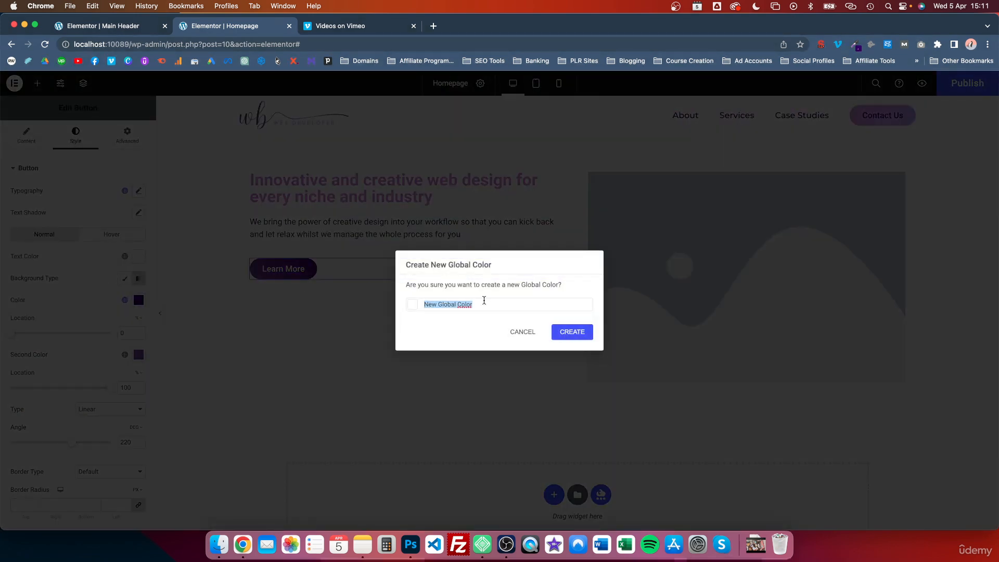
{"action": "type", "text": "White"}
{"action": "left_click", "coordinate": [572, 331]}
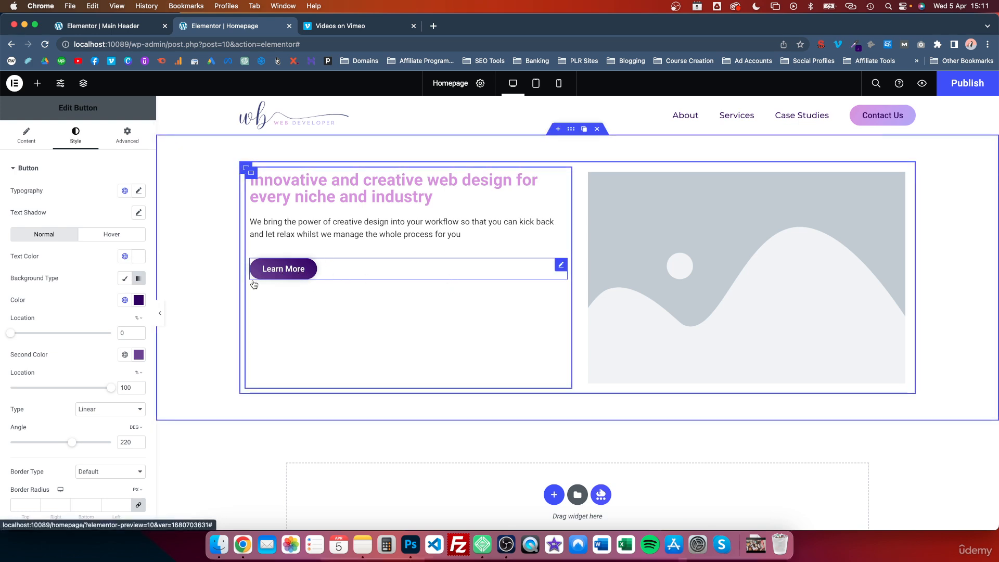
{"action": "left_click", "coordinate": [126, 191]}
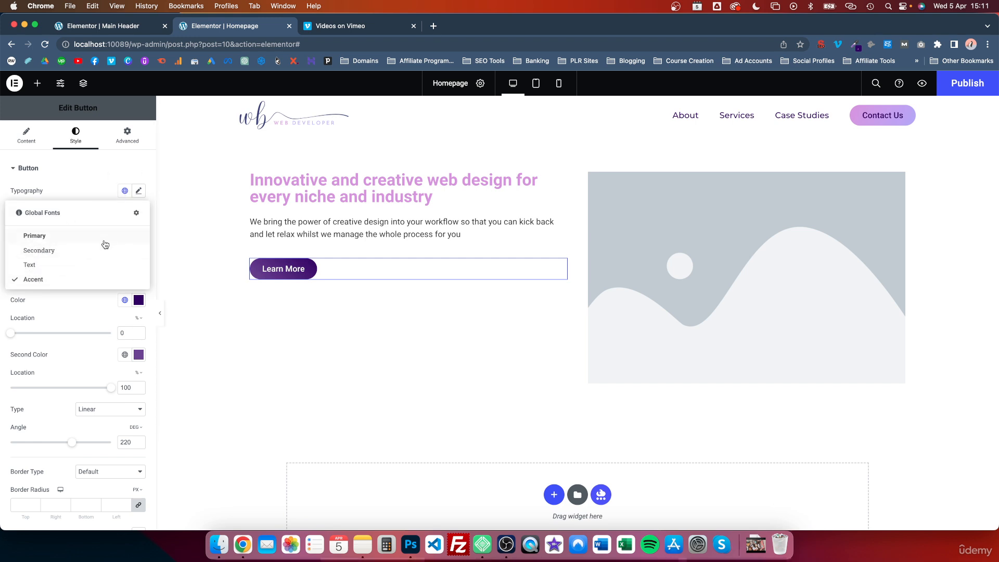
{"action": "left_click", "coordinate": [81, 175]}
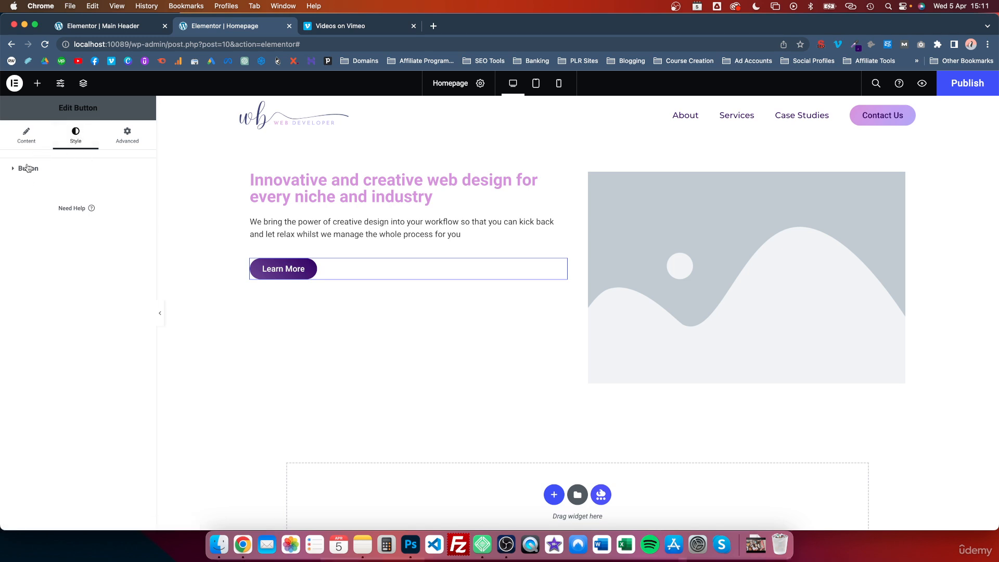
{"action": "left_click", "coordinate": [112, 180]}
{"action": "left_click", "coordinate": [139, 191]}
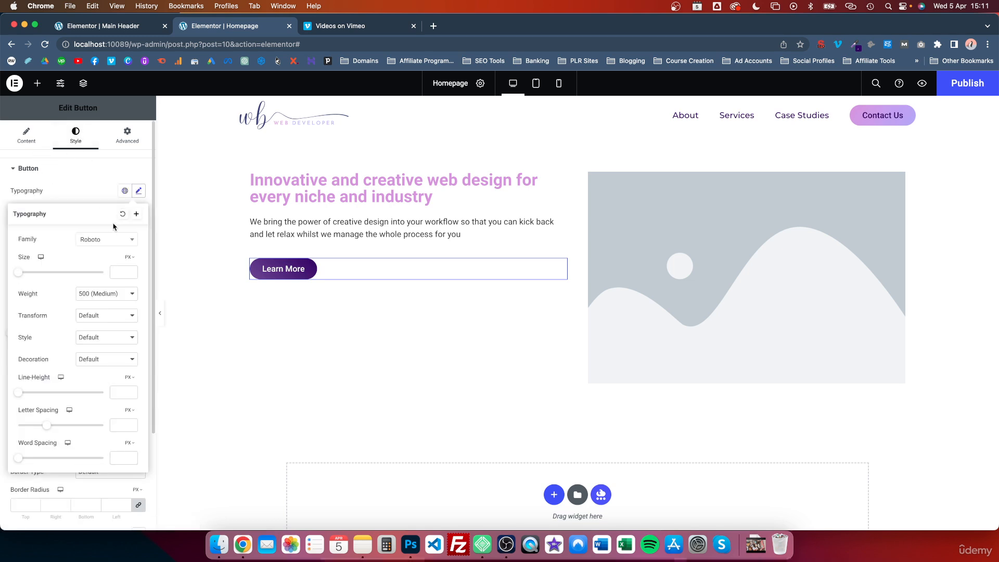
{"action": "left_click", "coordinate": [132, 241]}
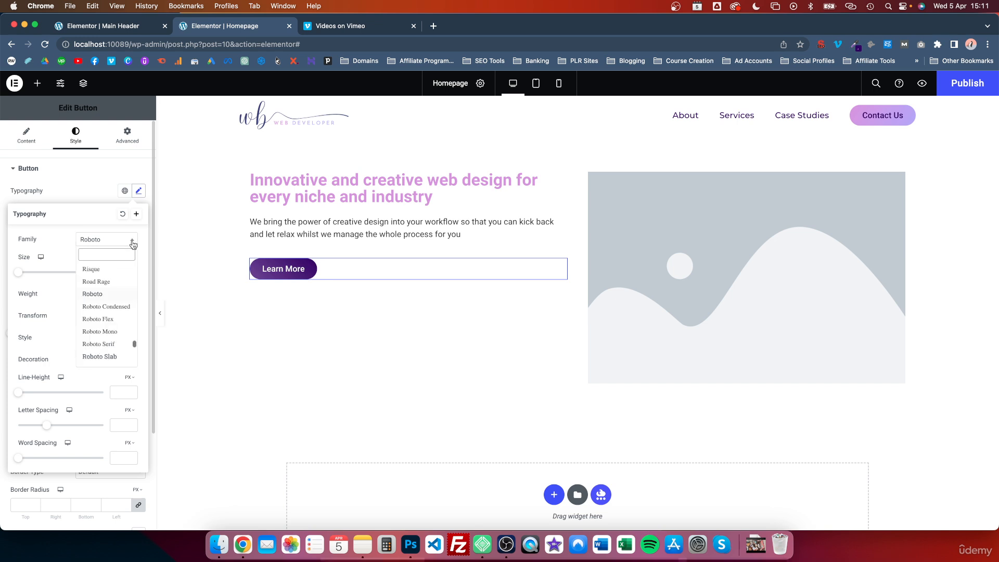
{"action": "left_click", "coordinate": [97, 196]}
{"action": "left_click", "coordinate": [126, 192]}
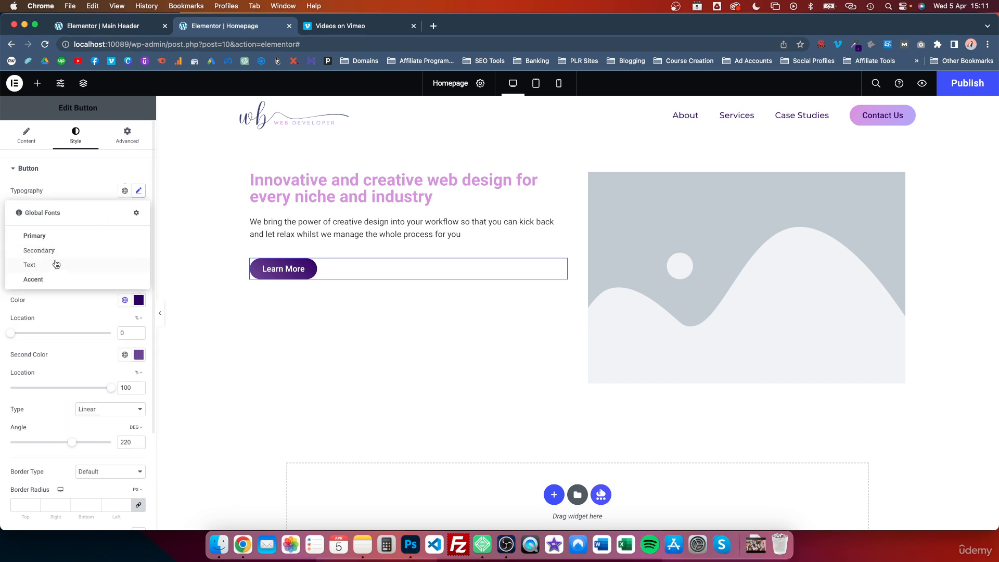
{"action": "left_click", "coordinate": [92, 181]}
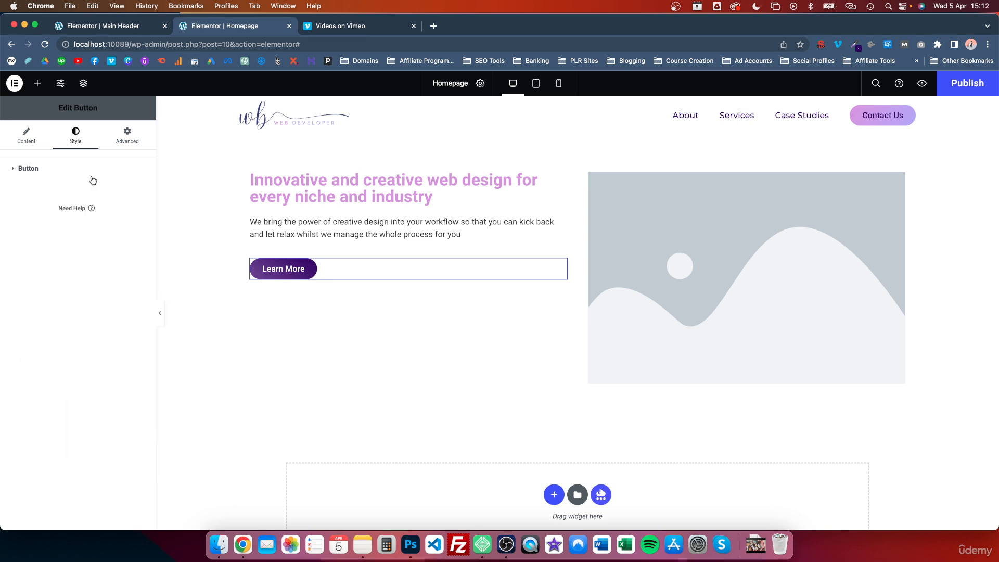
{"action": "left_click", "coordinate": [56, 163]}
Step: Set the button's typography family to Montserrat
{"action": "left_click", "coordinate": [138, 191]}
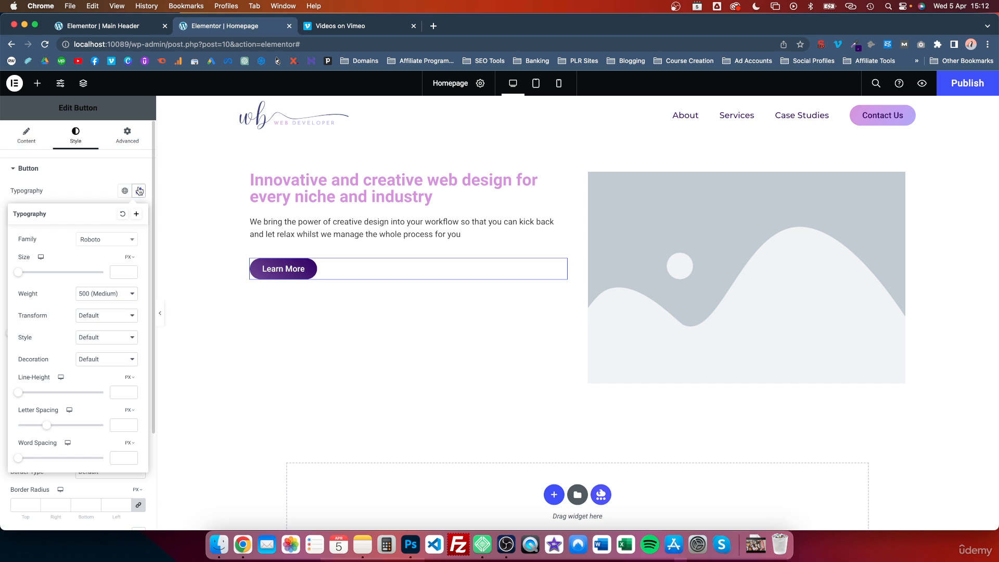
{"action": "left_click", "coordinate": [120, 241]}
{"action": "type", "text": "mont"}
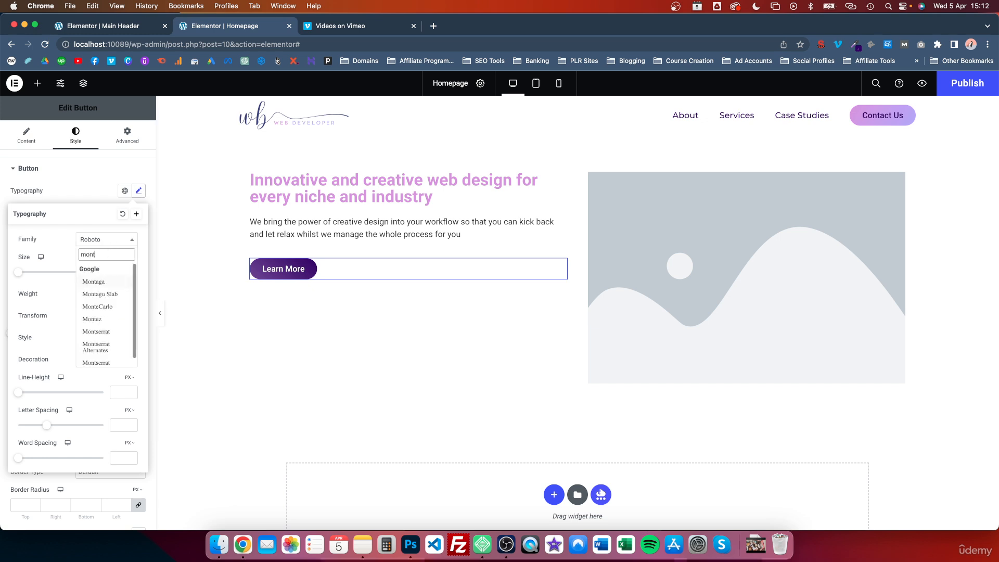
{"action": "type", "text": "s"}
{"action": "left_click", "coordinate": [108, 282]}
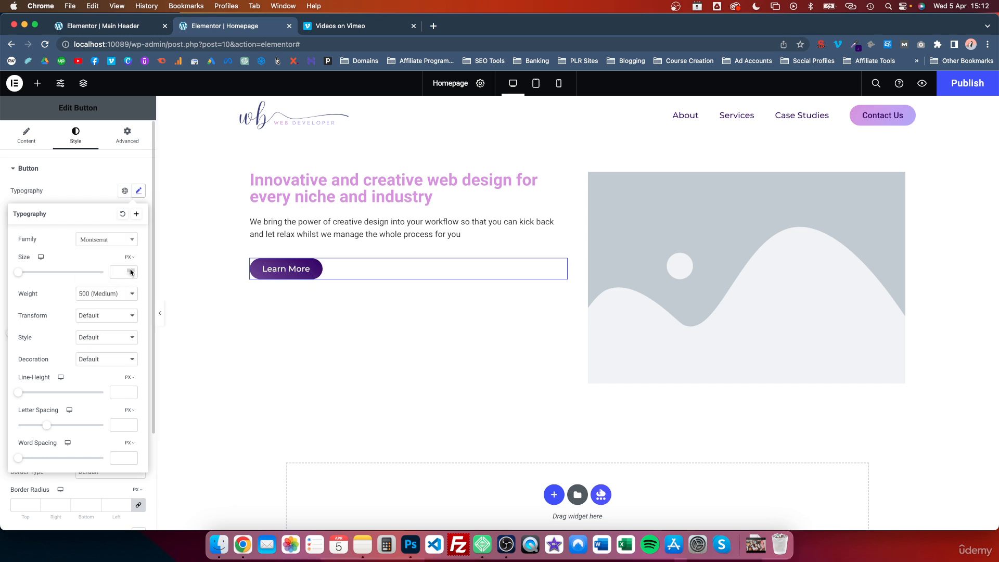
Step: Set the button's font size to 1 rem and its weight to 600 (Semi Bold)
{"action": "left_click", "coordinate": [131, 257]}
{"action": "left_click", "coordinate": [128, 281]}
{"action": "left_click", "coordinate": [98, 296]}
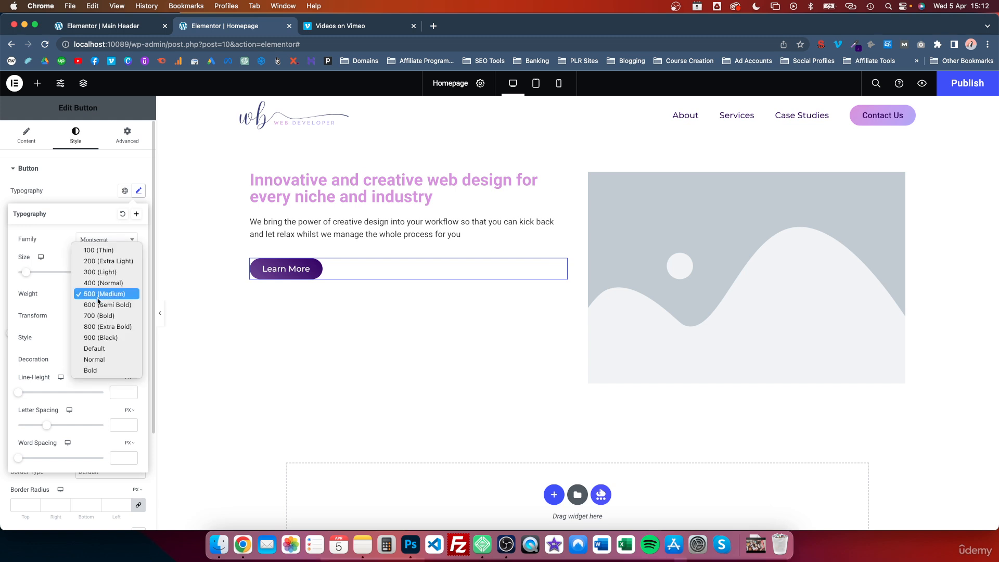
{"action": "left_click", "coordinate": [98, 304]}
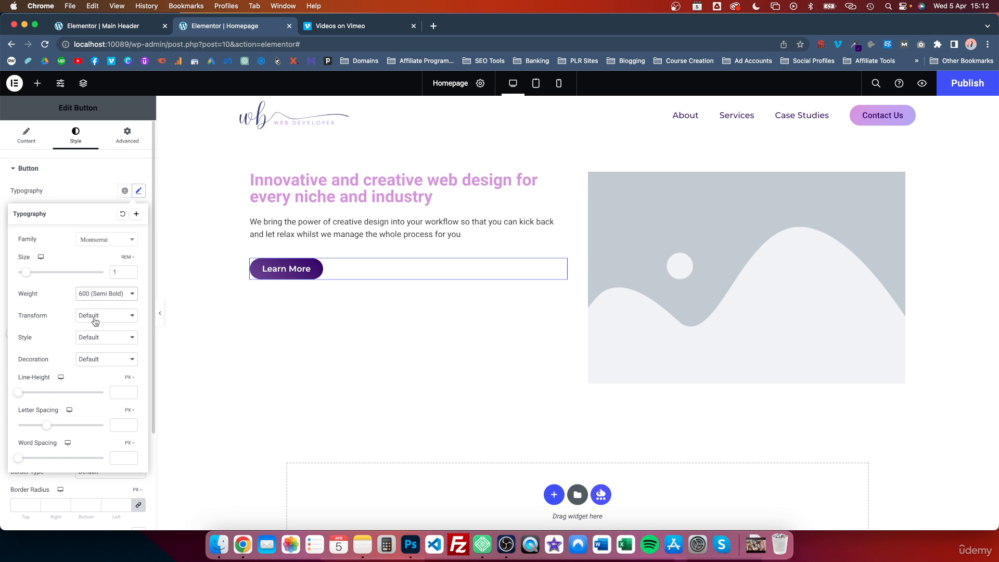
Step: Try the Uppercase transform on the Learn More button's text and restore the transform to Default
{"action": "left_click", "coordinate": [96, 321]}
{"action": "left_click", "coordinate": [97, 327]}
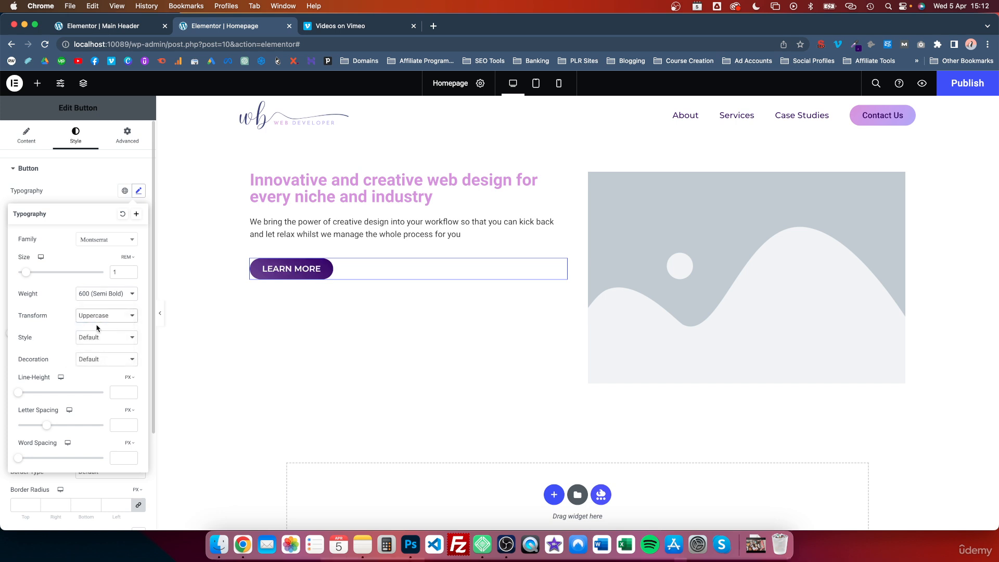
{"action": "left_click", "coordinate": [102, 313]}
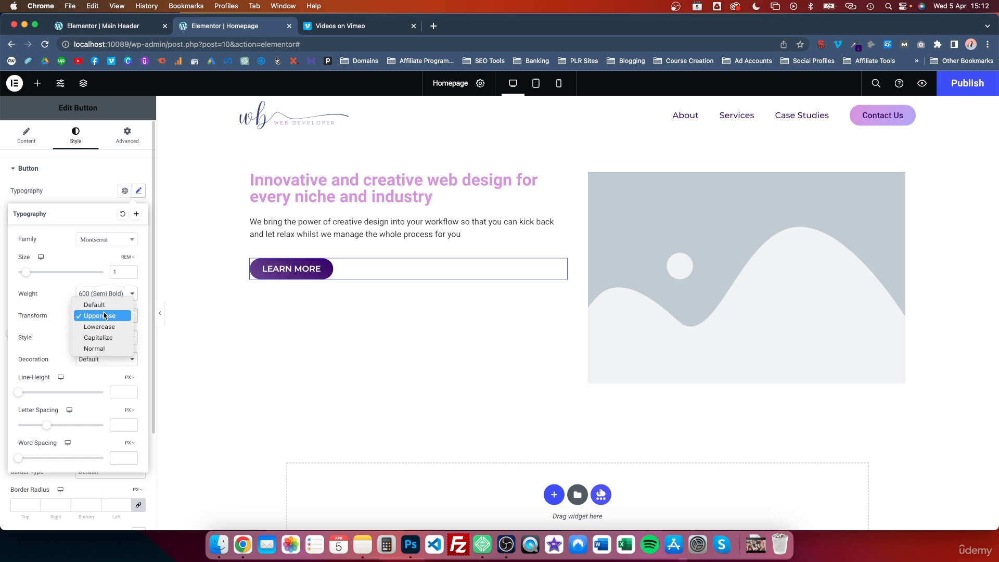
{"action": "left_click", "coordinate": [102, 309]}
{"action": "left_click", "coordinate": [102, 314]}
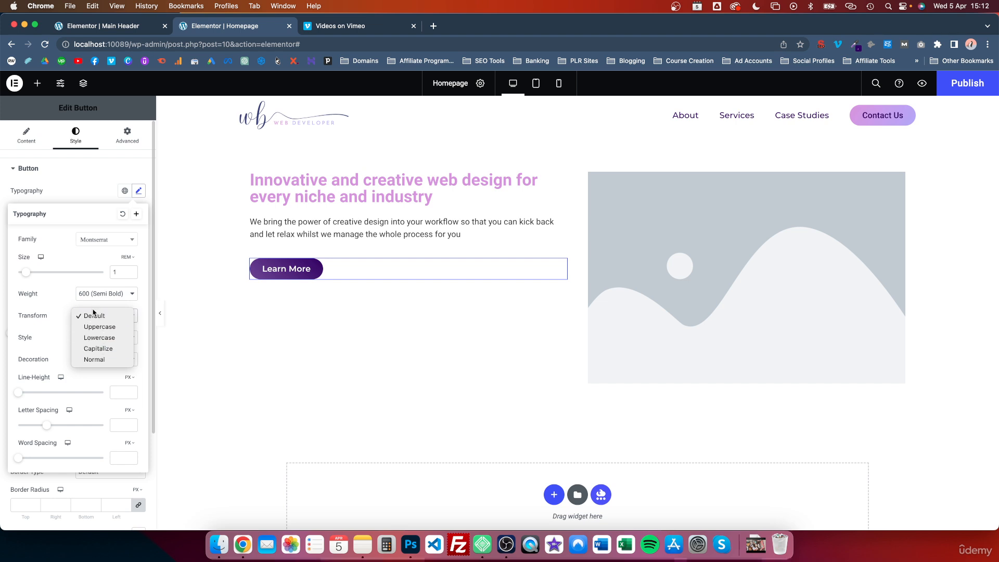
{"action": "left_click", "coordinate": [95, 315]}
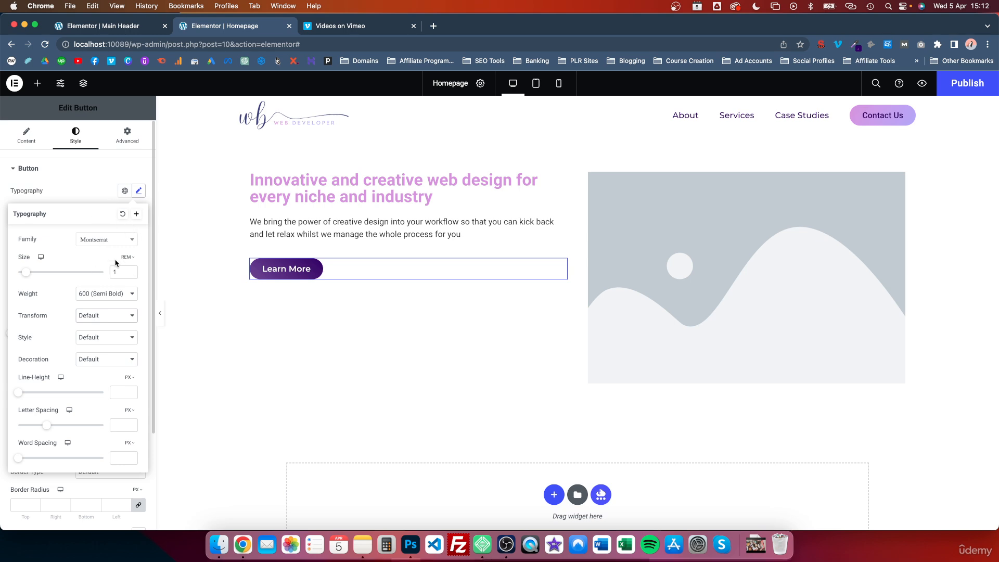
Step: Save the button's typography as a new global font named "Button typography"
{"action": "left_click", "coordinate": [136, 213]}
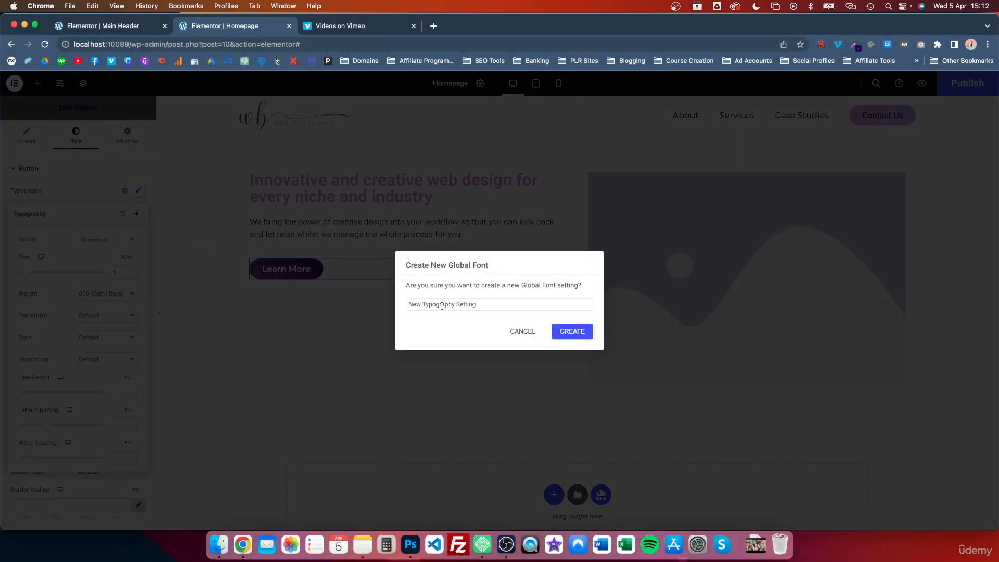
{"action": "triple_click", "coordinate": [442, 306]}
{"action": "type", "text": "Button"}
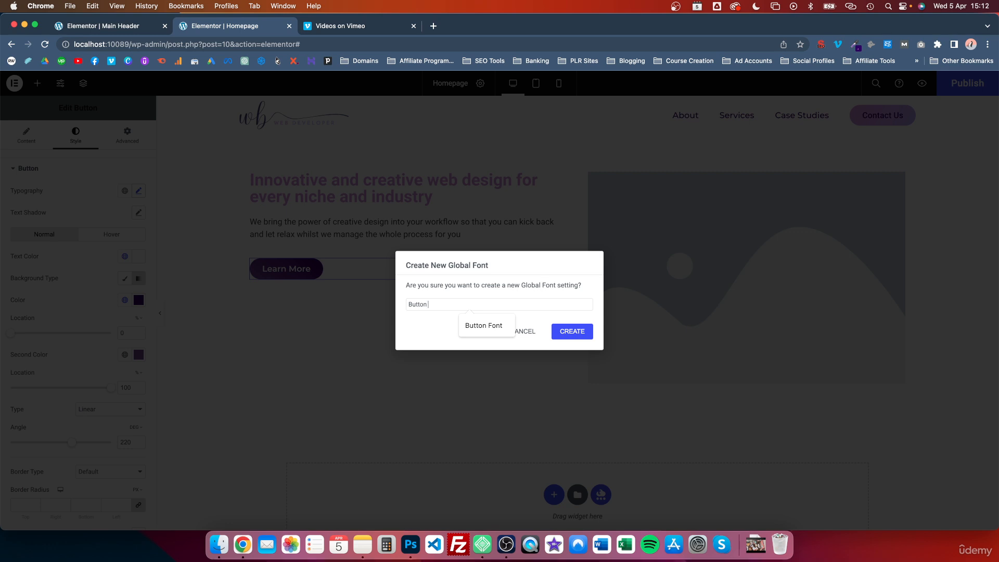
{"action": "type", "text": " typography"}
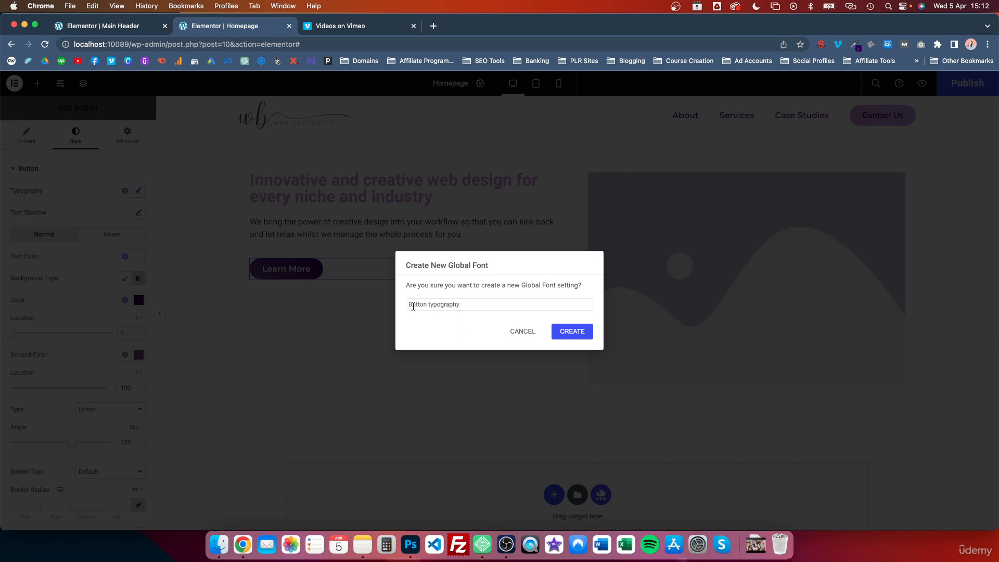
{"action": "left_click", "coordinate": [572, 333]}
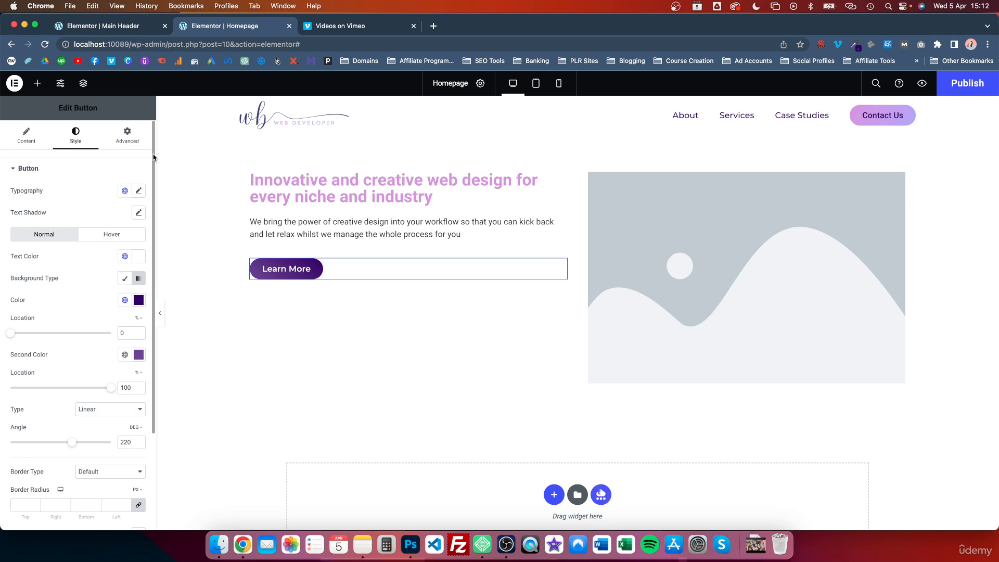
Step: Examine the site settings and the style settings of the hero heading and paragraph, including the heading's global font assignment
{"action": "left_click", "coordinate": [61, 84]}
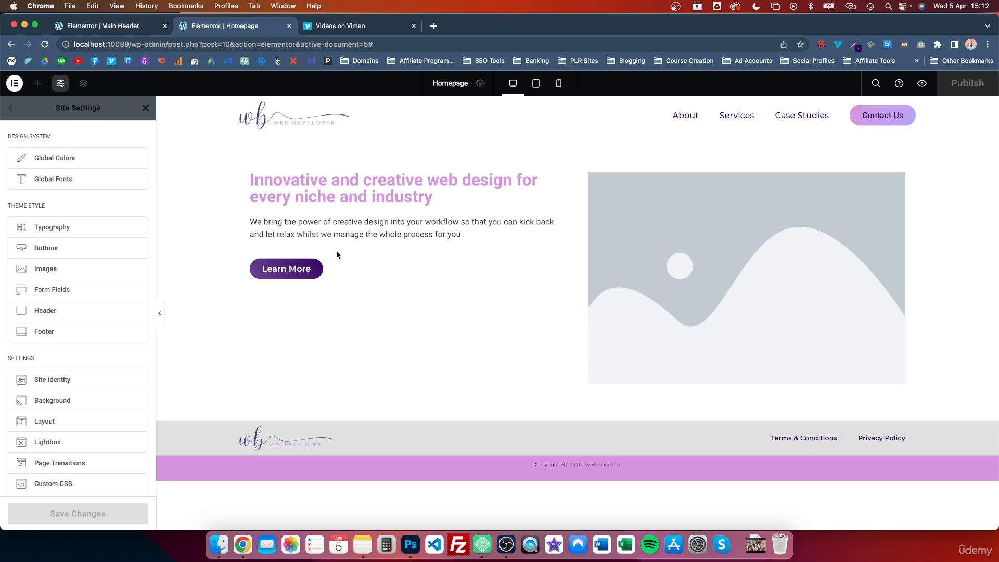
{"action": "left_click", "coordinate": [146, 108]}
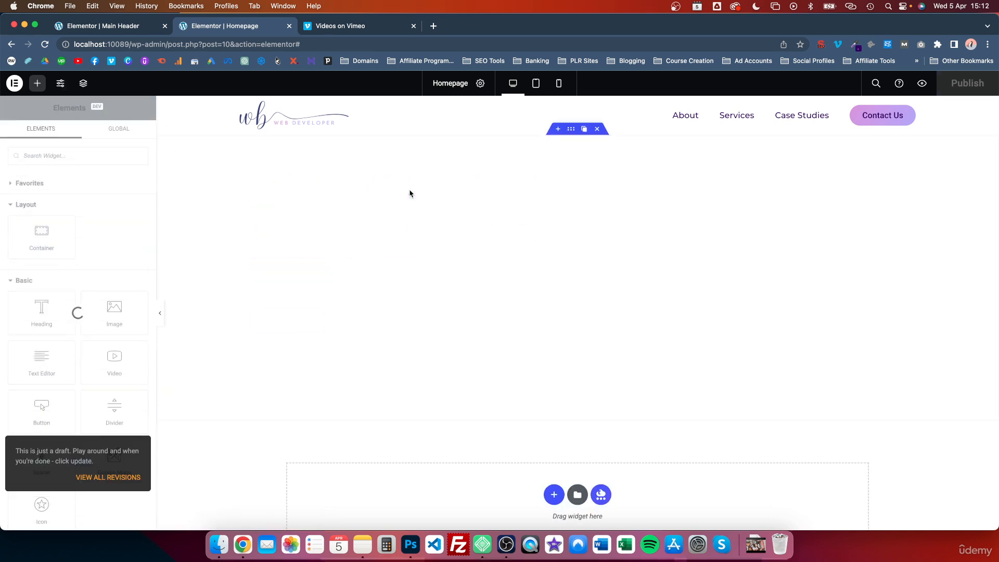
{"action": "left_click", "coordinate": [315, 185]}
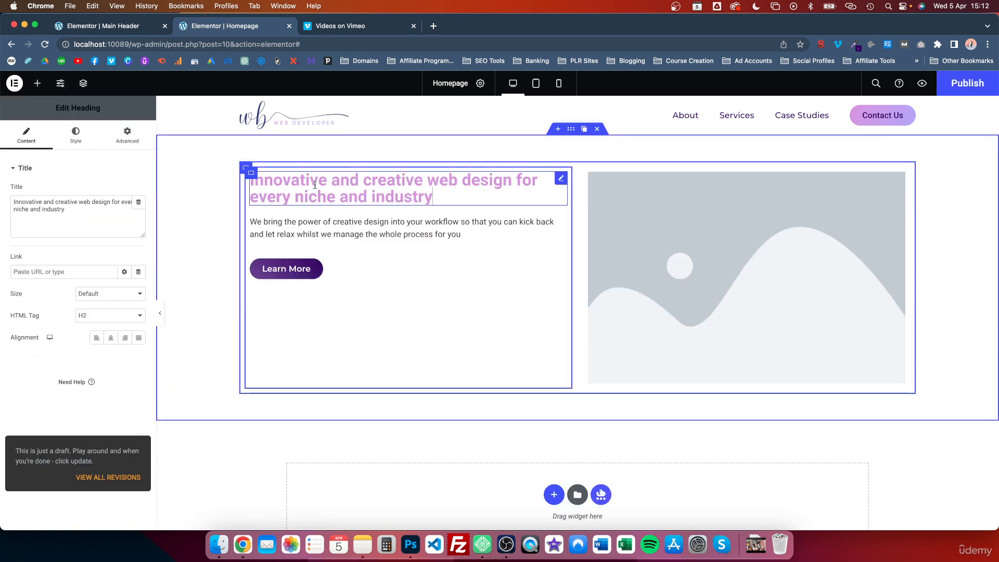
{"action": "left_click", "coordinate": [75, 135]}
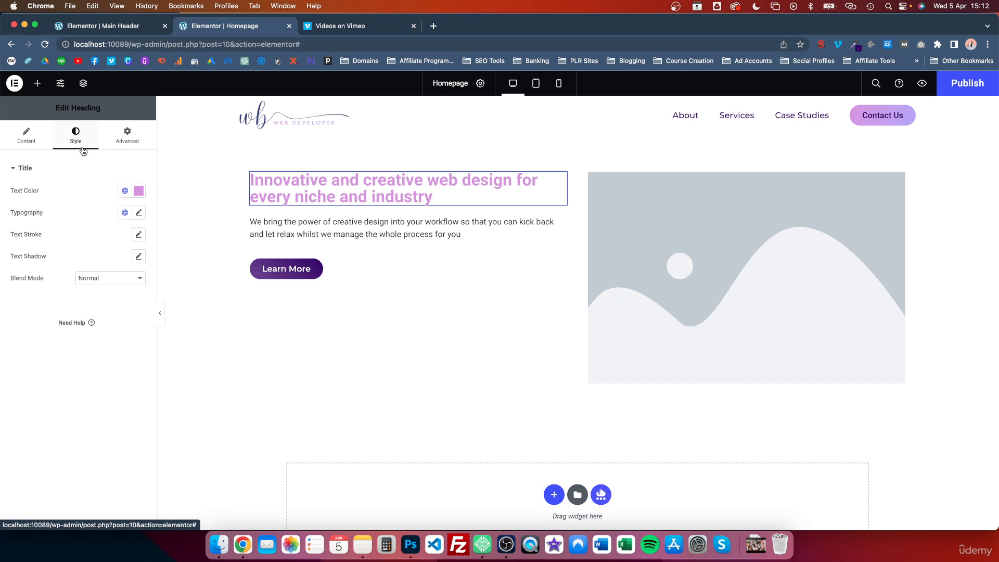
{"action": "left_click", "coordinate": [125, 212]}
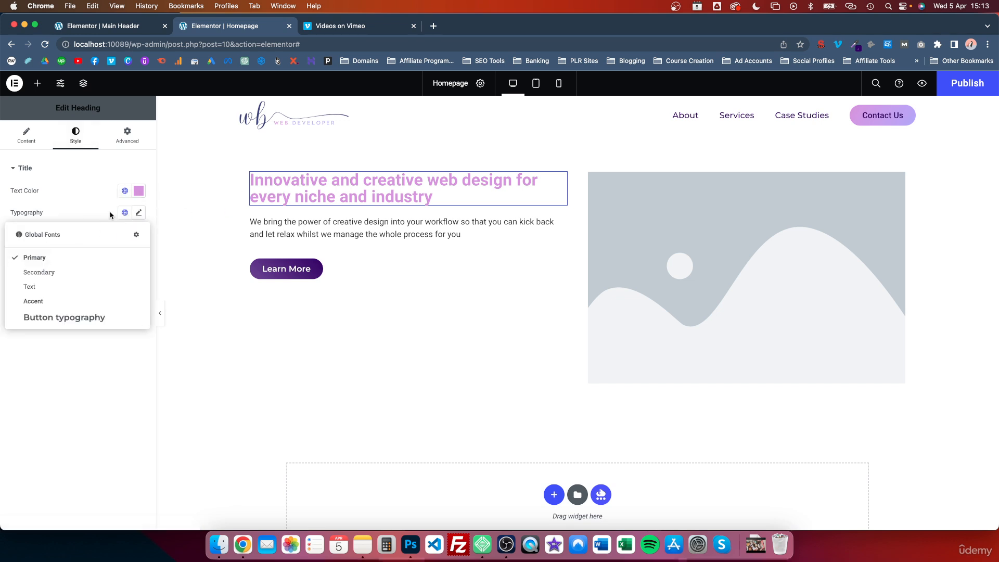
{"action": "left_click", "coordinate": [107, 196]}
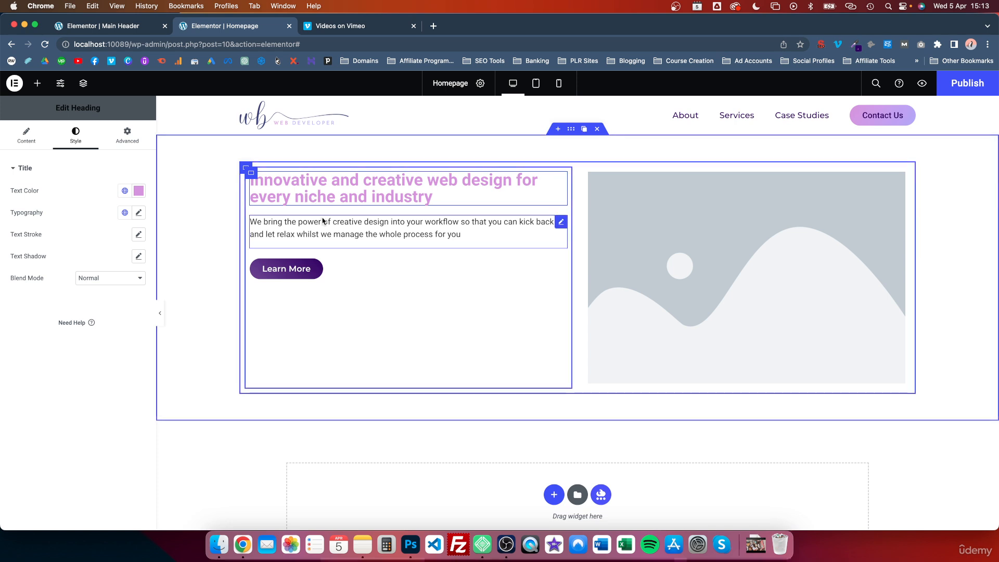
{"action": "left_click", "coordinate": [542, 231]}
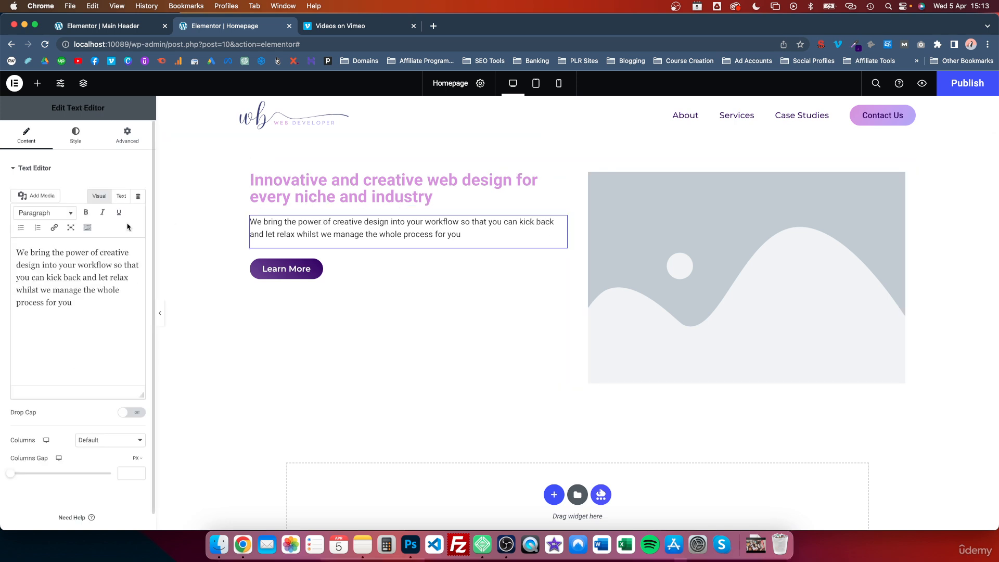
{"action": "left_click", "coordinate": [81, 132]}
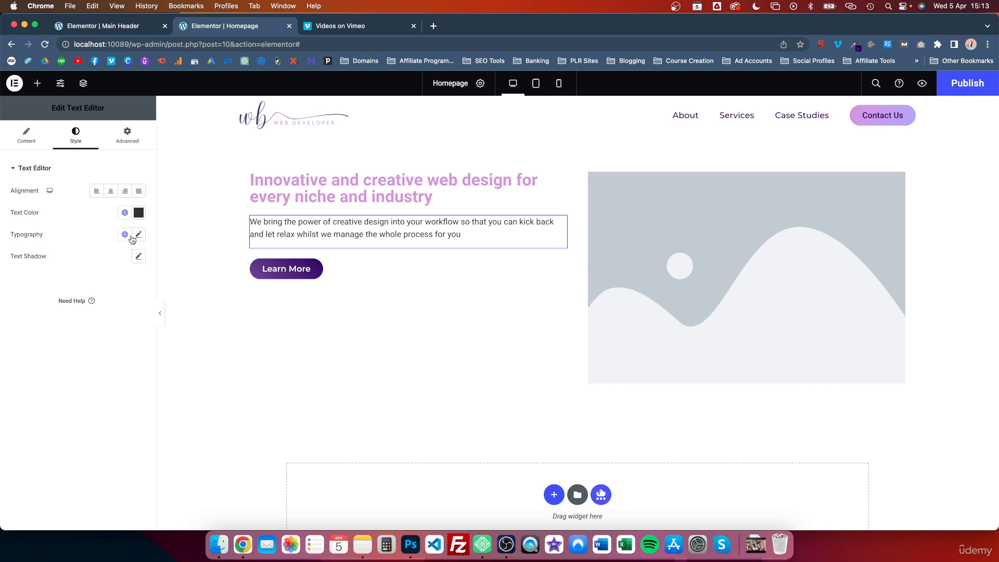
Step: Apply the "Button typography" global font to the site-wide button theme style and save the site settings
{"action": "left_click", "coordinate": [60, 84]}
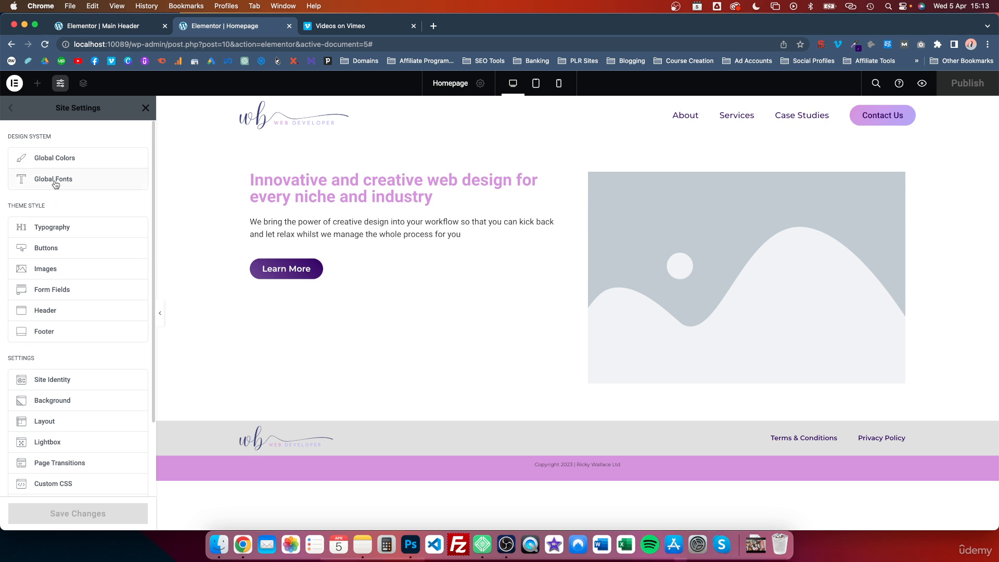
{"action": "left_click", "coordinate": [49, 252]}
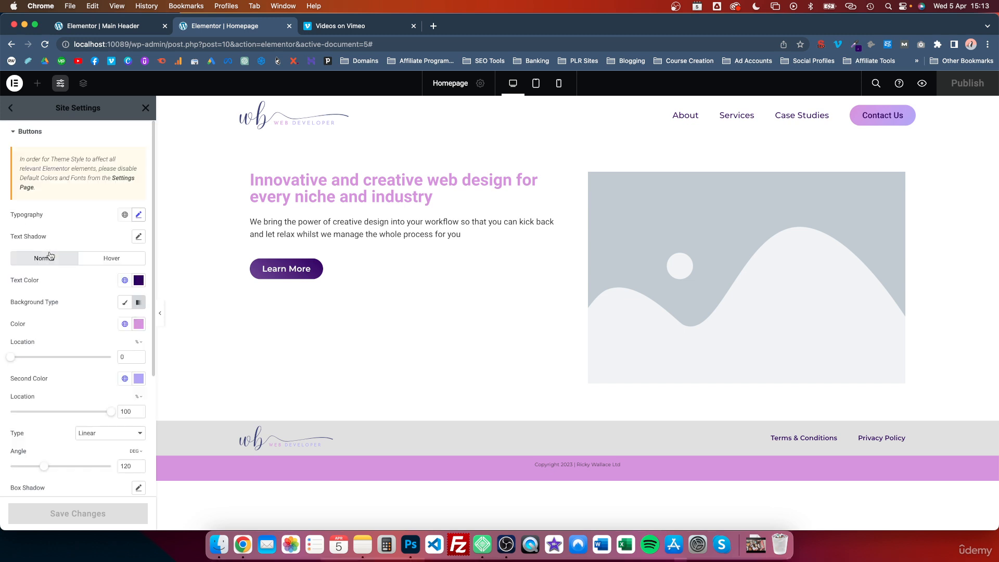
{"action": "left_click", "coordinate": [124, 215]}
{"action": "left_click", "coordinate": [42, 320]}
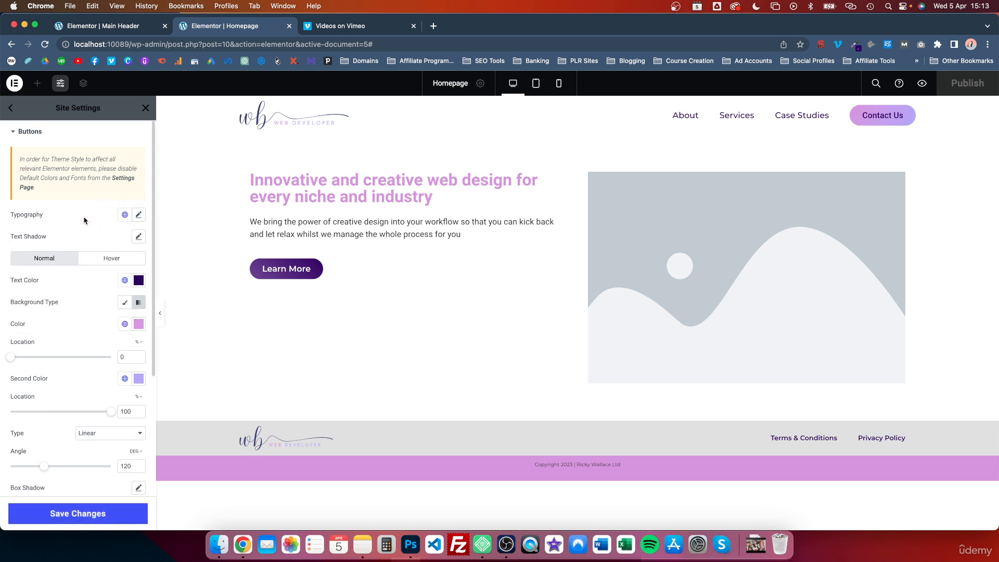
{"action": "left_click", "coordinate": [67, 513]}
Step: Set the font family of the Primary global font to Montserrat
{"action": "left_click", "coordinate": [11, 108]}
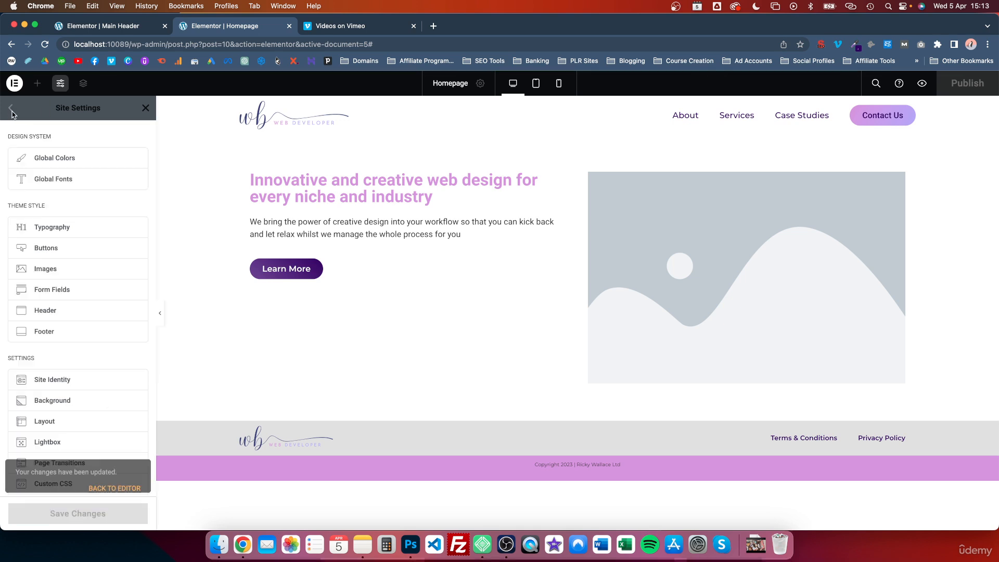
{"action": "left_click", "coordinate": [57, 180]}
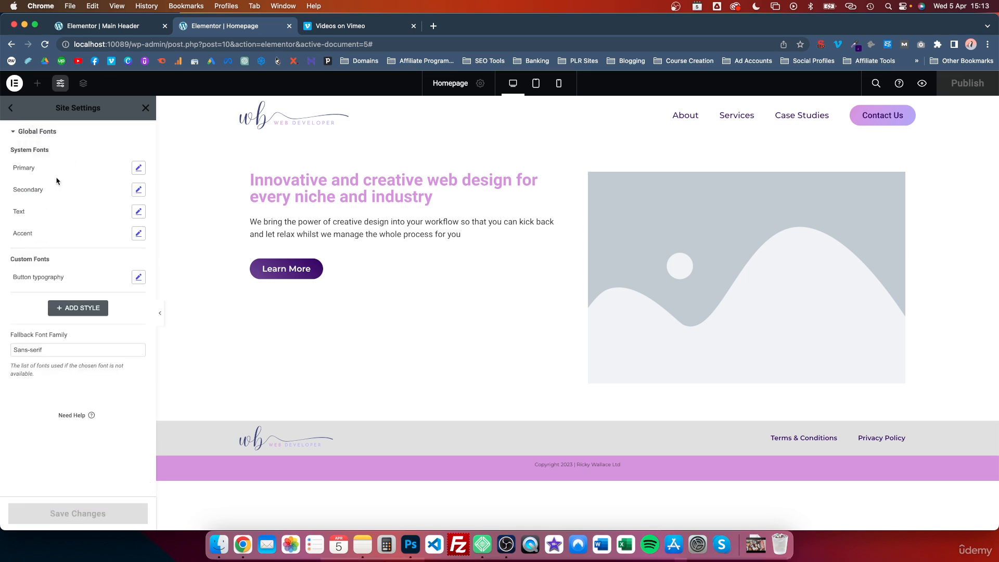
{"action": "left_click", "coordinate": [139, 168]}
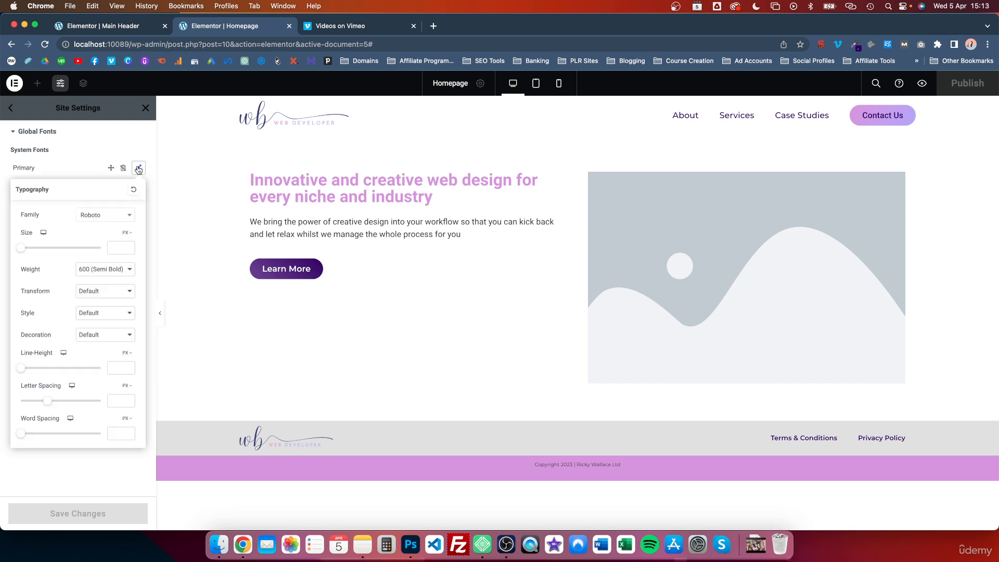
{"action": "left_click", "coordinate": [101, 215]}
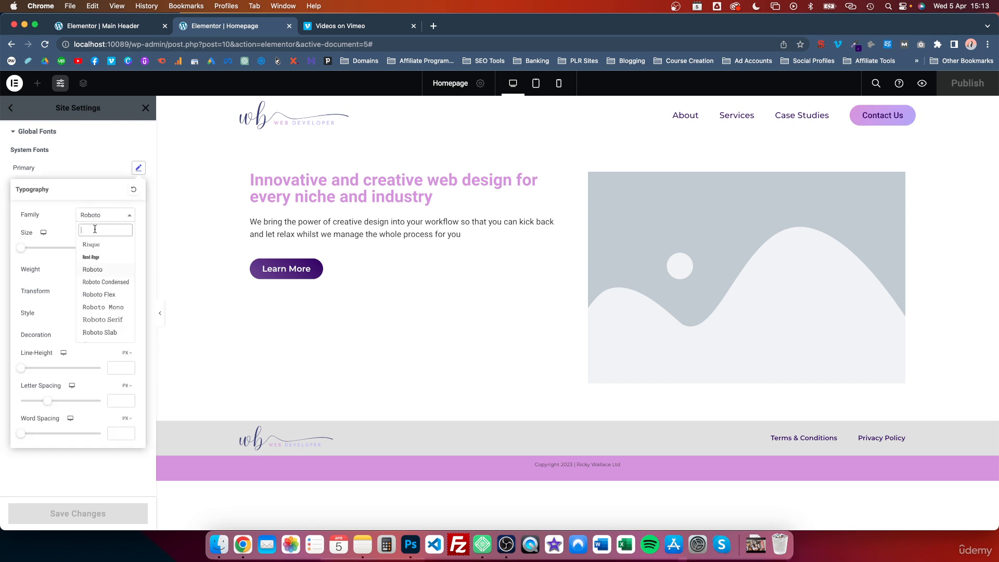
{"action": "type", "text": "monts"}
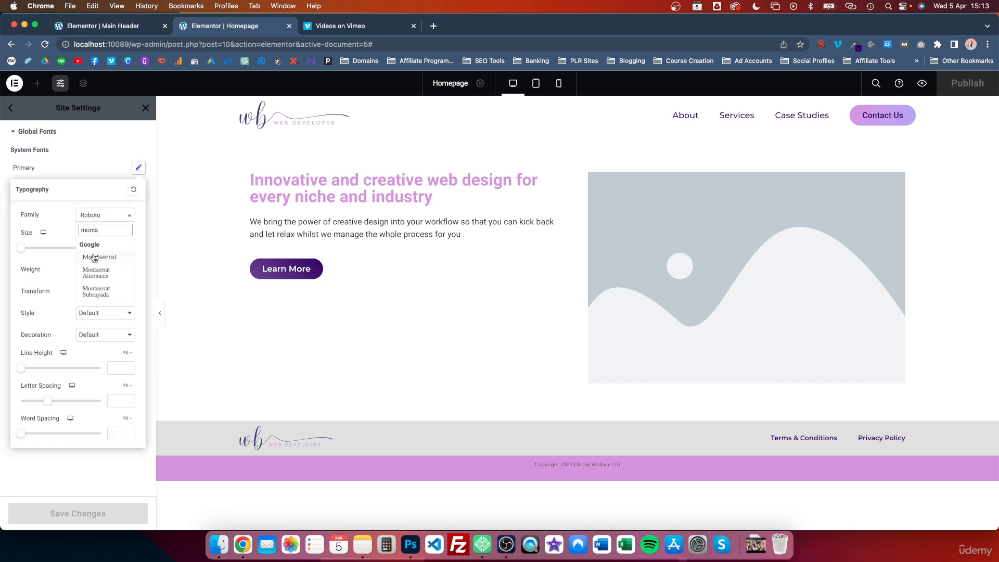
{"action": "left_click", "coordinate": [95, 257]}
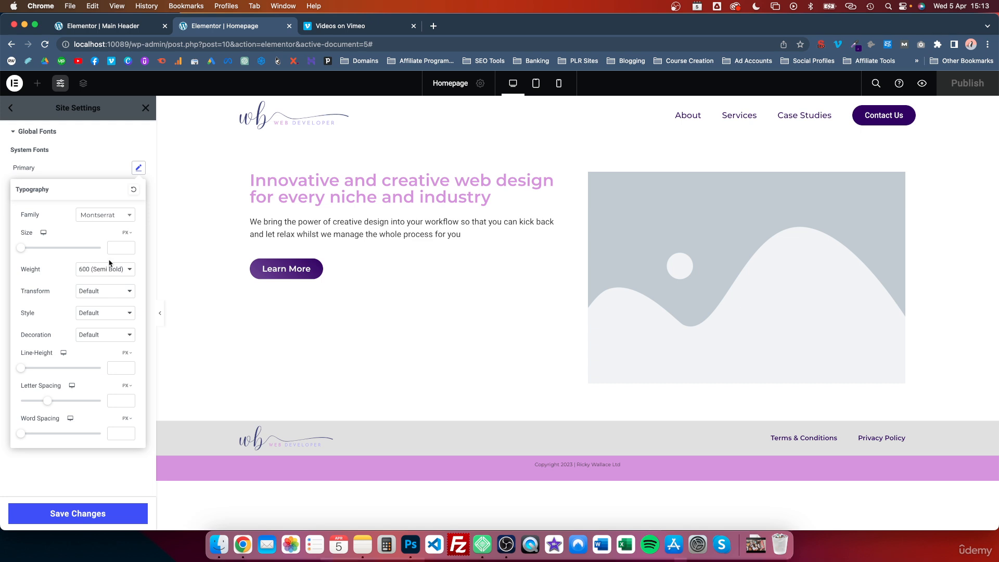
{"action": "left_click", "coordinate": [128, 233]}
{"action": "left_click", "coordinate": [126, 260]}
{"action": "left_click", "coordinate": [126, 233]}
{"action": "left_click", "coordinate": [122, 260]}
Step: Save the global font changes in the site settings and publish the Homepage
{"action": "left_click", "coordinate": [94, 522]}
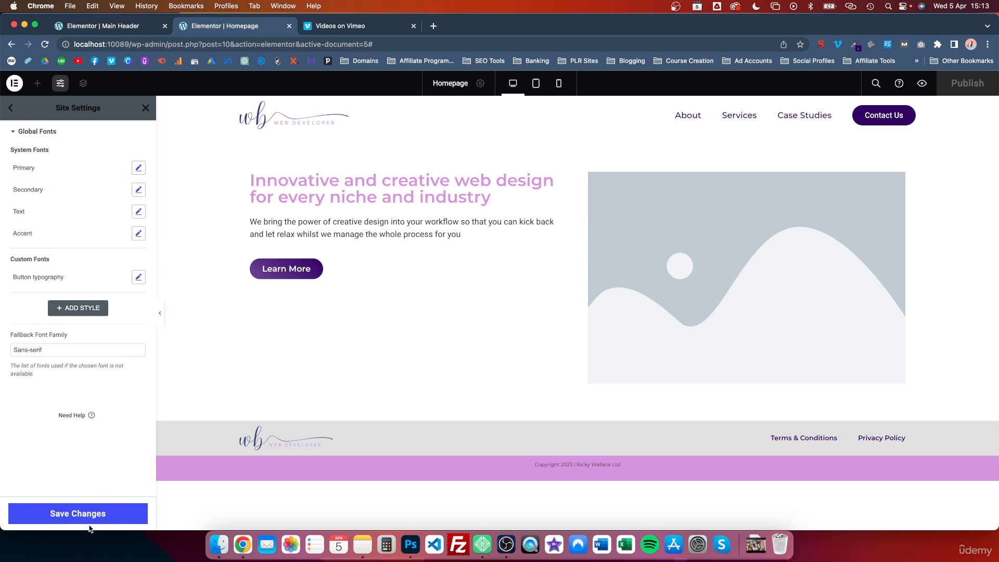
{"action": "left_click", "coordinate": [86, 516]}
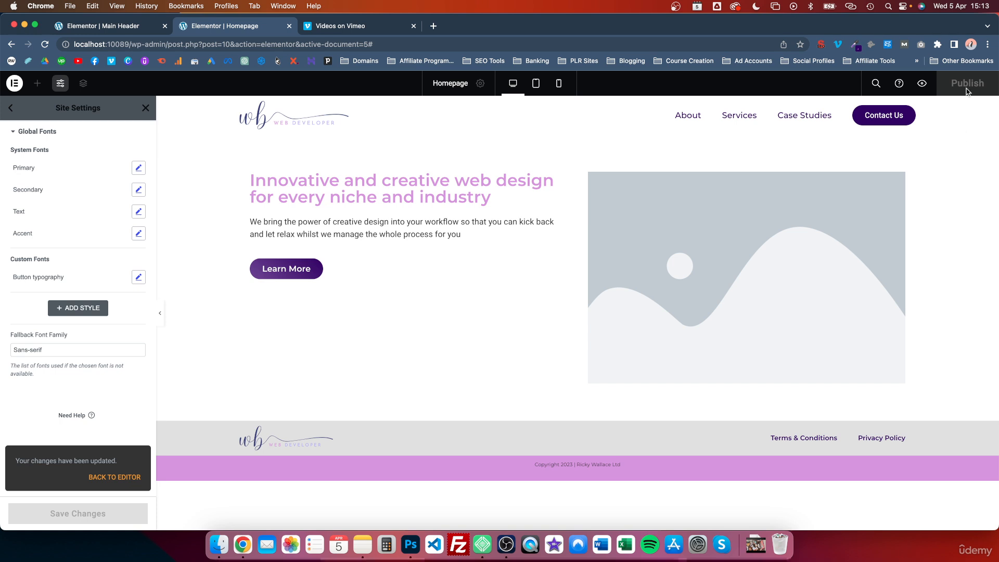
{"action": "left_click", "coordinate": [119, 478]}
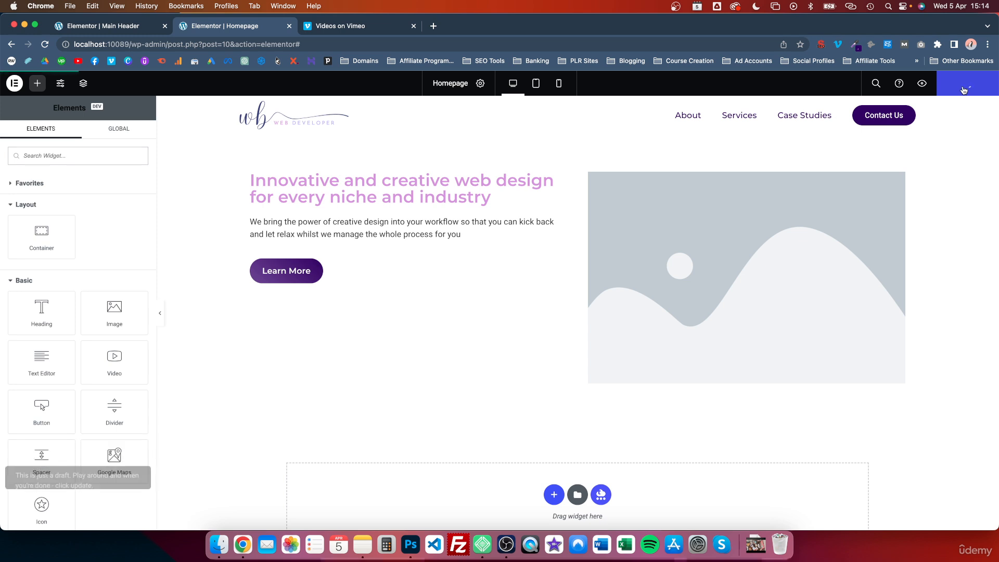
{"action": "left_click", "coordinate": [122, 28]}
{"action": "left_click", "coordinate": [197, 27]}
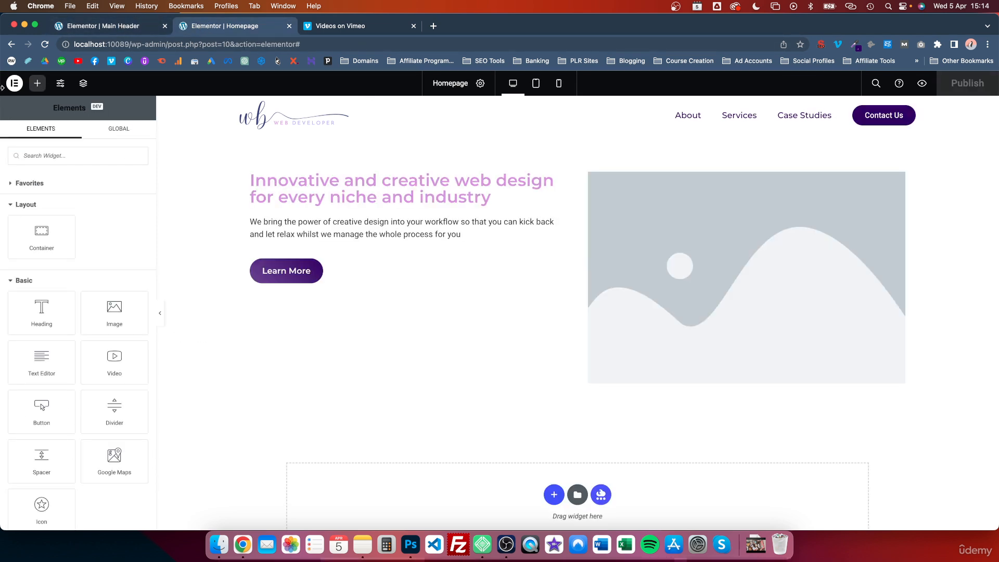
Step: Disable Elementor's default colors and default fonts in its WordPress general settings and save the changes
{"action": "left_click", "coordinate": [14, 84]}
{"action": "left_click", "coordinate": [40, 210]}
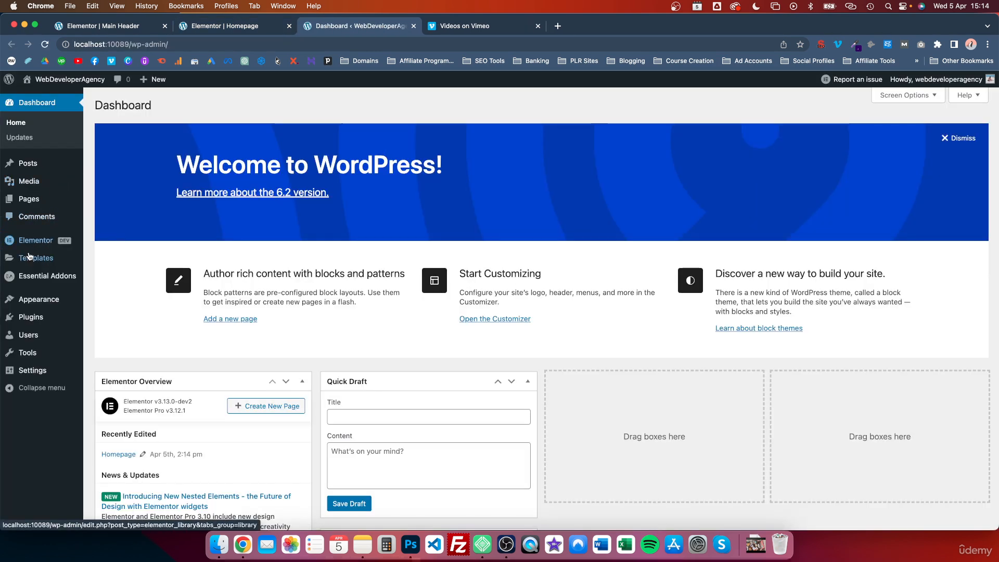
{"action": "left_click", "coordinate": [96, 243]}
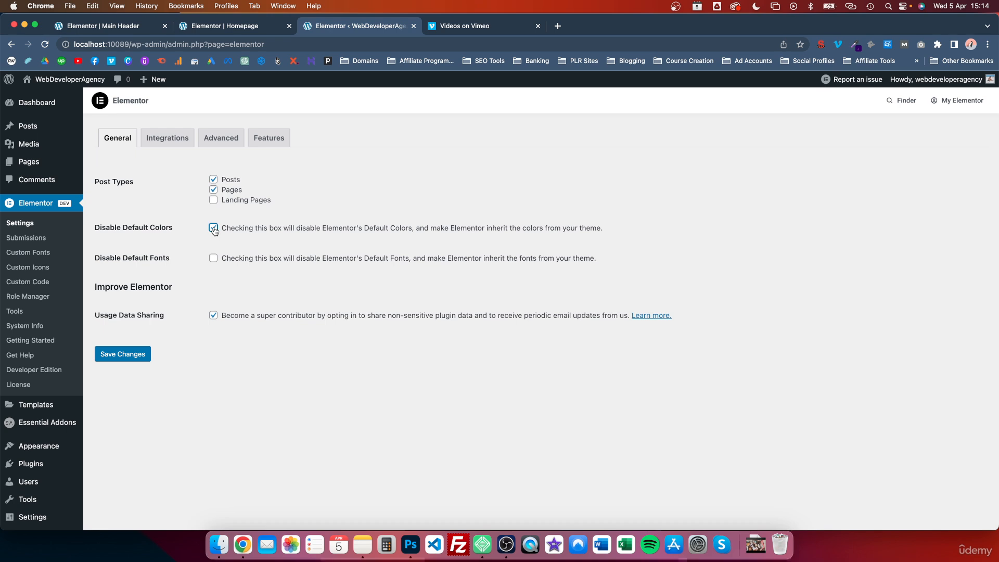
{"action": "left_click", "coordinate": [213, 259]}
{"action": "left_click", "coordinate": [127, 354]}
Step: Reload the Homepage editor to apply the new defaults and close the Elementor settings page
{"action": "left_click", "coordinate": [242, 27]}
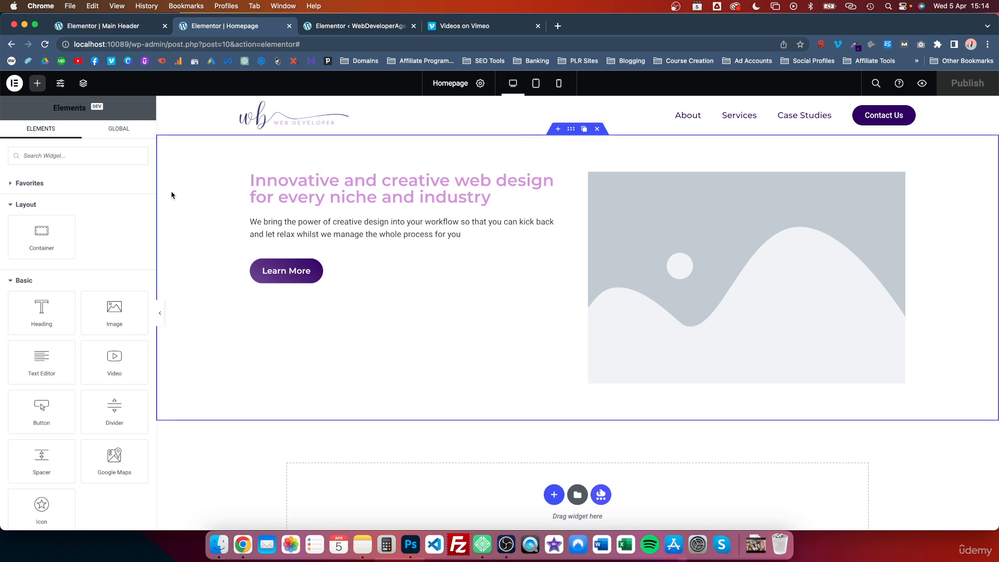
{"action": "key", "text": "super+r"}
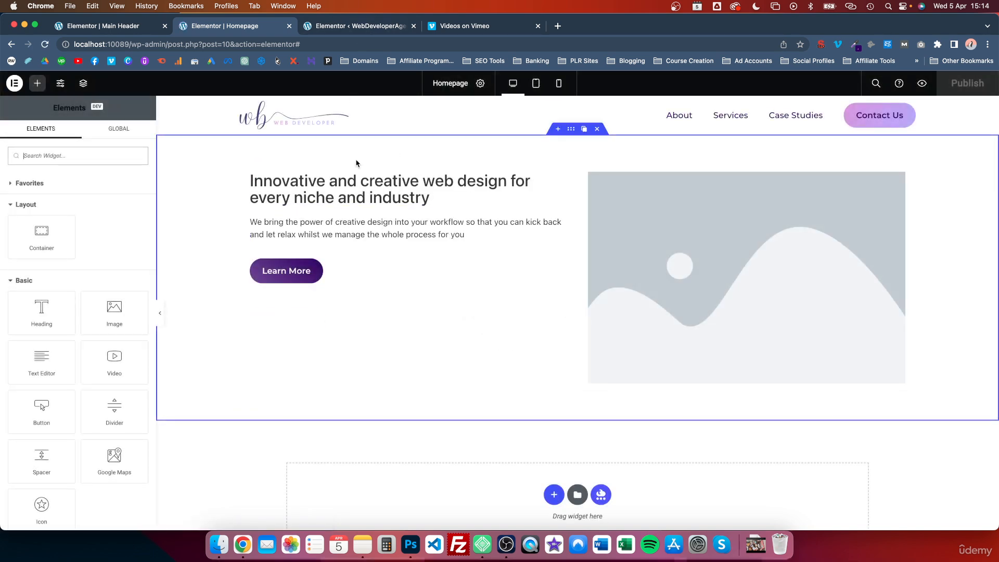
{"action": "left_click", "coordinate": [355, 26]}
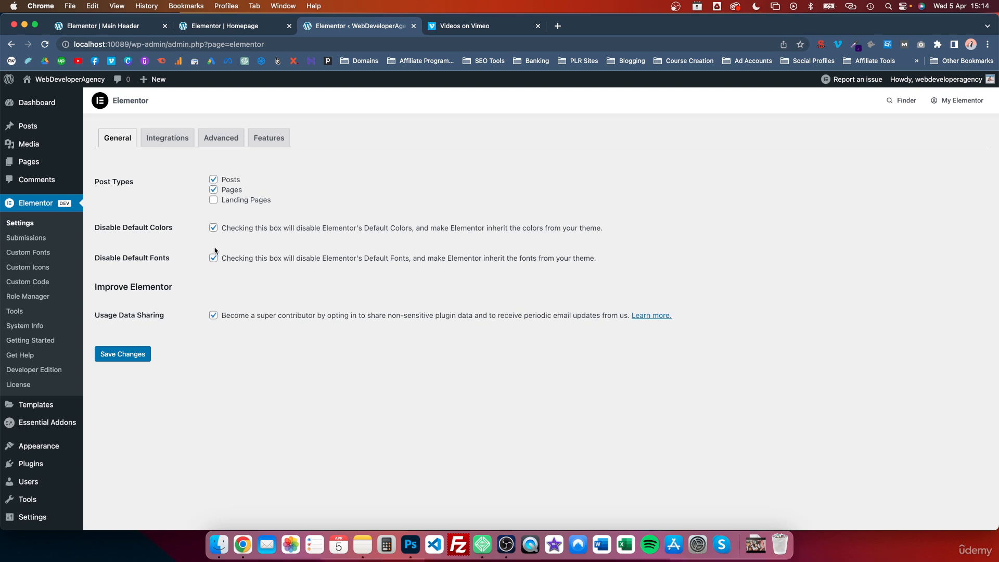
{"action": "left_click", "coordinate": [414, 26]}
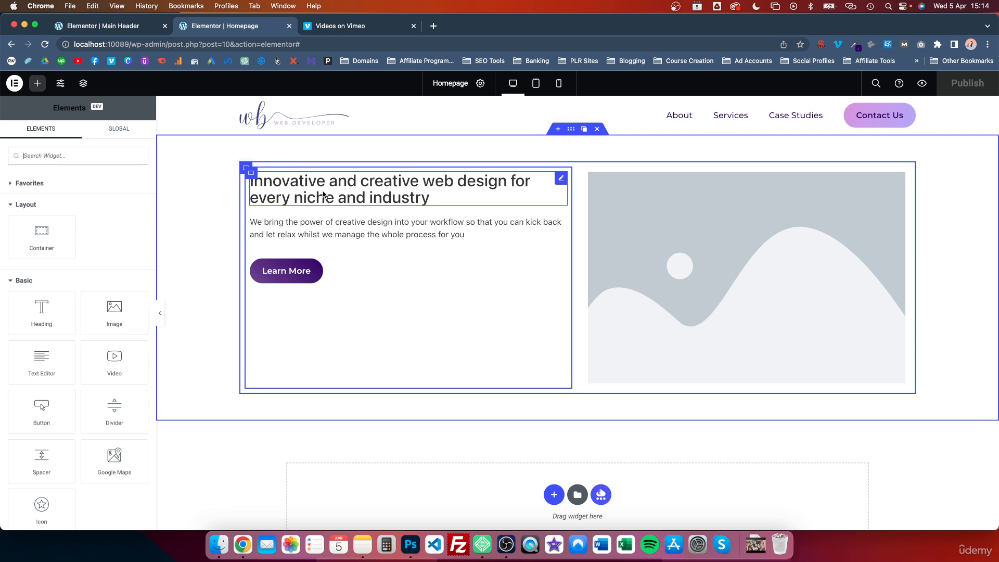
Step: Apply the Primary global font and the Primary global color to the hero heading
{"action": "left_click", "coordinate": [561, 178]}
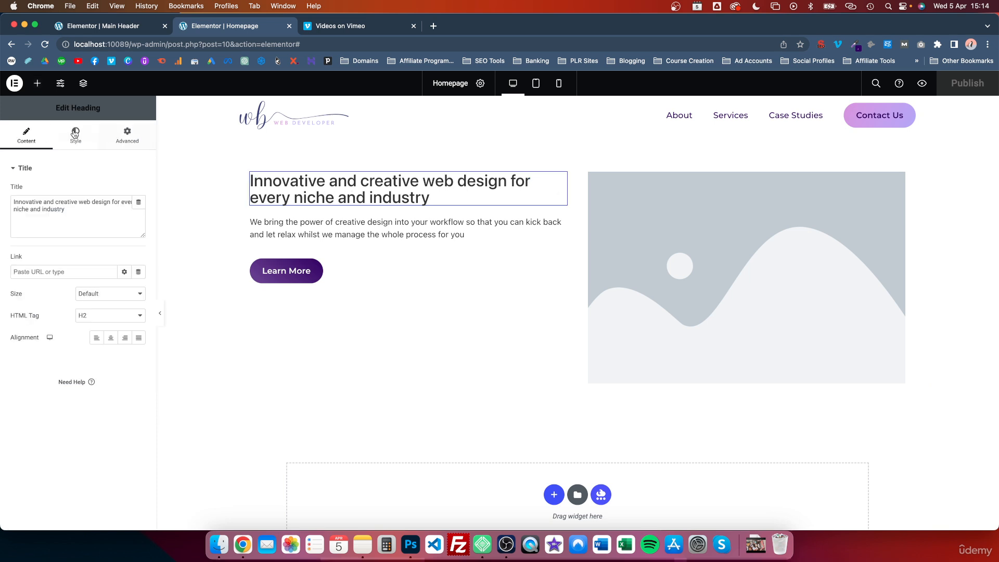
{"action": "left_click", "coordinate": [69, 135]}
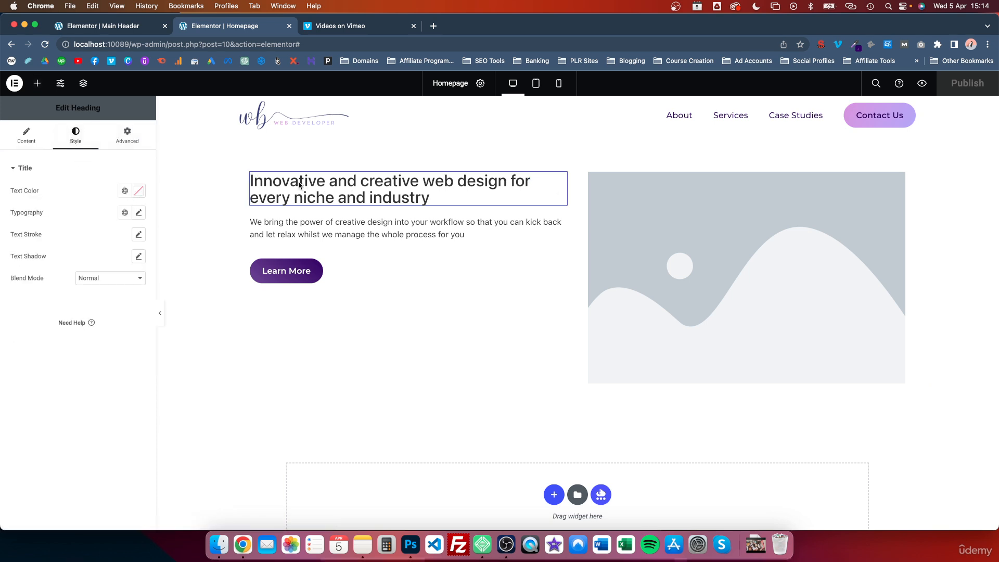
{"action": "left_click", "coordinate": [125, 213]}
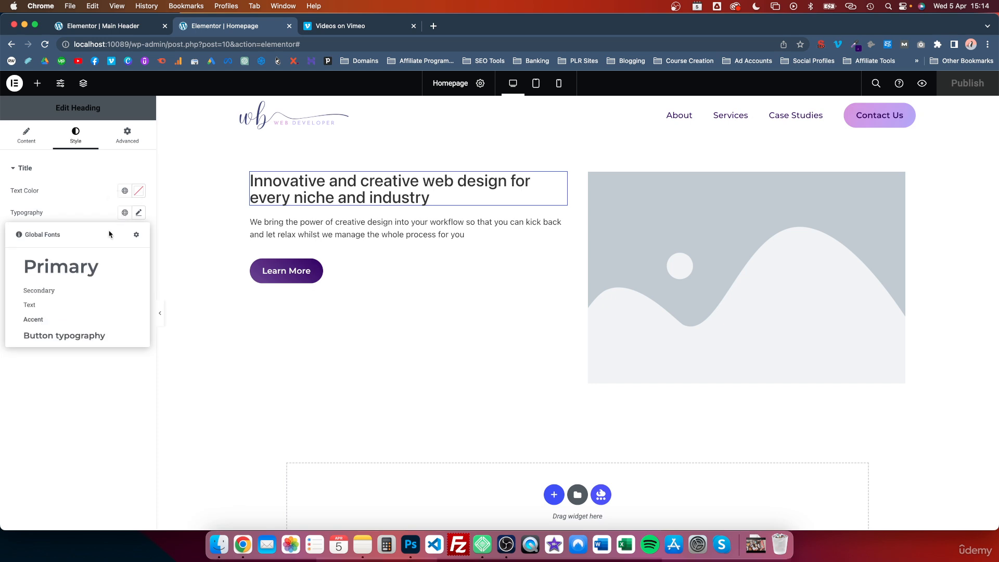
{"action": "left_click", "coordinate": [76, 262]}
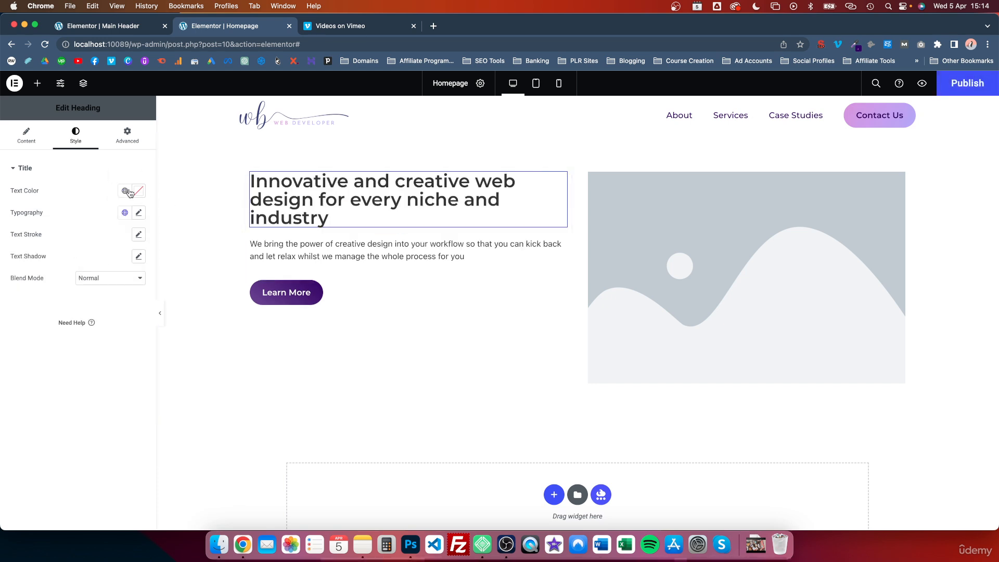
{"action": "left_click", "coordinate": [125, 190]}
{"action": "left_click", "coordinate": [75, 256]}
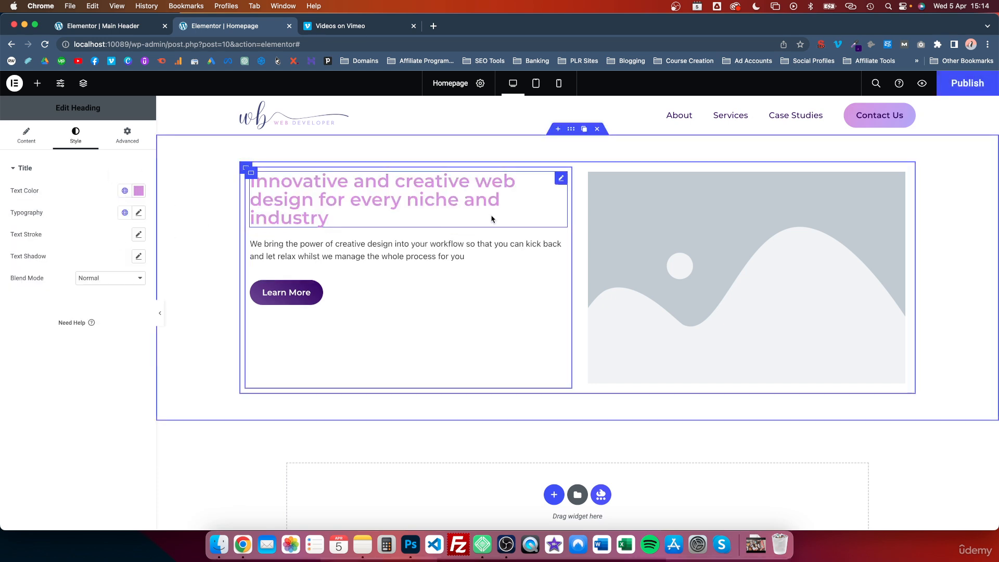
Step: Apply the Text global color and the Text global font to the hero paragraph
{"action": "left_click", "coordinate": [565, 248]}
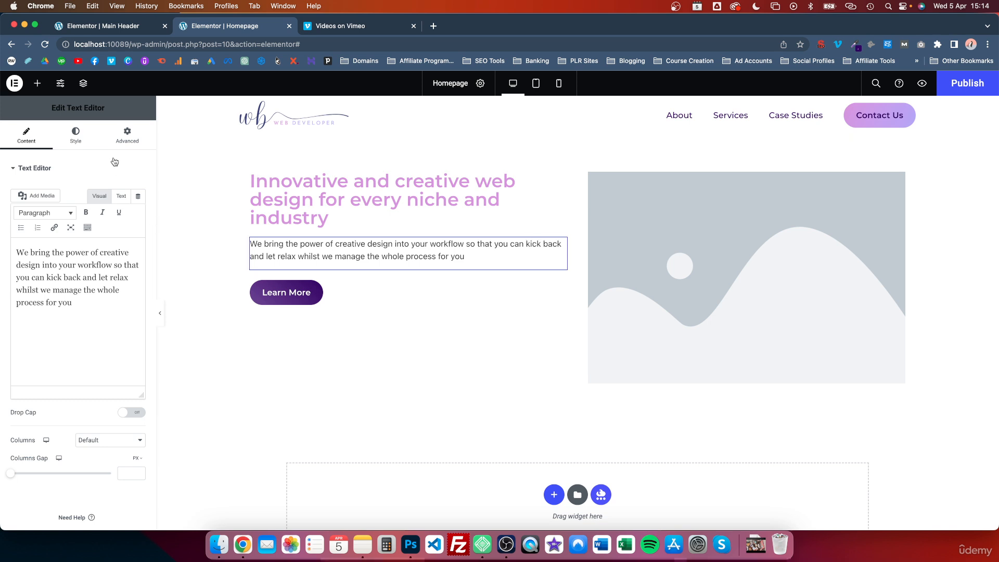
{"action": "left_click", "coordinate": [70, 127]}
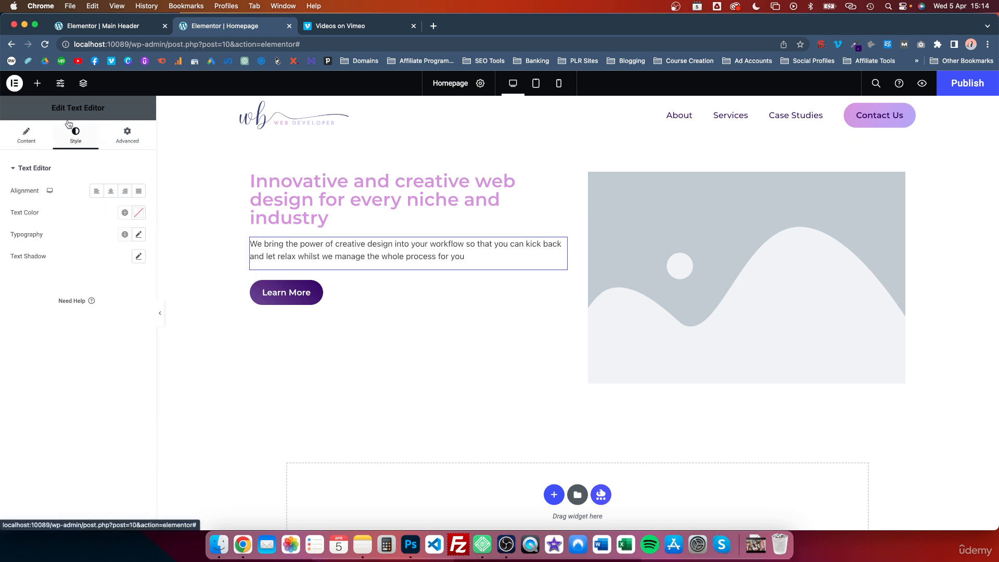
{"action": "left_click", "coordinate": [125, 212]}
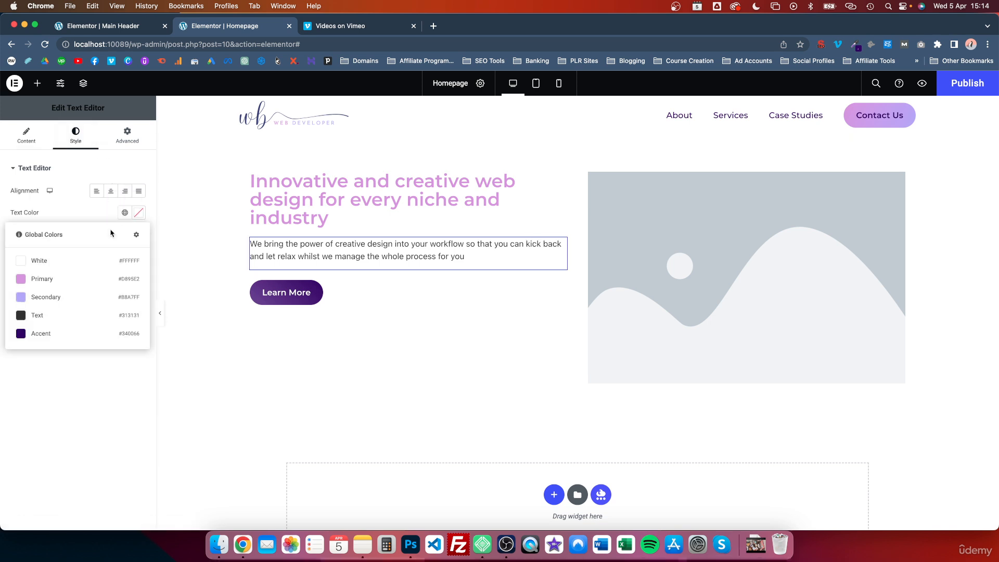
{"action": "left_click", "coordinate": [37, 315]}
{"action": "left_click", "coordinate": [125, 234]}
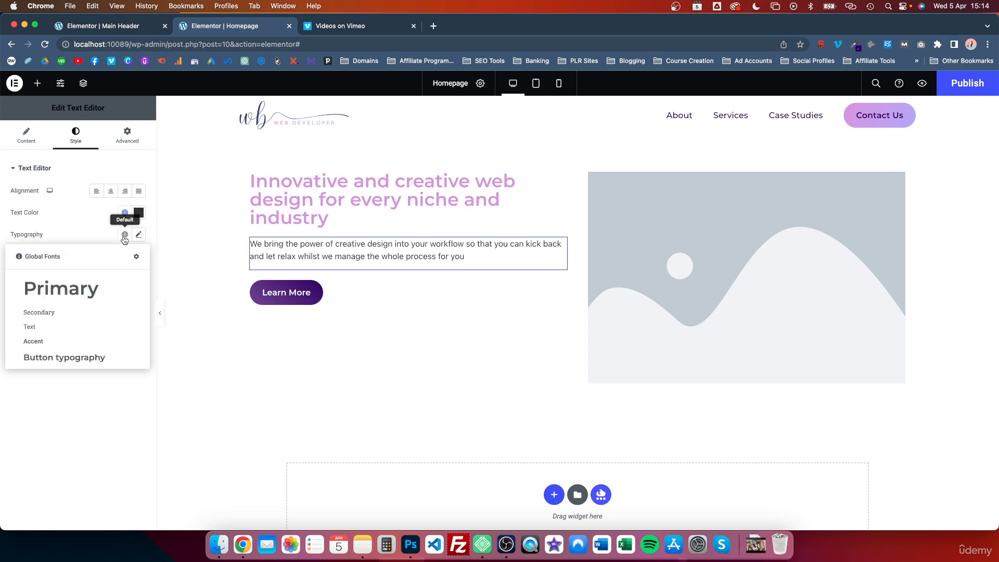
{"action": "left_click", "coordinate": [29, 331]}
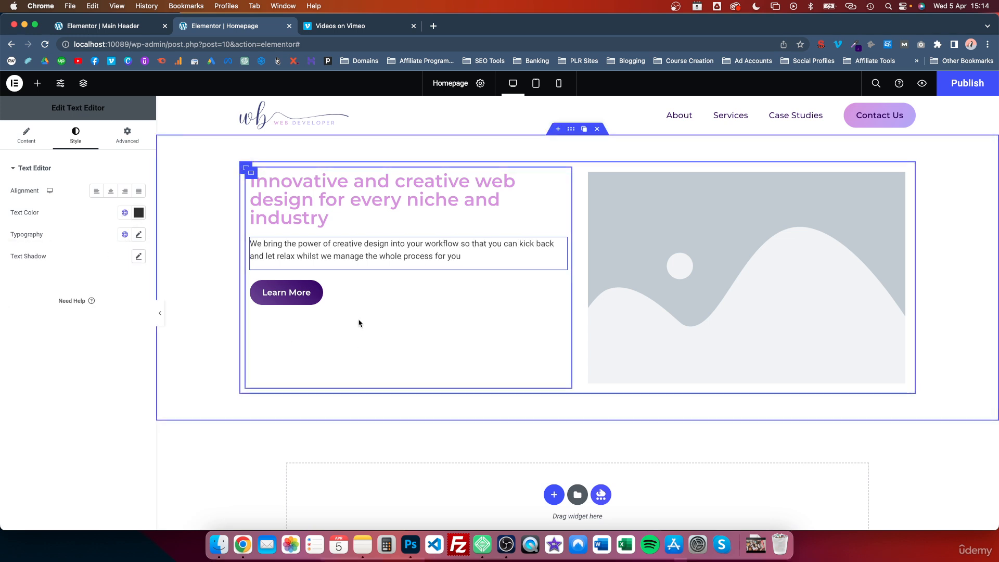
Step: Set the size of the Primary global font to 1.8 rem in the site settings
{"action": "left_click", "coordinate": [67, 85]}
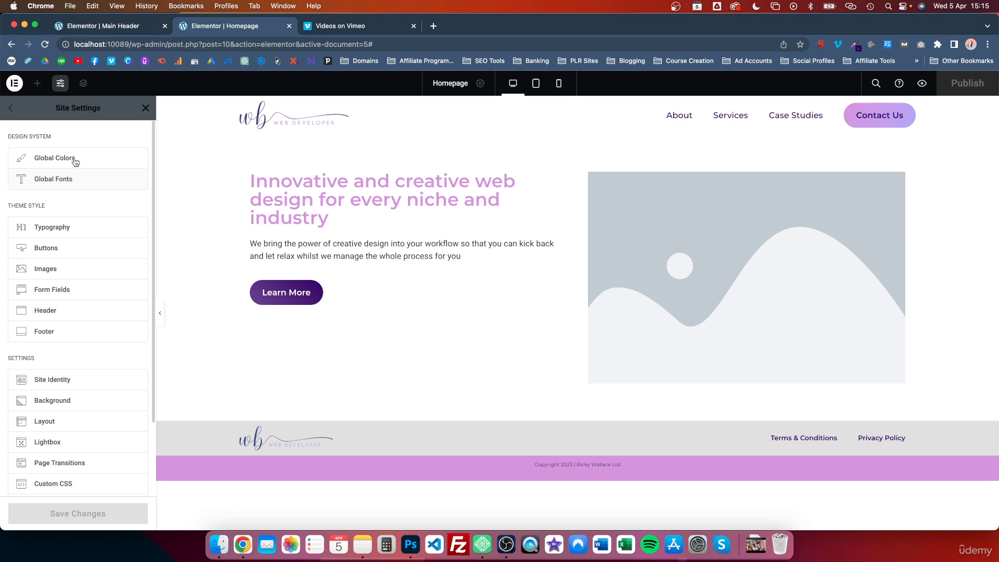
{"action": "left_click", "coordinate": [60, 180]}
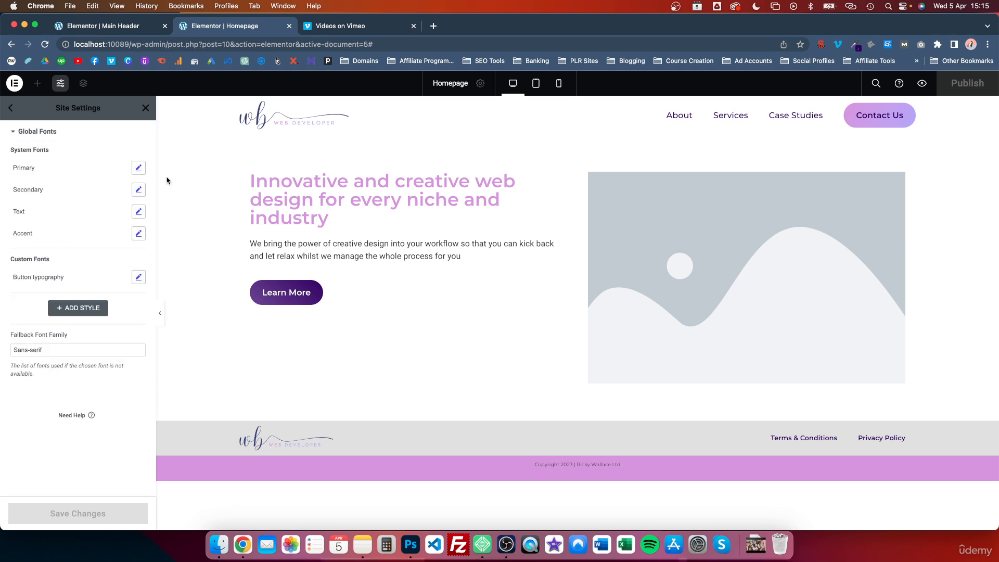
{"action": "left_click", "coordinate": [138, 166]}
{"action": "left_click", "coordinate": [128, 249]}
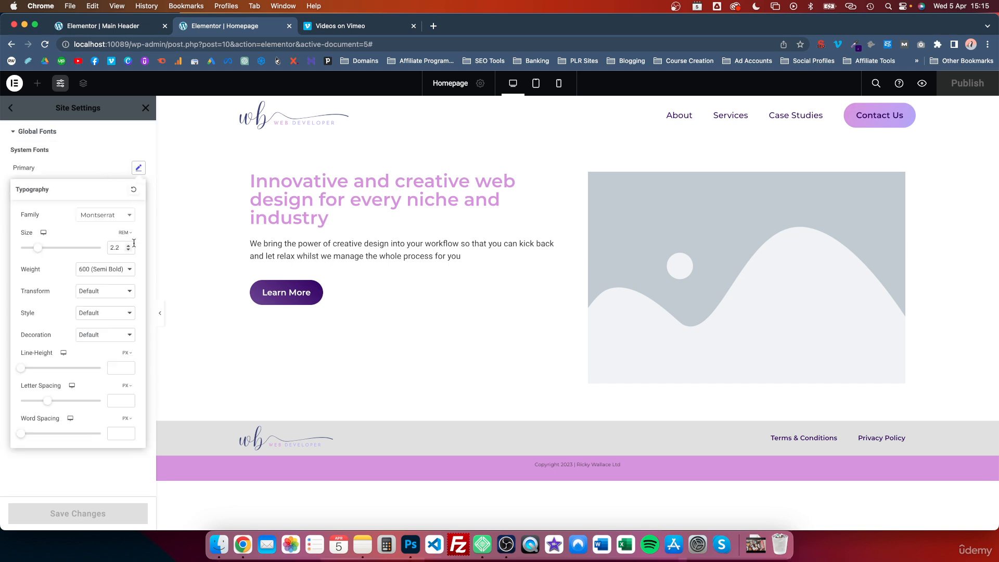
{"action": "left_click", "coordinate": [128, 253]}
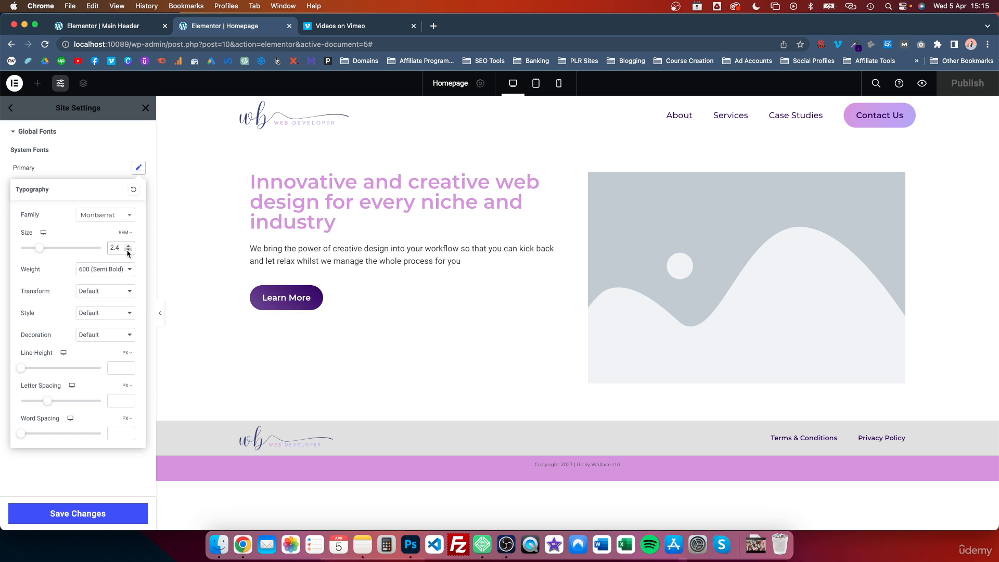
{"action": "left_click", "coordinate": [128, 253]}
{"action": "left_click", "coordinate": [128, 252]}
{"action": "left_click", "coordinate": [128, 253]}
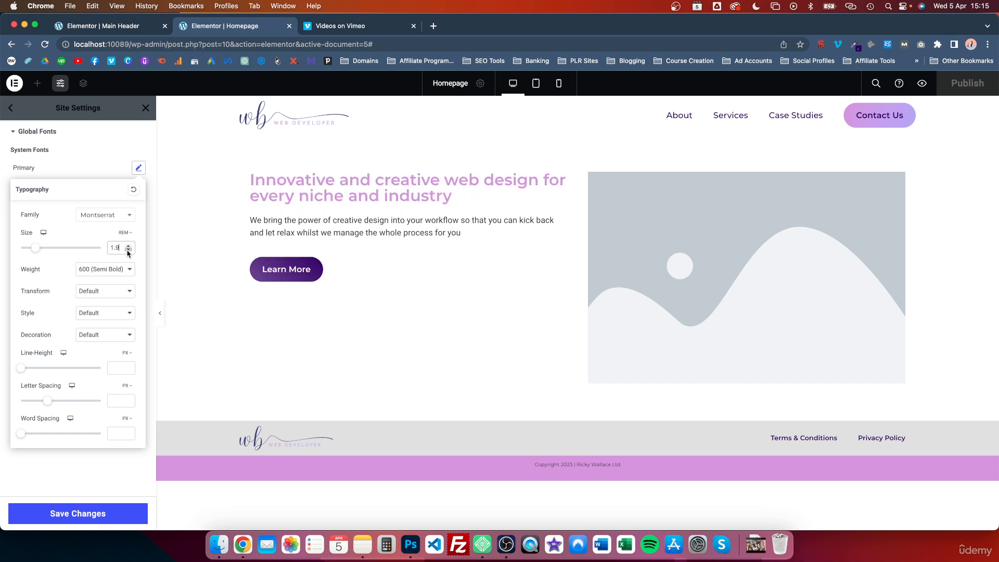
{"action": "left_click", "coordinate": [128, 252]}
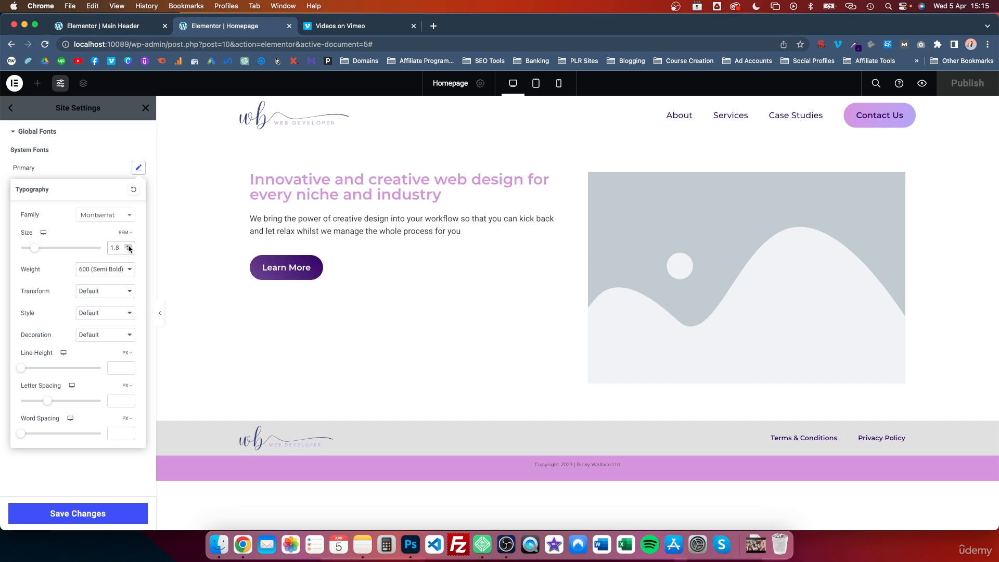
{"action": "left_click", "coordinate": [128, 252]}
{"action": "left_click", "coordinate": [128, 252]}
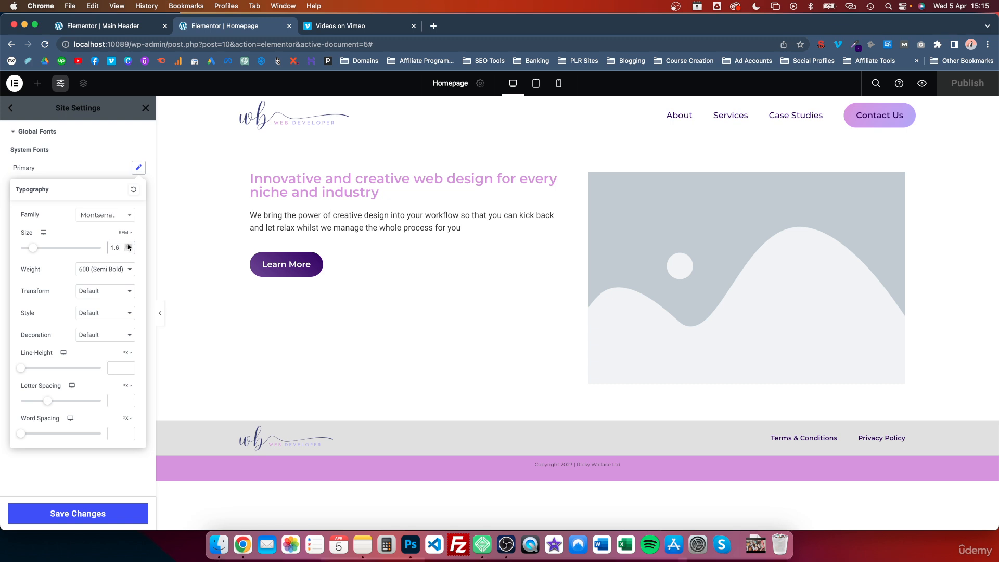
{"action": "left_click", "coordinate": [128, 246]}
{"action": "left_click", "coordinate": [128, 246]}
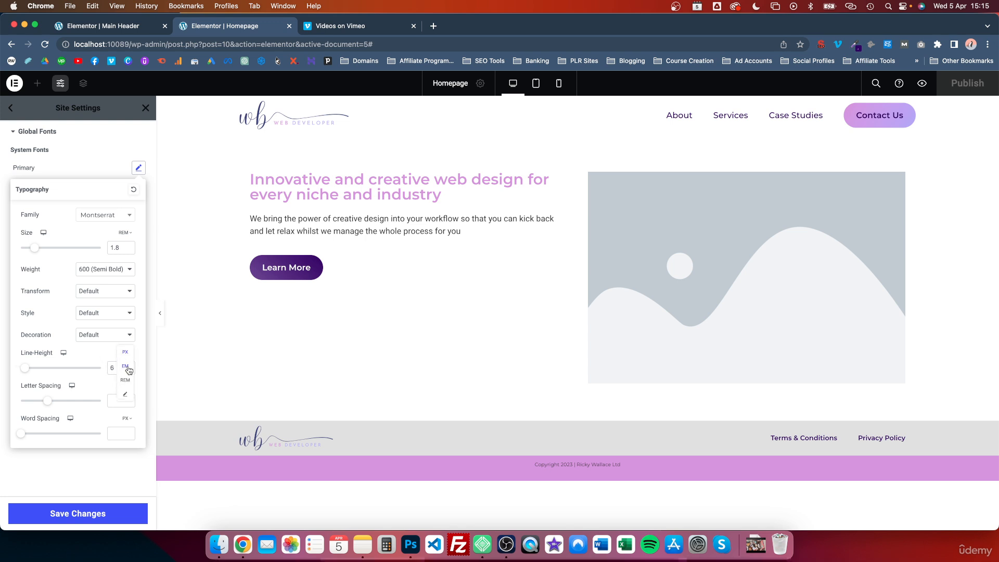
Step: Switch the Primary global font's line height to rem and set it to 1.2
{"action": "left_click", "coordinate": [125, 380]}
{"action": "type", "text": ".2"}
{"action": "left_click", "coordinate": [129, 366]}
{"action": "left_click", "coordinate": [109, 145]}
{"action": "left_click", "coordinate": [60, 131]}
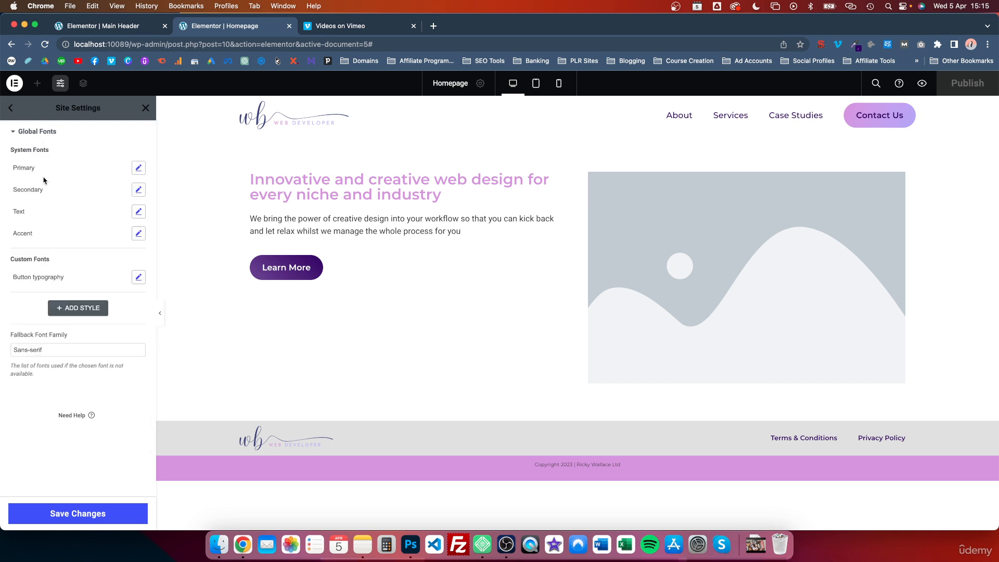
Step: Set the Text global font to the Raleway family with a size of 1 rem
{"action": "left_click", "coordinate": [138, 212]}
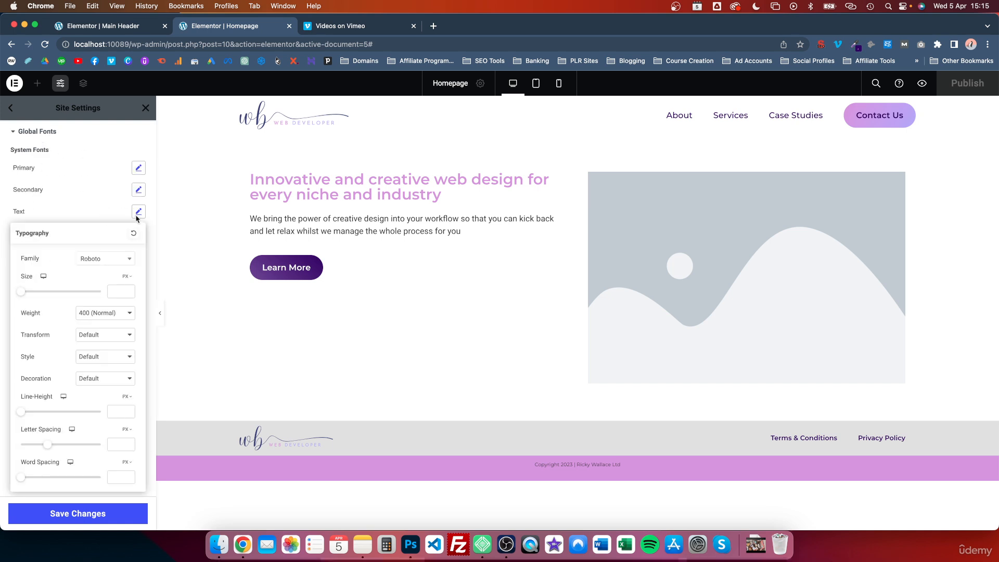
{"action": "left_click", "coordinate": [133, 260]}
{"action": "type", "text": "raleway"}
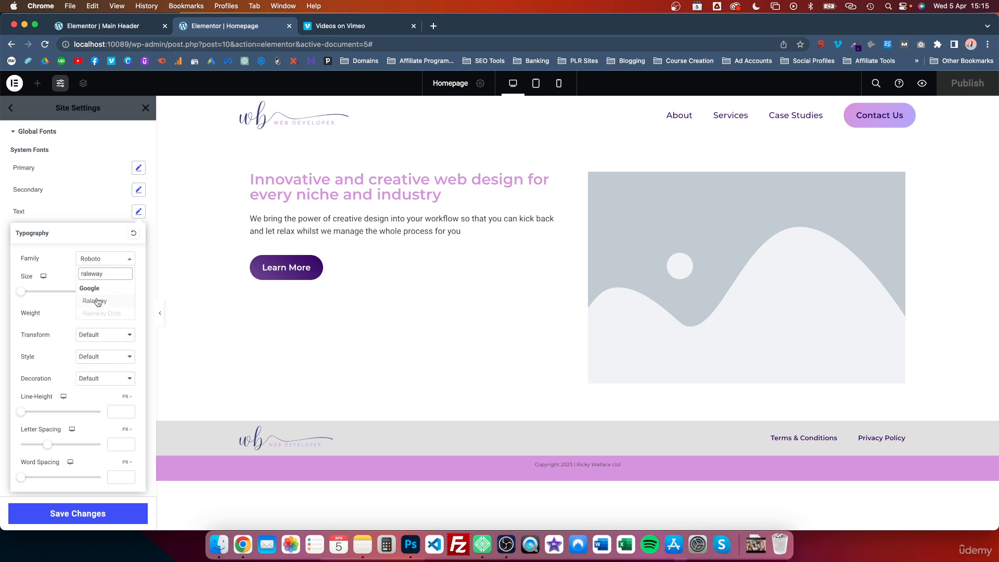
{"action": "left_click", "coordinate": [97, 301]}
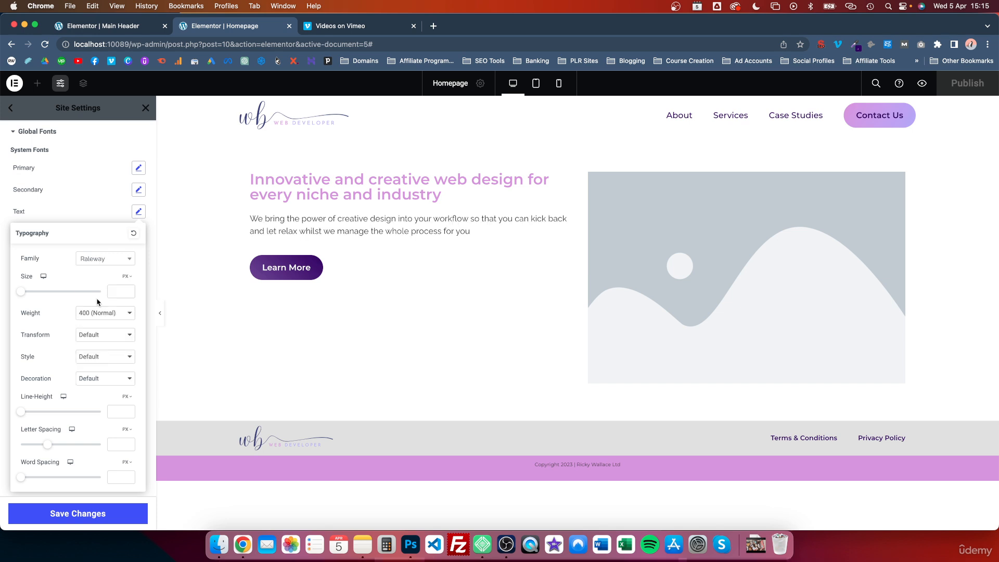
{"action": "left_click", "coordinate": [126, 278]}
{"action": "left_click", "coordinate": [127, 303]}
{"action": "type", "text": "1"}
{"action": "left_click", "coordinate": [103, 213]}
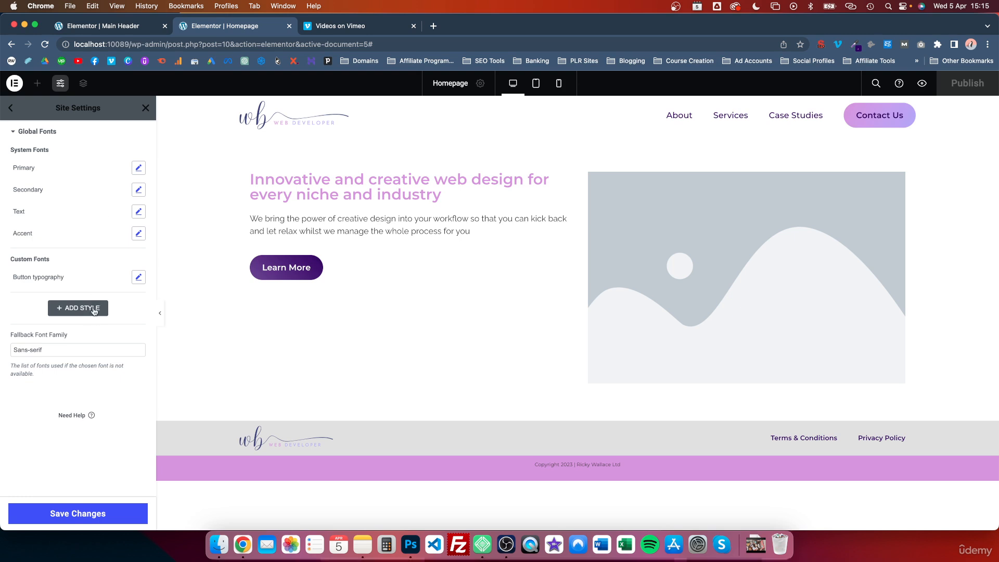
Step: Lighten the Text global color to #414141, save the site settings and return to the page editor
{"action": "left_click", "coordinate": [12, 110]}
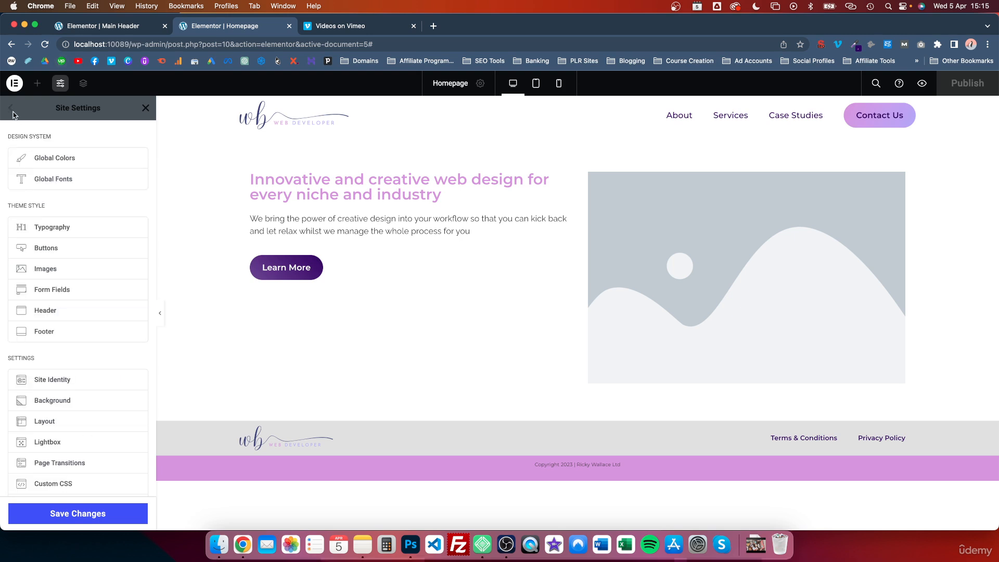
{"action": "left_click", "coordinate": [43, 130]}
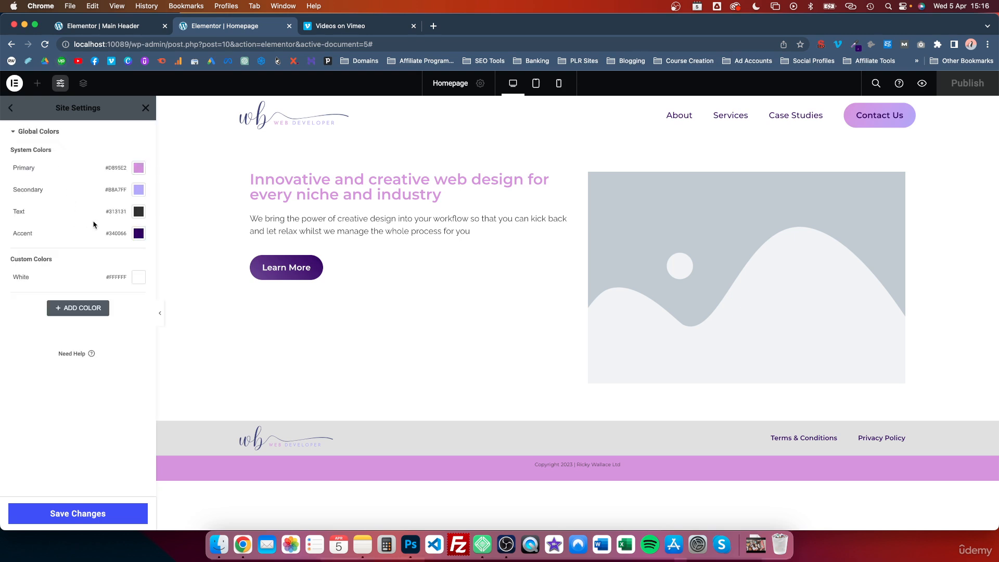
{"action": "left_click", "coordinate": [139, 211]}
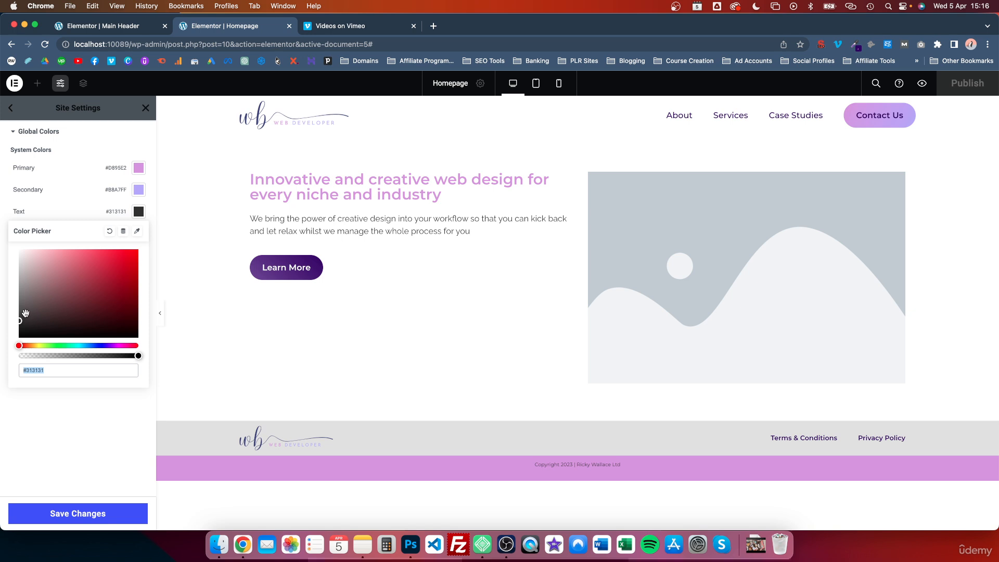
{"action": "mouse_move", "coordinate": [24, 316]}
{"action": "left_mouse_down"}
{"action": "mouse_move", "coordinate": [9, 330]}
{"action": "mouse_move", "coordinate": [6, 319]}
{"action": "left_mouse_up"}
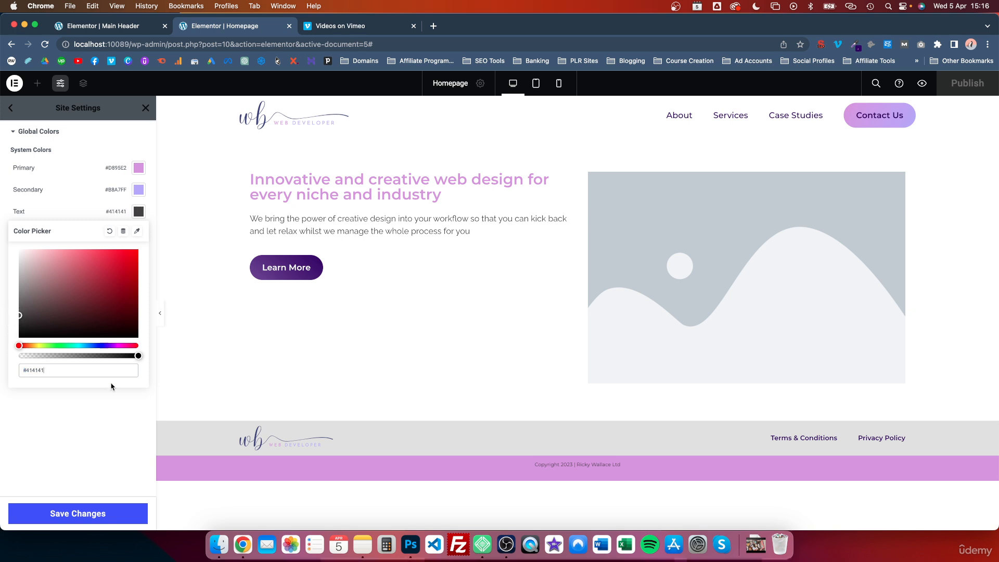
{"action": "left_click", "coordinate": [85, 515]}
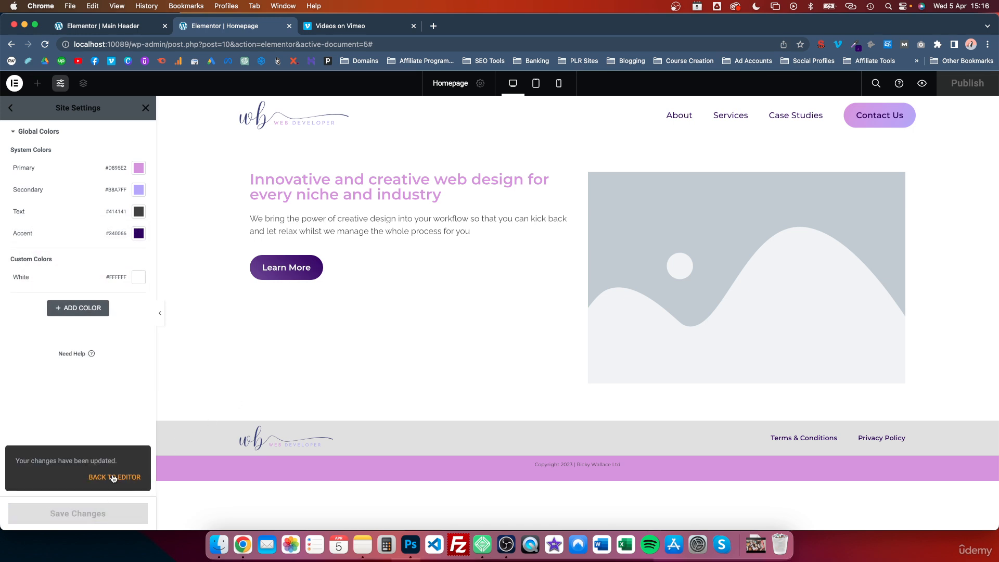
{"action": "left_click", "coordinate": [113, 477]}
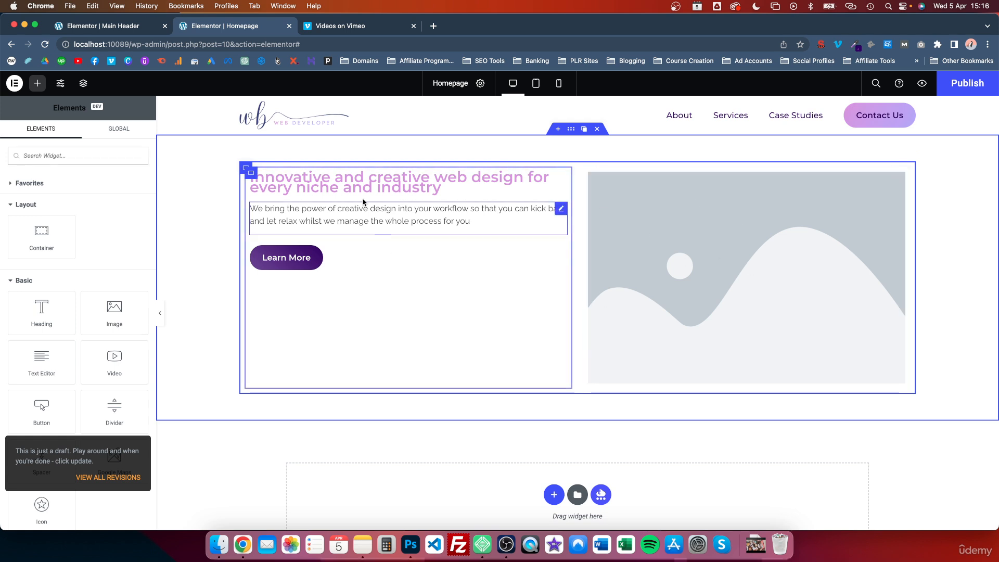
Step: Set the Primary global font's line height to 1.8 rem, save the site settings and return to the page editor
{"action": "left_click", "coordinate": [60, 83]}
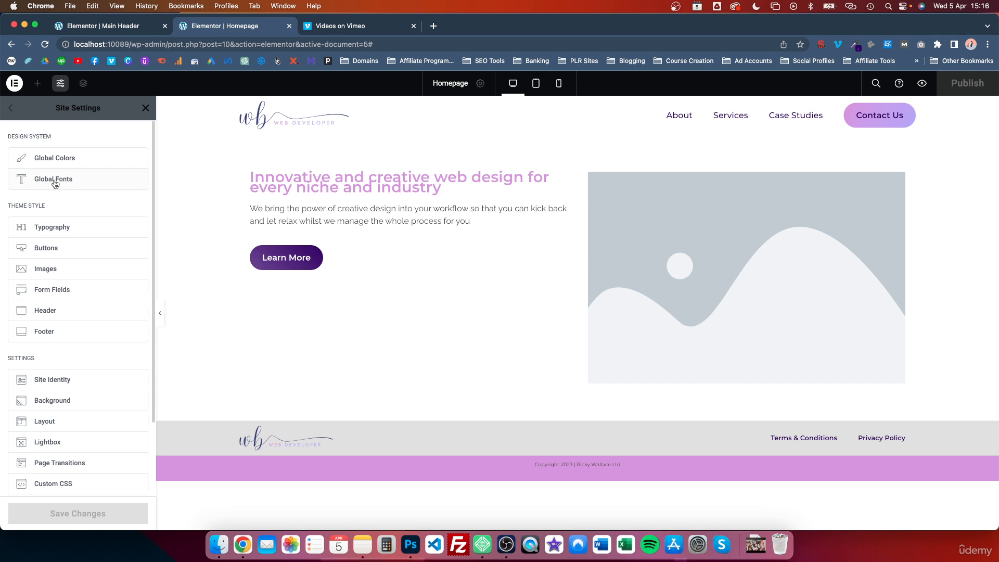
{"action": "left_click", "coordinate": [147, 187]}
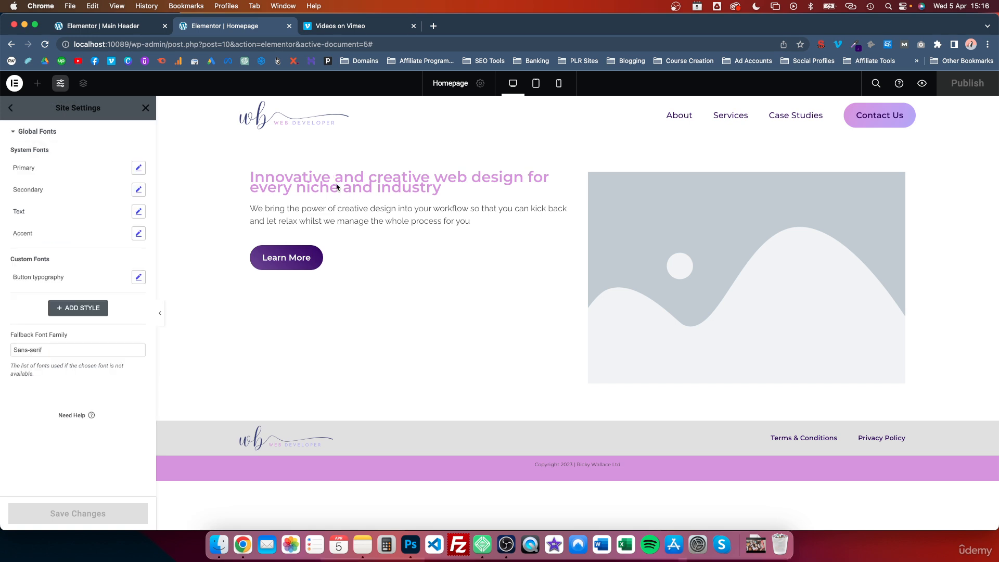
{"action": "left_click", "coordinate": [139, 168]}
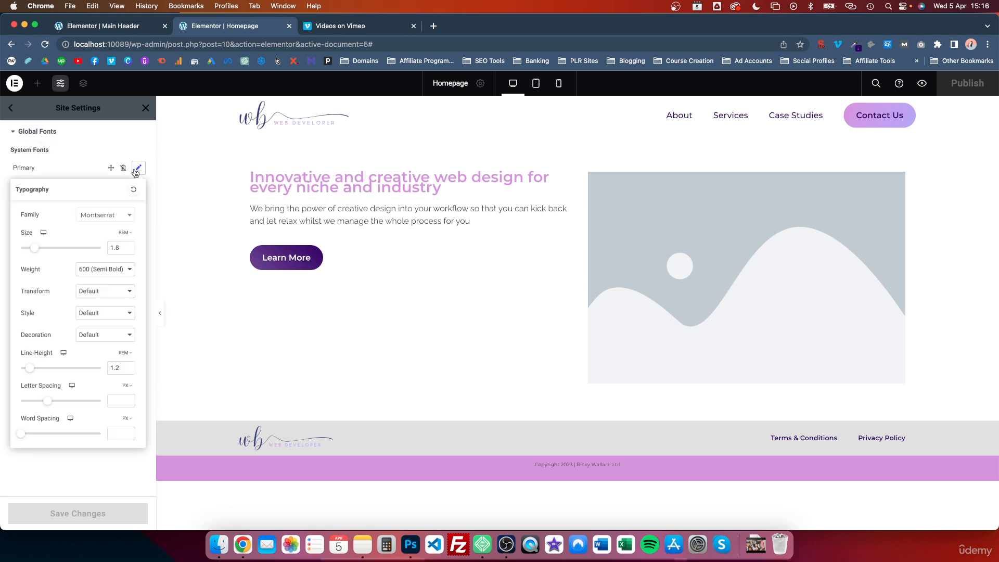
{"action": "left_click", "coordinate": [128, 366]}
{"action": "left_click", "coordinate": [128, 366]}
{"action": "left_click", "coordinate": [129, 367]}
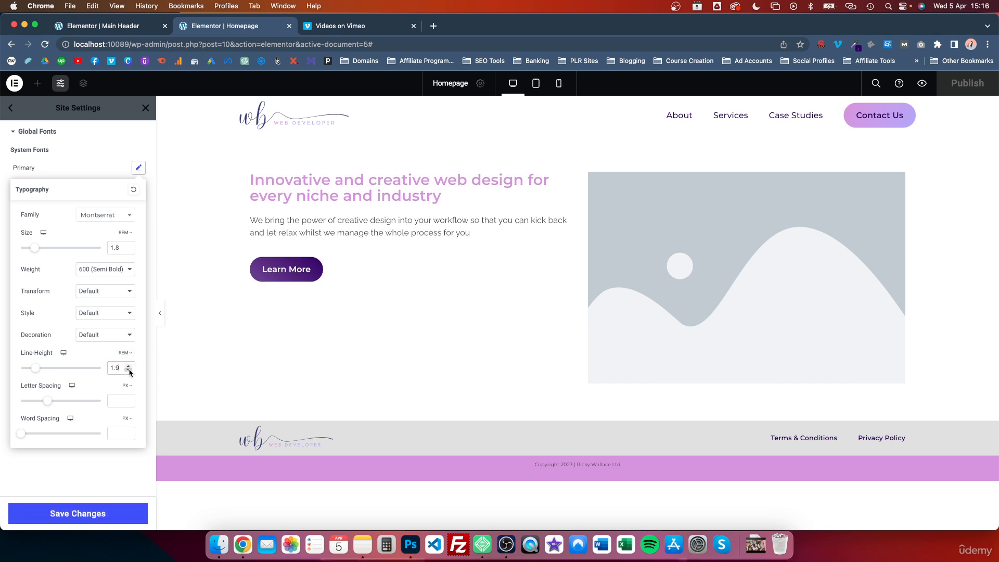
{"action": "left_click", "coordinate": [131, 371]}
{"action": "left_click", "coordinate": [78, 514]}
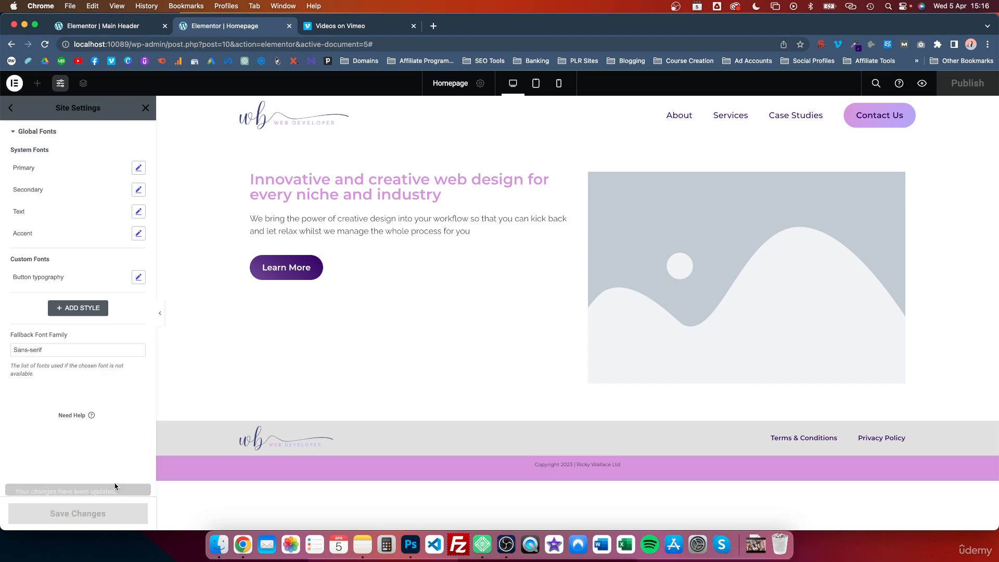
{"action": "left_click", "coordinate": [146, 109]}
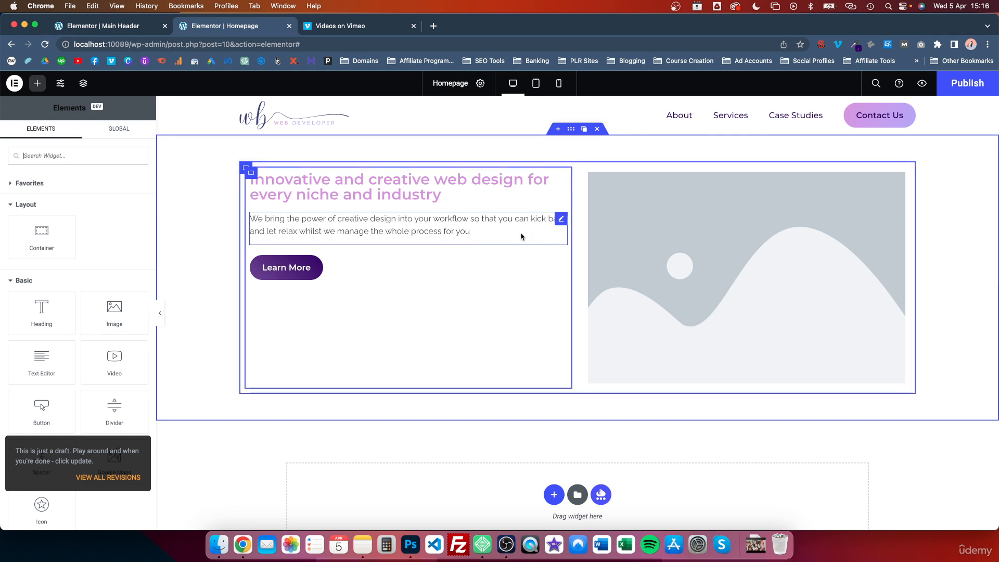
Step: Center the content vertically in the hero container holding the heading, text and Learn More button by setting Justify Content to Center
{"action": "left_click", "coordinate": [252, 175]}
{"action": "left_click", "coordinate": [75, 136]}
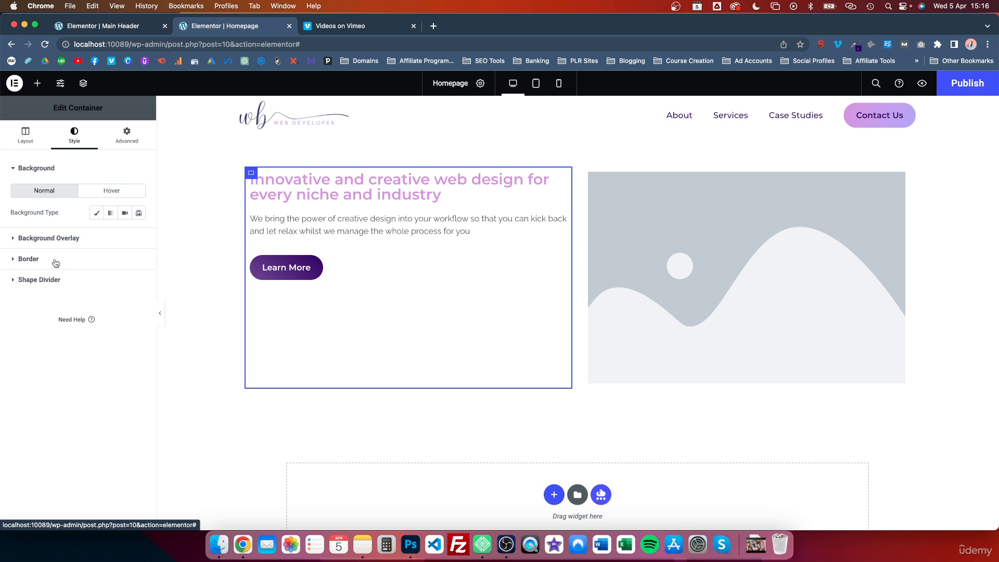
{"action": "left_click", "coordinate": [27, 134]}
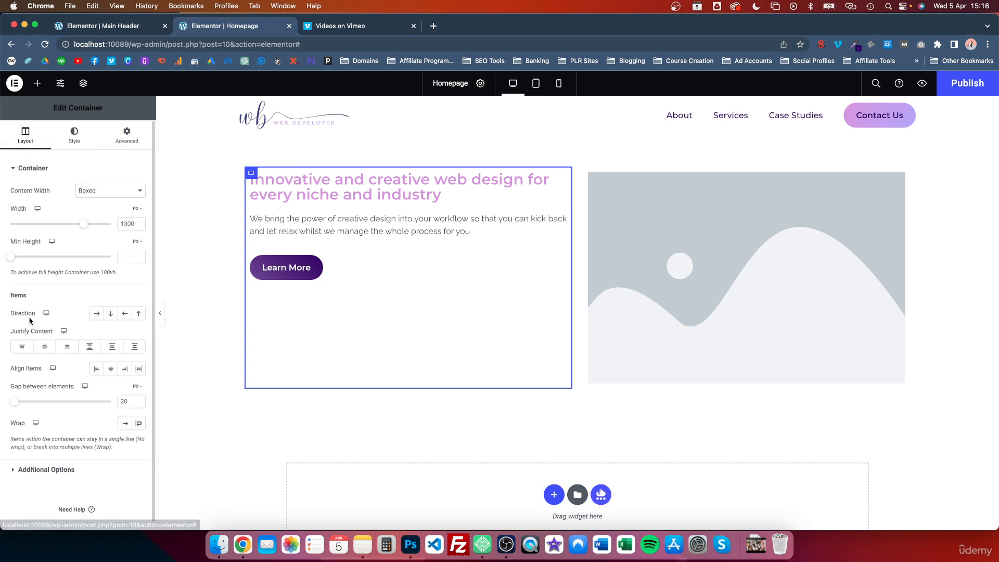
{"action": "left_click", "coordinate": [45, 348]}
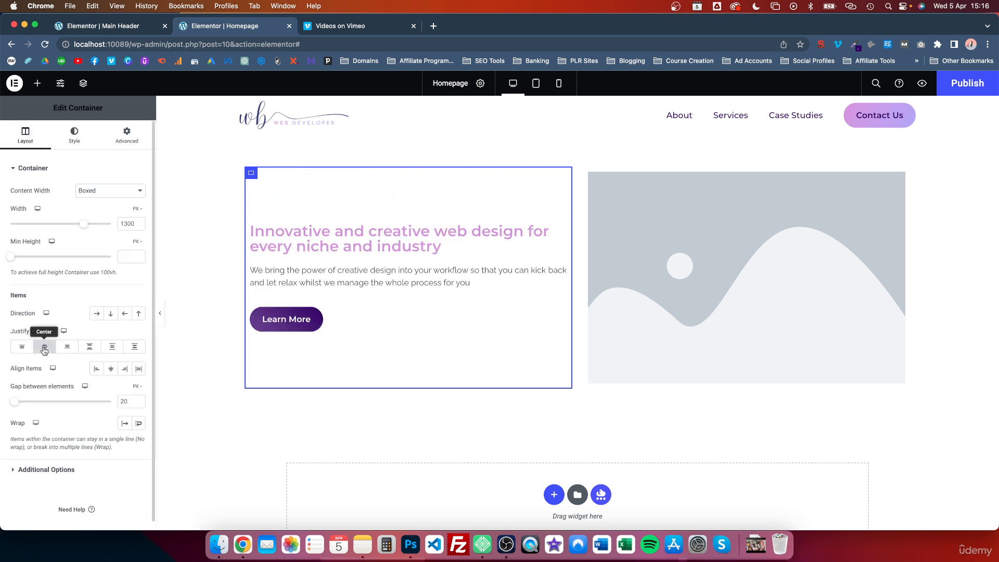
{"action": "left_click", "coordinate": [45, 348]}
{"action": "left_click", "coordinate": [45, 348]}
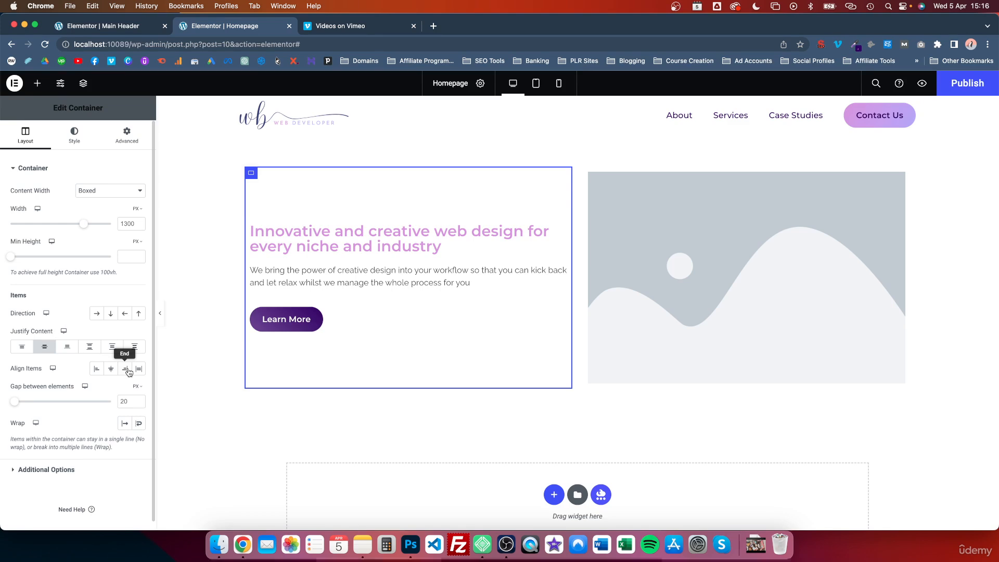
Step: Switch to Finder, open the Web Developer Website Media folder in Downloads and locate the hero images for the placeholder image widget
{"action": "left_click", "coordinate": [719, 271]}
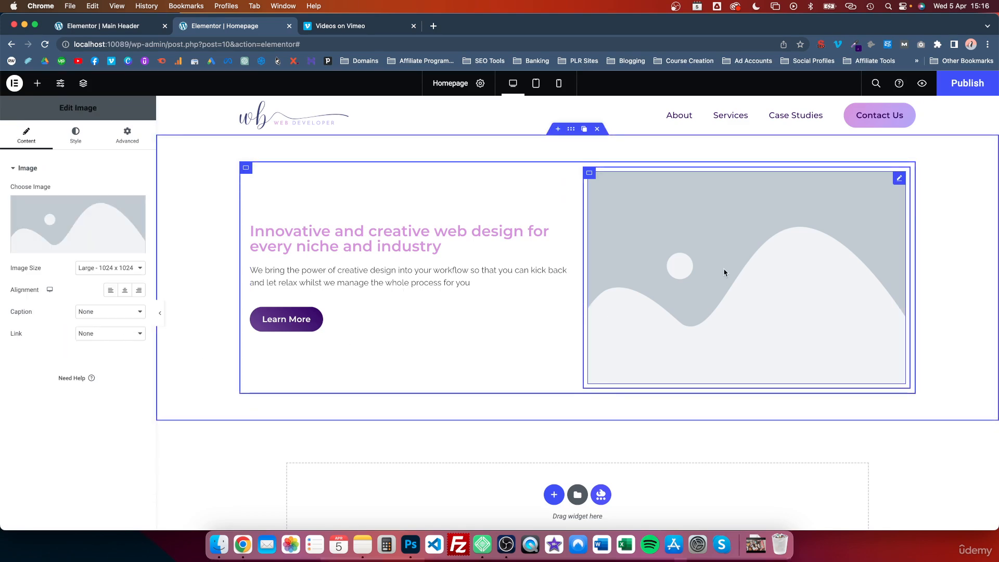
{"action": "key", "text": "ctrl+Up"}
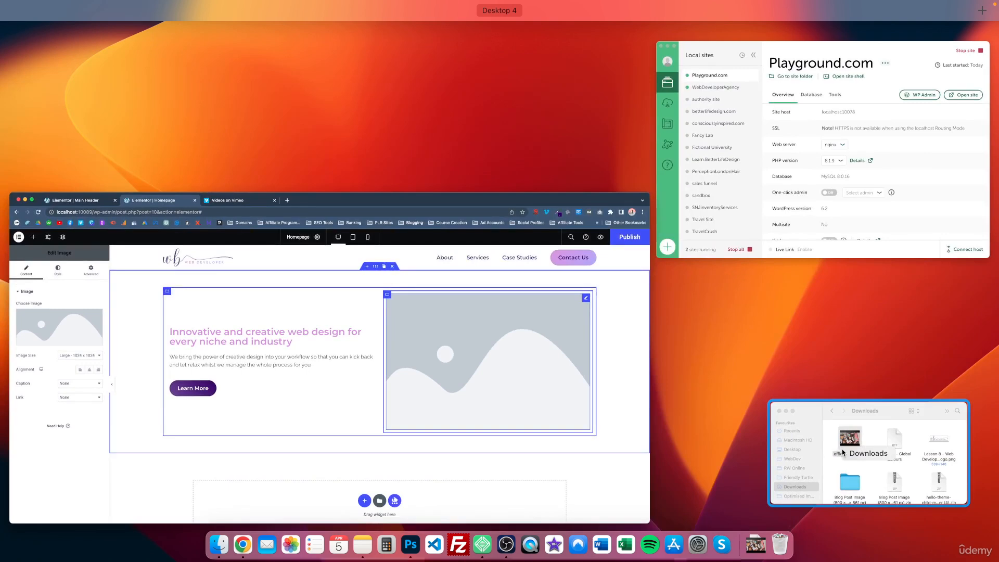
{"action": "left_click", "coordinate": [843, 452]}
{"action": "scroll", "coordinate": [781, 438], "scroll_direction": "down", "scroll_amount": 3}
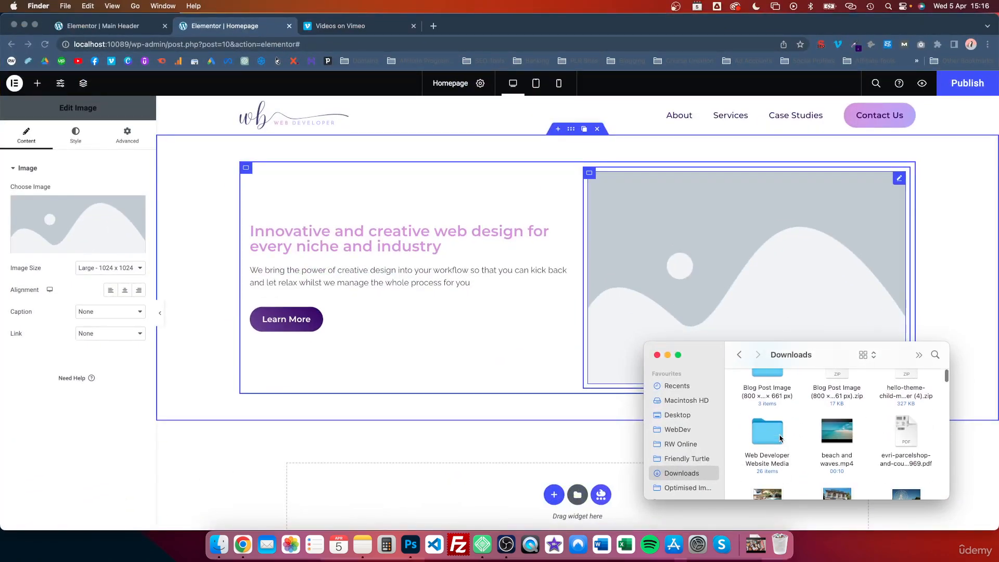
{"action": "left_click", "coordinate": [780, 439]}
{"action": "scroll", "coordinate": [776, 436], "scroll_direction": "down", "scroll_amount": 3}
{"action": "scroll", "coordinate": [772, 433], "scroll_direction": "up", "scroll_amount": 2}
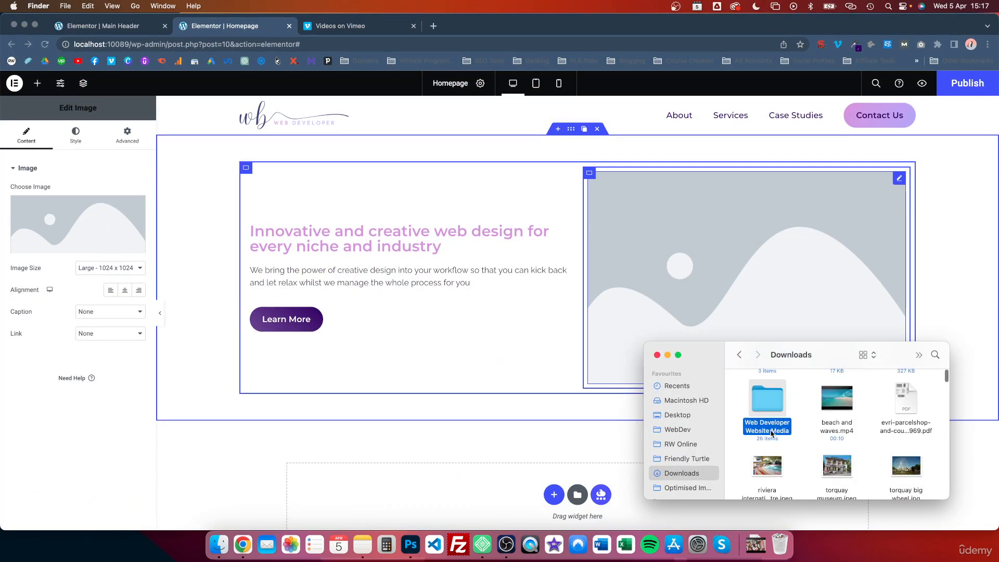
{"action": "scroll", "coordinate": [771, 433], "scroll_direction": "up", "scroll_amount": 2}
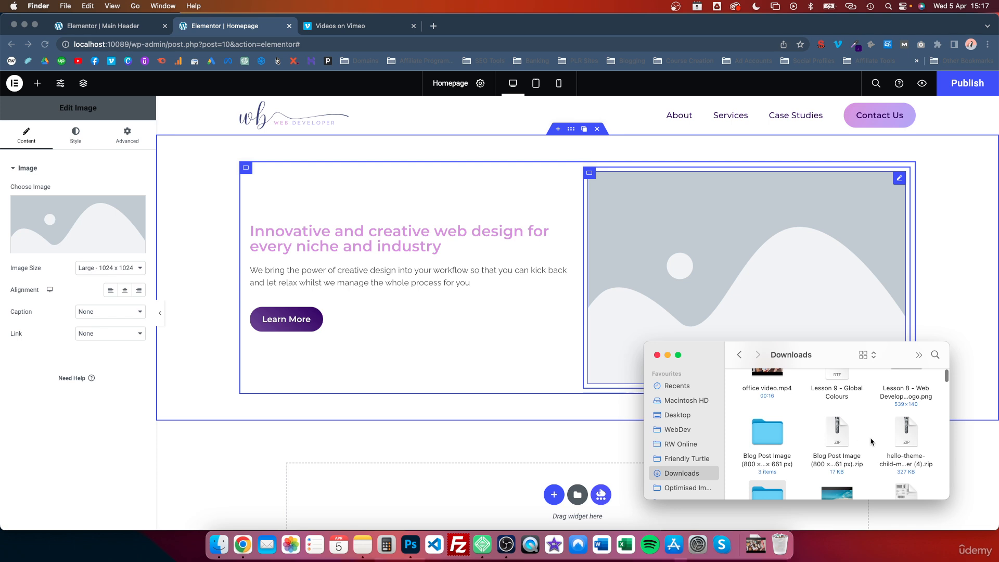
{"action": "scroll", "coordinate": [767, 440], "scroll_direction": "down", "scroll_amount": 3}
{"action": "left_click", "coordinate": [768, 445]}
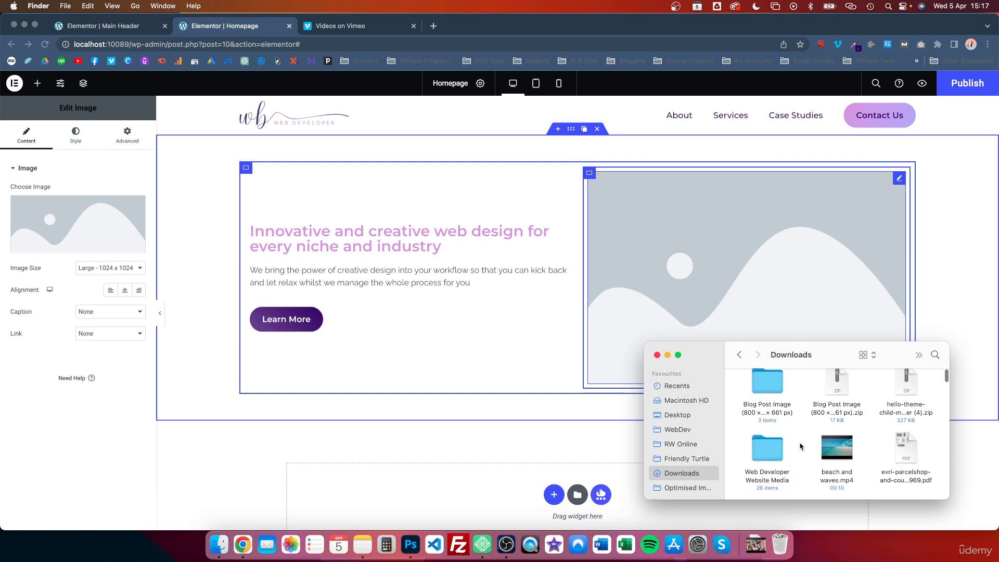
{"action": "double_click", "coordinate": [770, 446]}
{"action": "scroll", "coordinate": [775, 442], "scroll_direction": "down", "scroll_amount": 3}
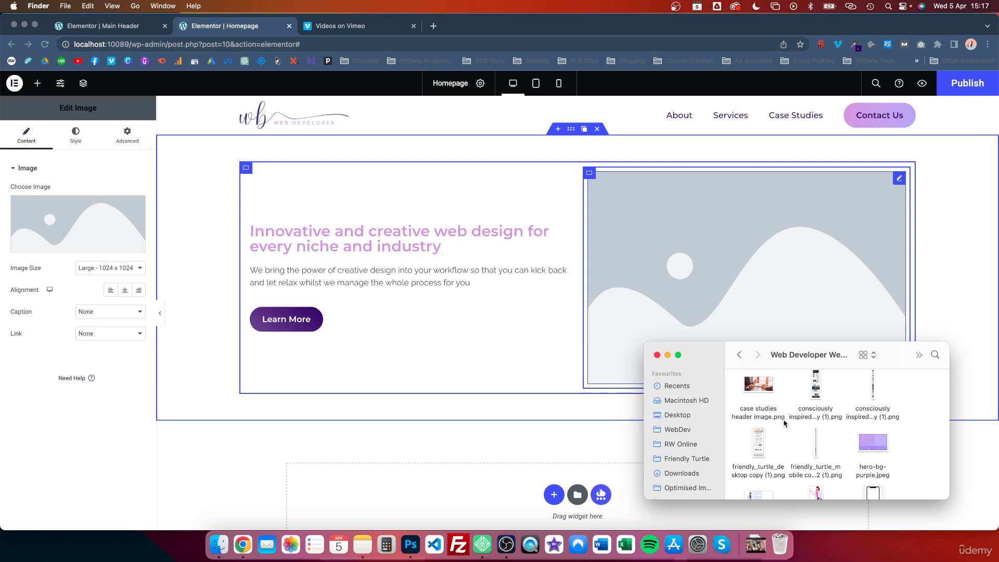
{"action": "scroll", "coordinate": [786, 431], "scroll_direction": "up", "scroll_amount": 3}
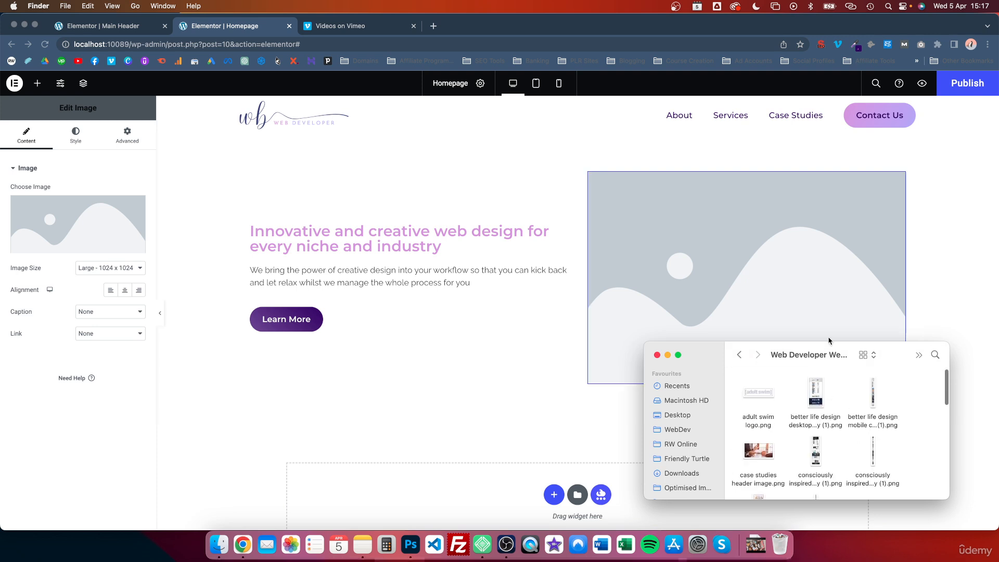
{"action": "scroll", "coordinate": [816, 403], "scroll_direction": "down", "scroll_amount": 8}
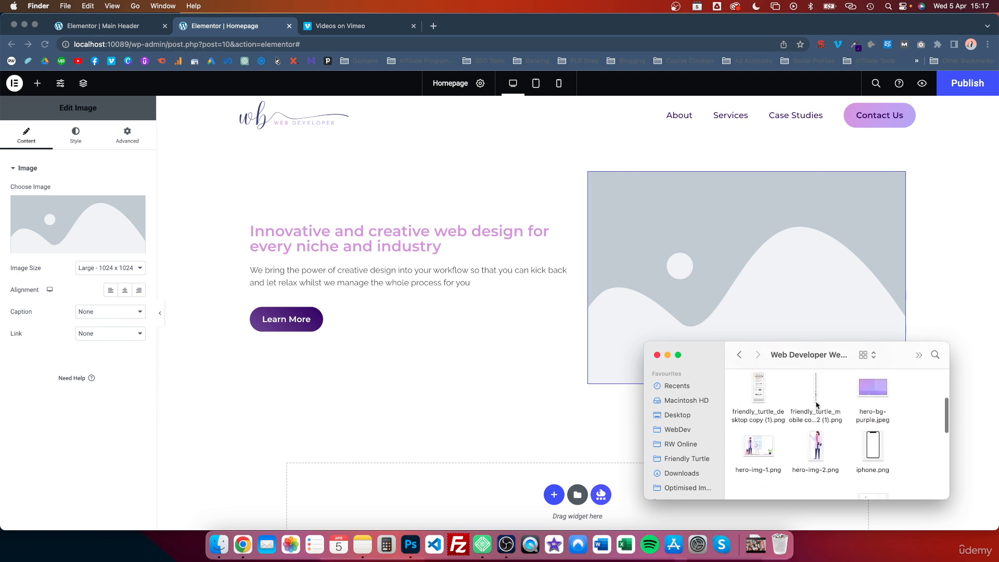
{"action": "scroll", "coordinate": [817, 404], "scroll_direction": "up", "scroll_amount": 3}
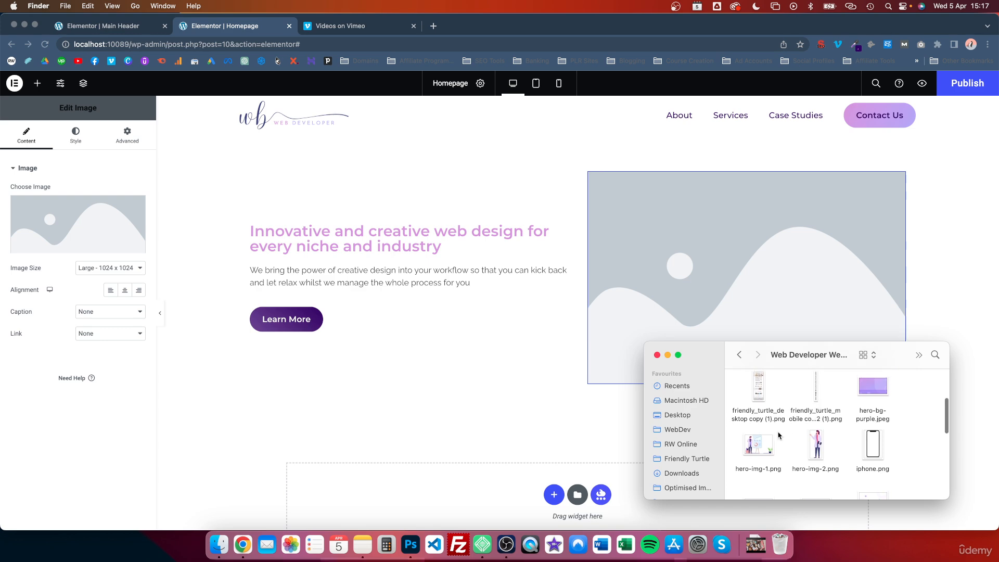
Step: Upload hero-img-1.png and hero-img-2.png to the media library and use hero-img-1.png in the hero's image widget
{"action": "left_click", "coordinate": [729, 277]}
{"action": "left_click", "coordinate": [73, 219]}
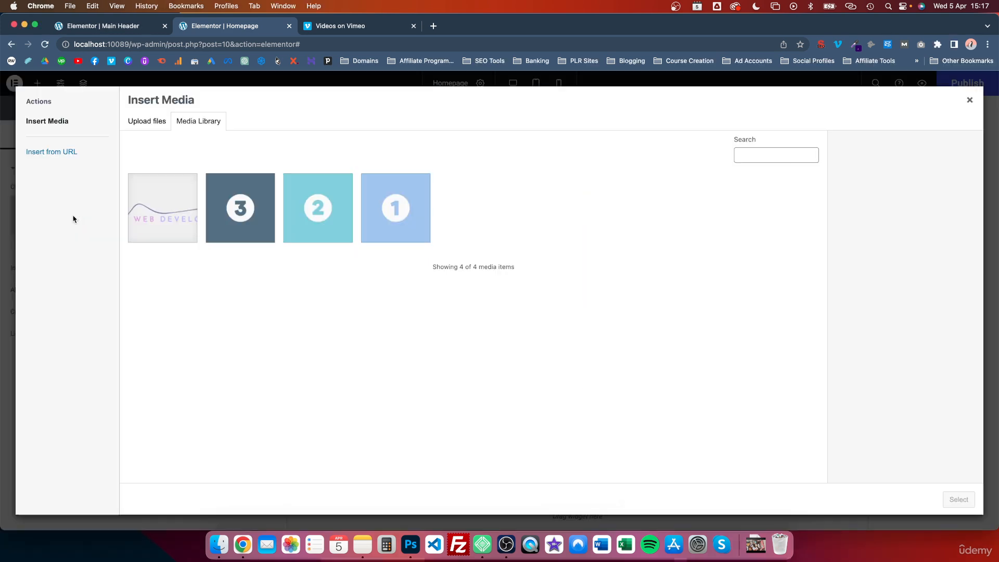
{"action": "key", "text": "ctrl+Up"}
{"action": "left_click", "coordinate": [916, 439]}
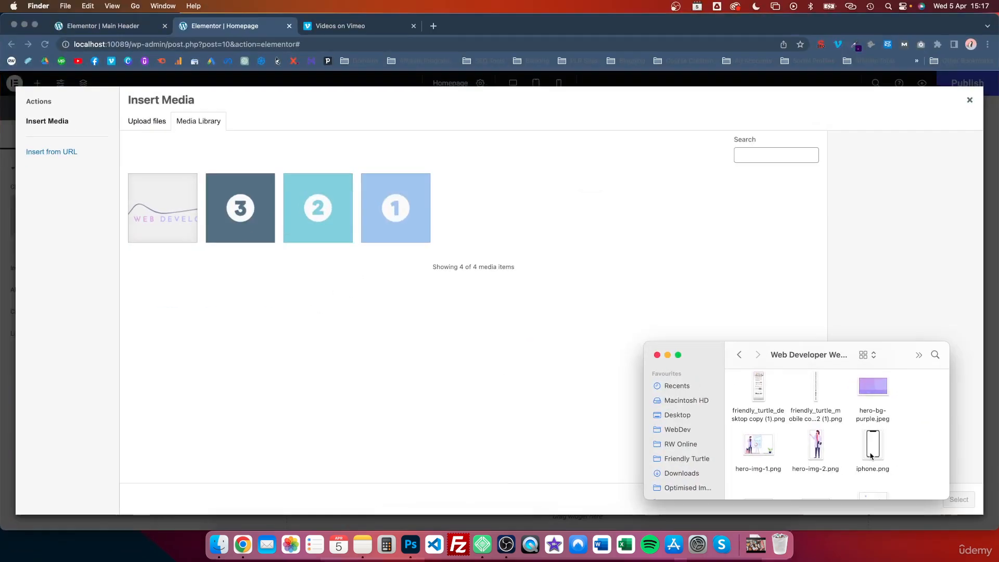
{"action": "left_click", "coordinate": [759, 445]}
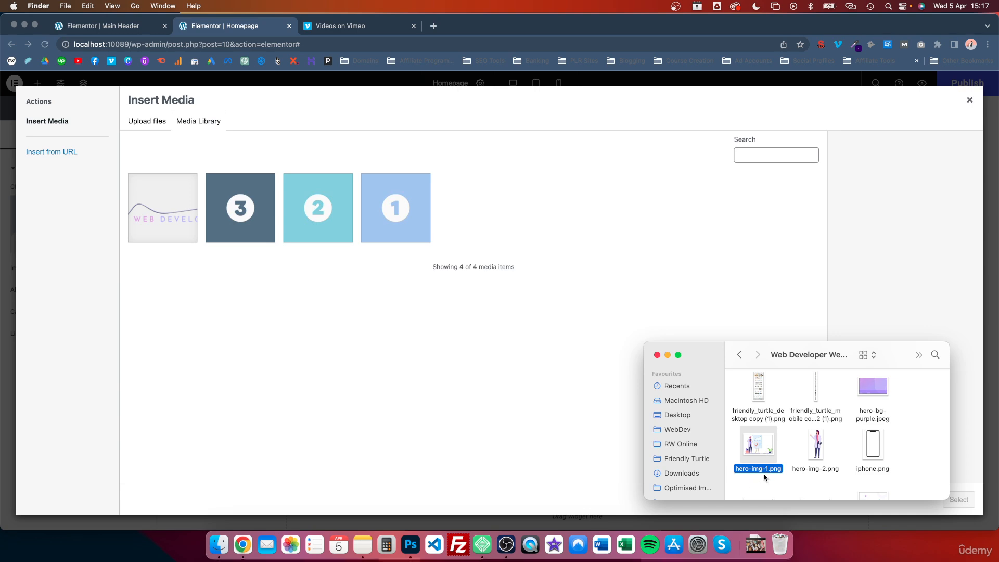
{"action": "left_click", "coordinate": [817, 449], "text": "super"}
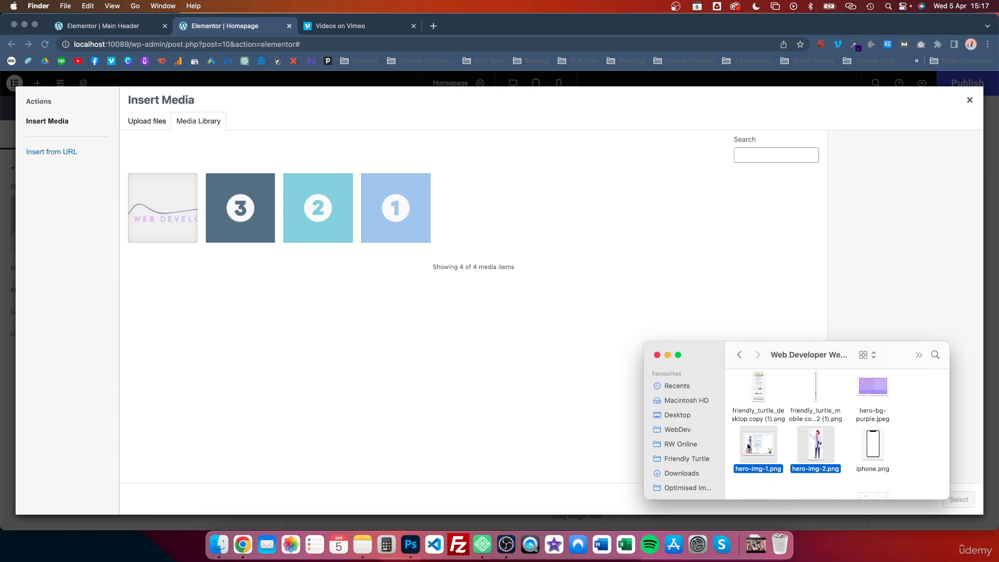
{"action": "left_click_drag", "start_coordinate": [762, 450], "coordinate": [514, 321]}
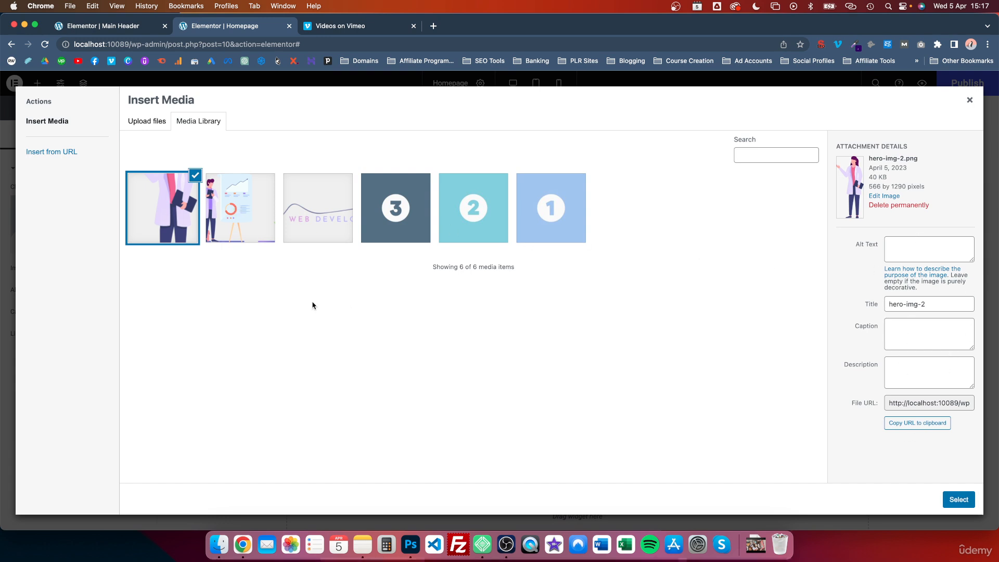
{"action": "left_click", "coordinate": [237, 232]}
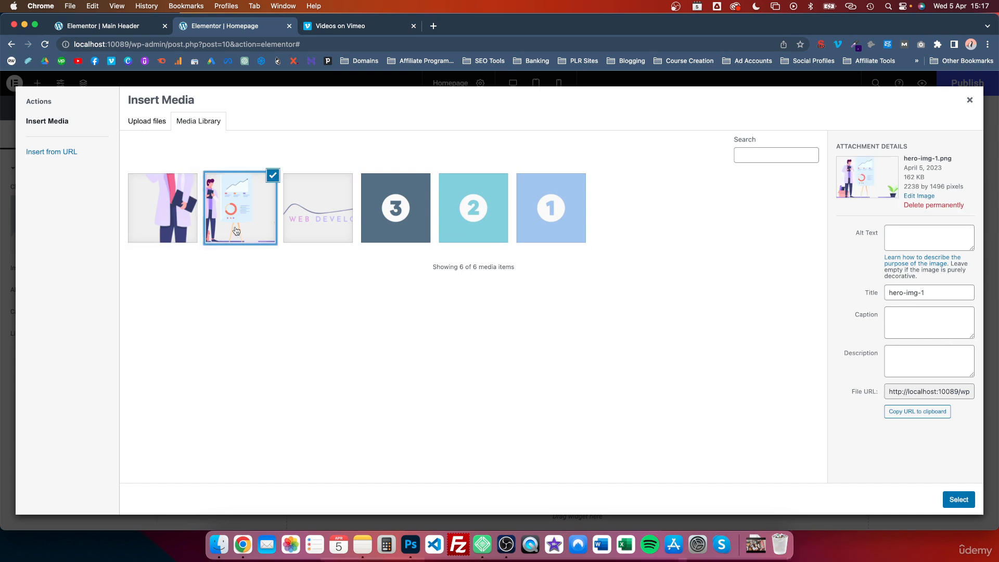
{"action": "left_click", "coordinate": [959, 500]}
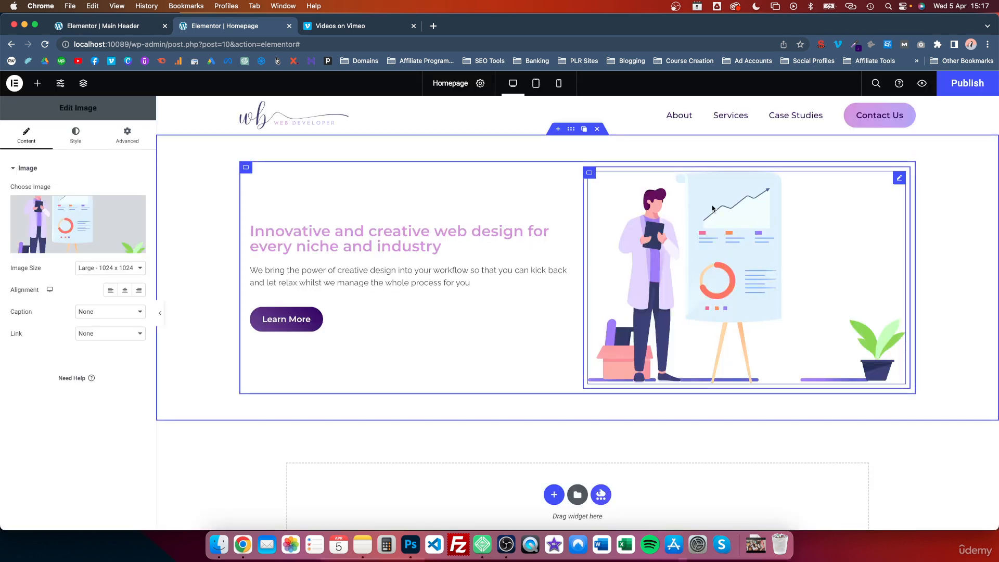
Step: Switch the hero image's width unit to pixels and set the width to 400 px
{"action": "left_click", "coordinate": [85, 136]}
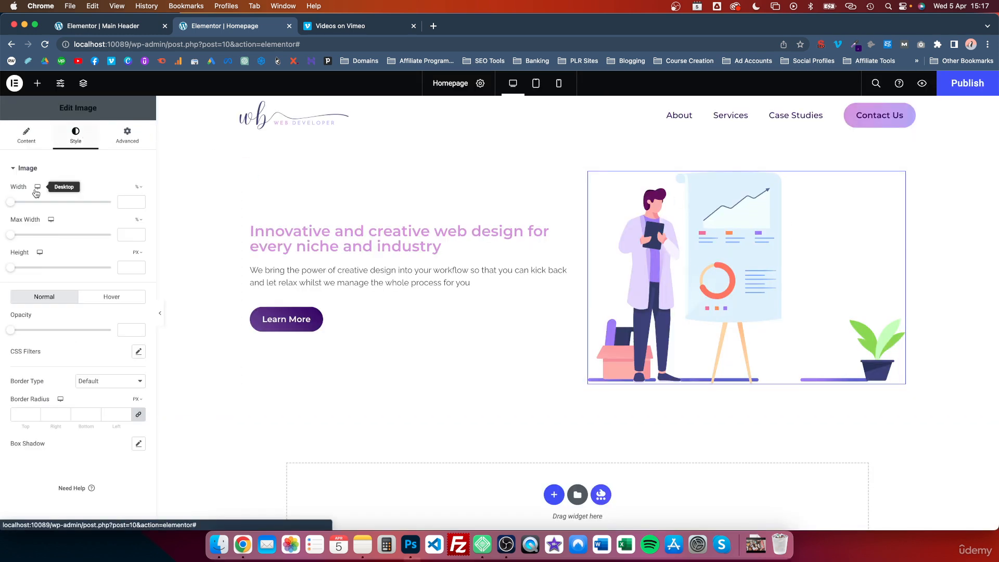
{"action": "left_click", "coordinate": [139, 188]}
{"action": "left_click", "coordinate": [137, 200]}
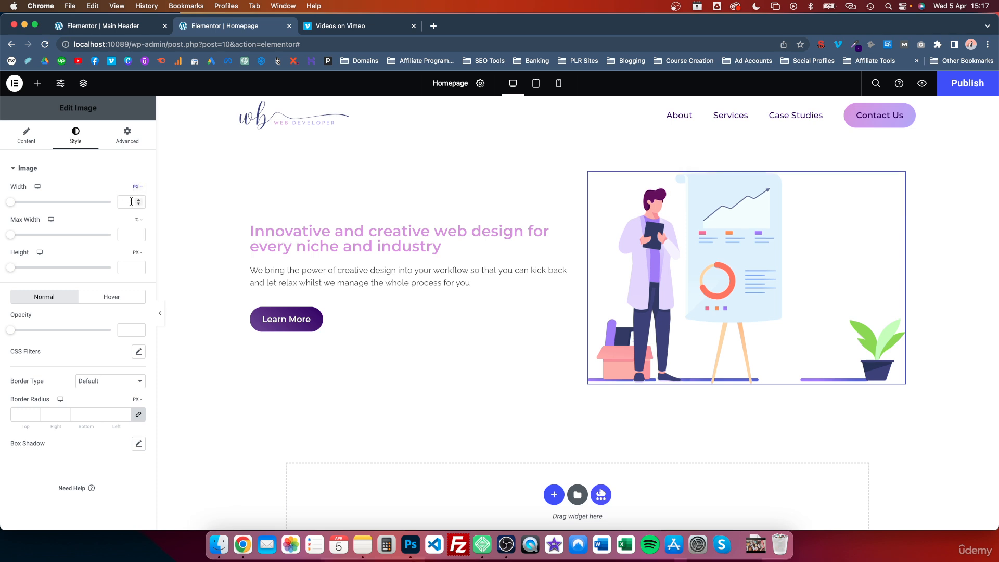
{"action": "left_click", "coordinate": [118, 198]}
{"action": "type", "text": "200"}
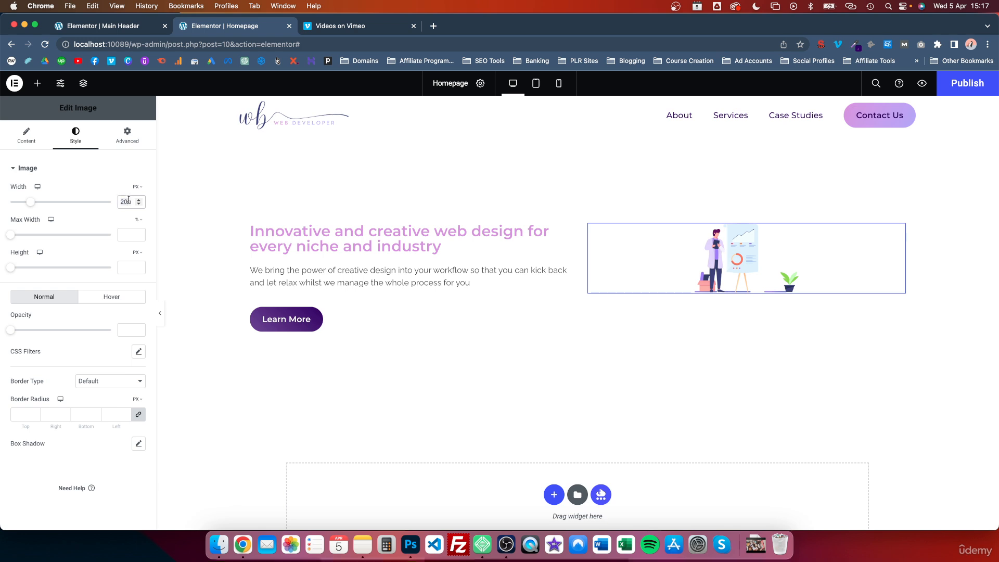
{"action": "key", "text": "BackSpace"}
{"action": "key", "text": "BackSpace"}
{"action": "key", "text": "BackSpace"}
{"action": "type", "text": "400"}
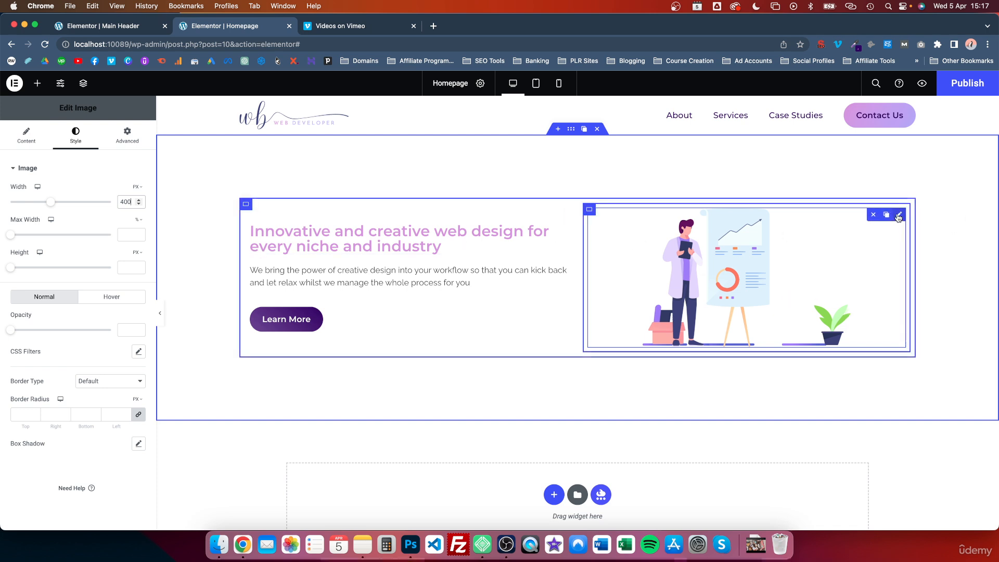
Step: Duplicate the hero image widget and replace the copy's picture with hero-img-2.png
{"action": "left_click", "coordinate": [886, 215]}
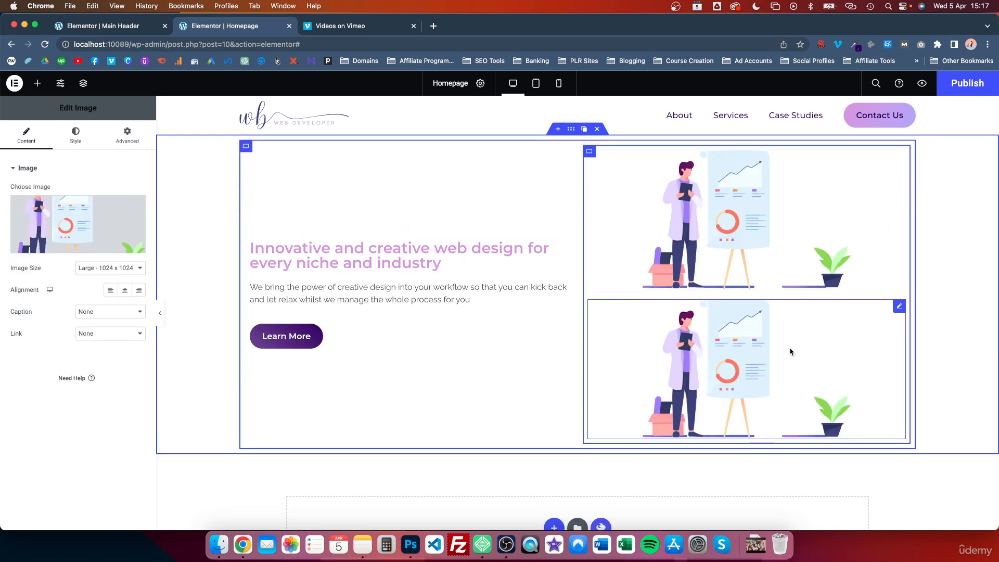
{"action": "left_click", "coordinate": [83, 227]}
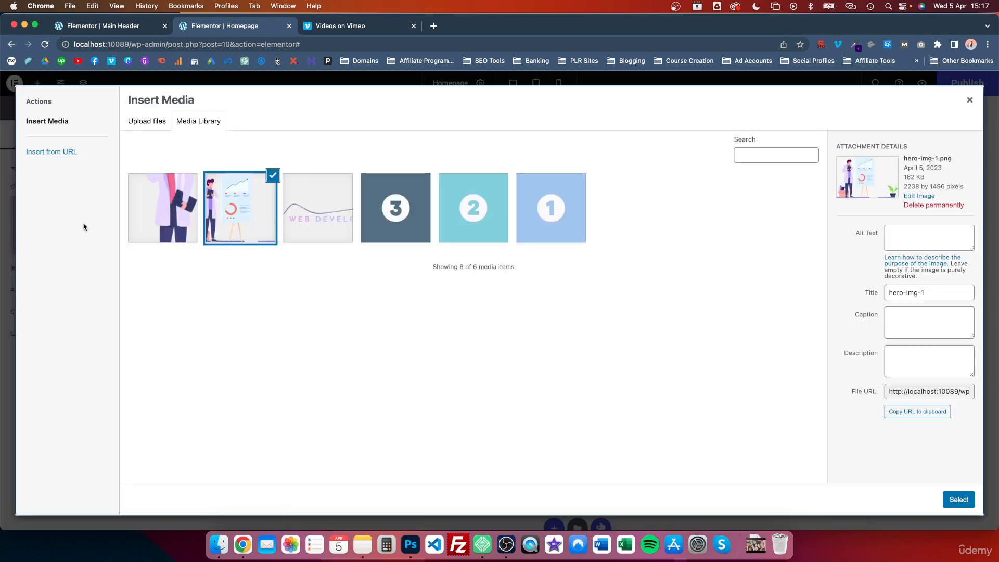
{"action": "left_click", "coordinate": [157, 224]}
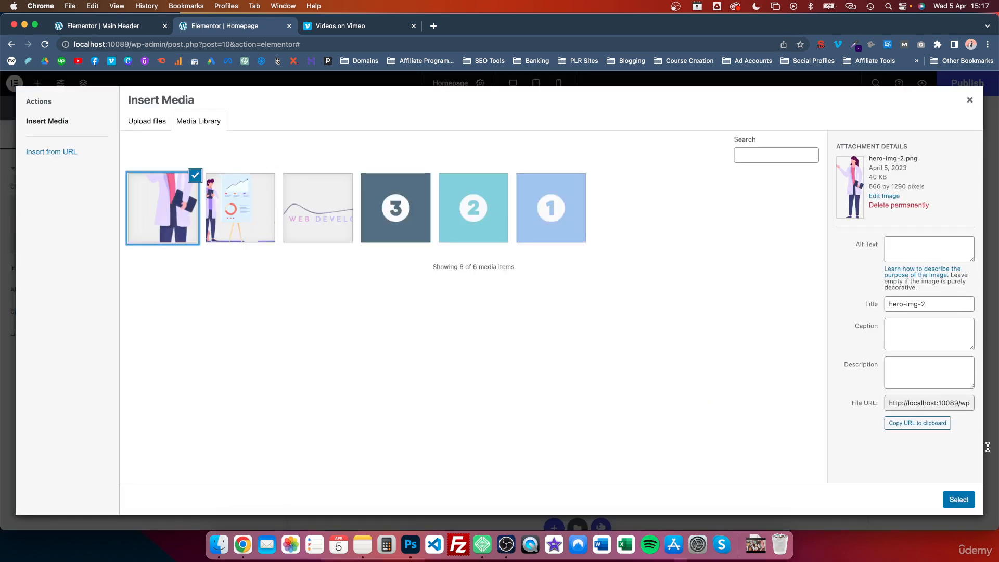
{"action": "left_click", "coordinate": [959, 500]}
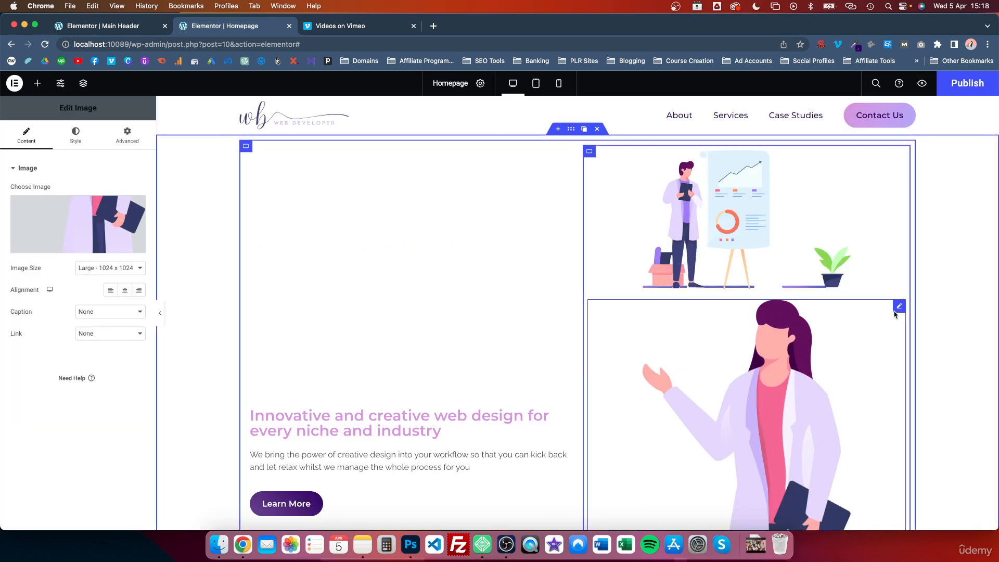
Step: Reduce the hero-img-2 image's width to 105 px and set its position to Absolute
{"action": "left_click", "coordinate": [92, 146]}
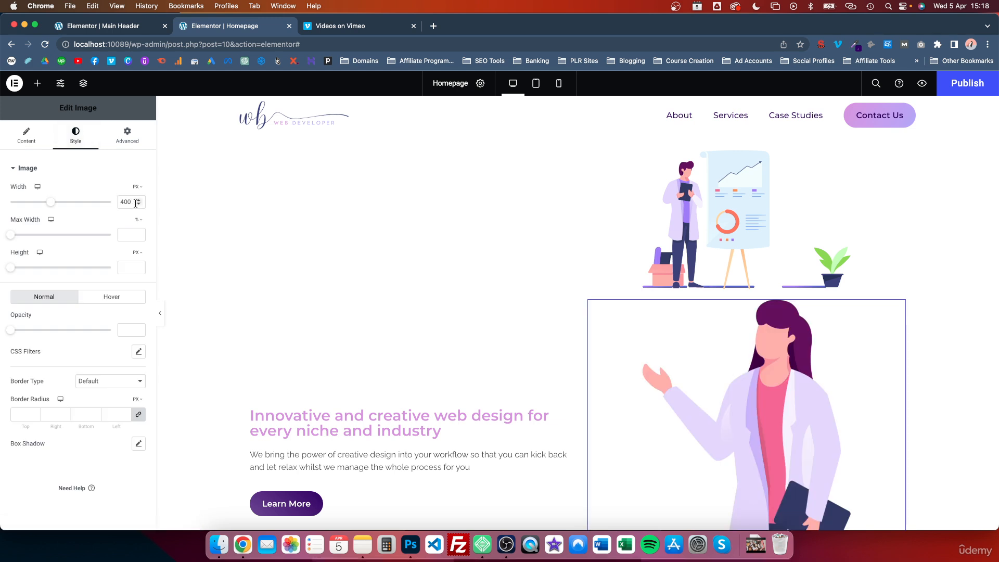
{"action": "left_click_drag", "start_coordinate": [51, 202], "coordinate": [21, 201]}
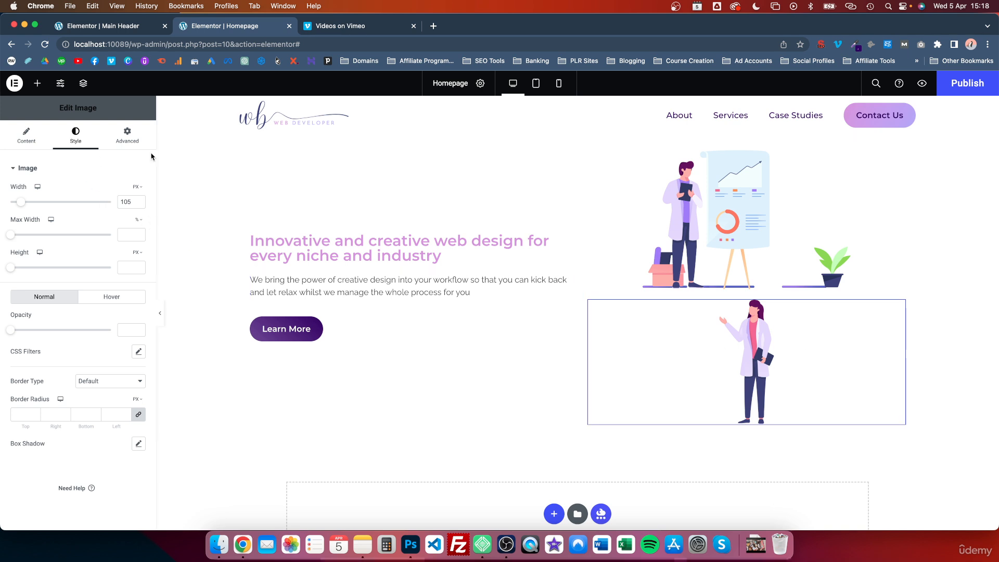
{"action": "left_click", "coordinate": [128, 136]}
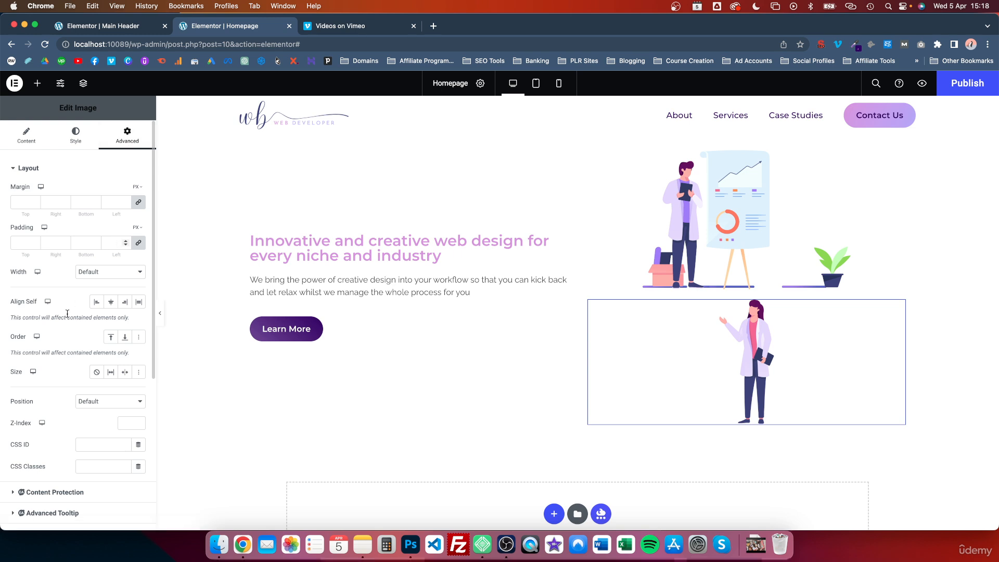
{"action": "scroll", "coordinate": [70, 418], "scroll_direction": "down", "scroll_amount": 2}
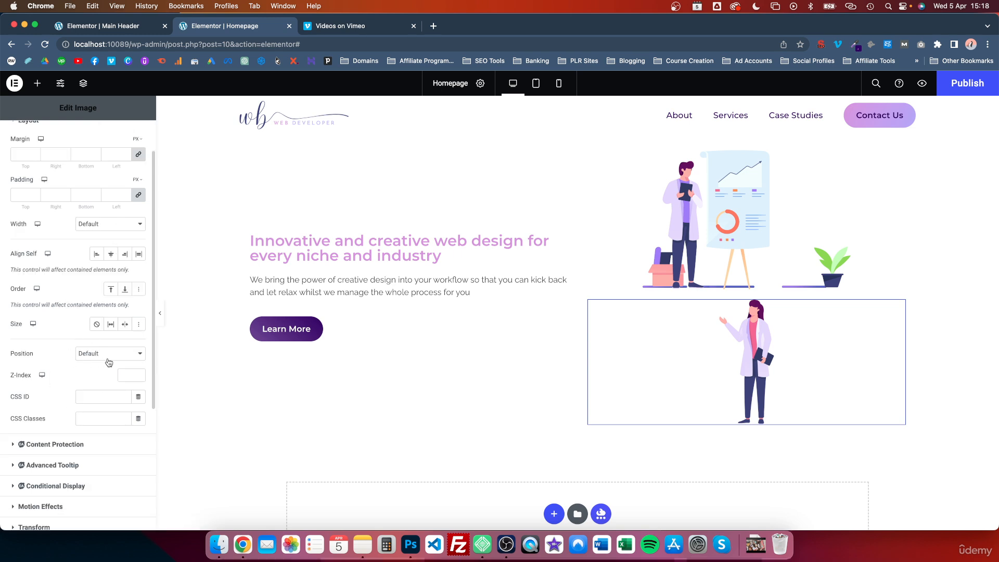
{"action": "left_click", "coordinate": [139, 353]}
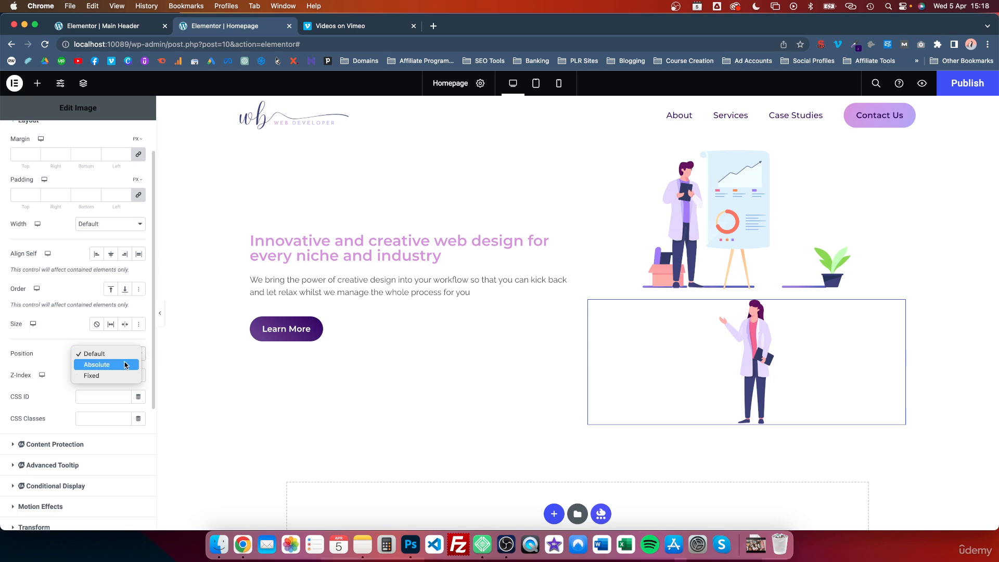
{"action": "left_click", "coordinate": [123, 365]}
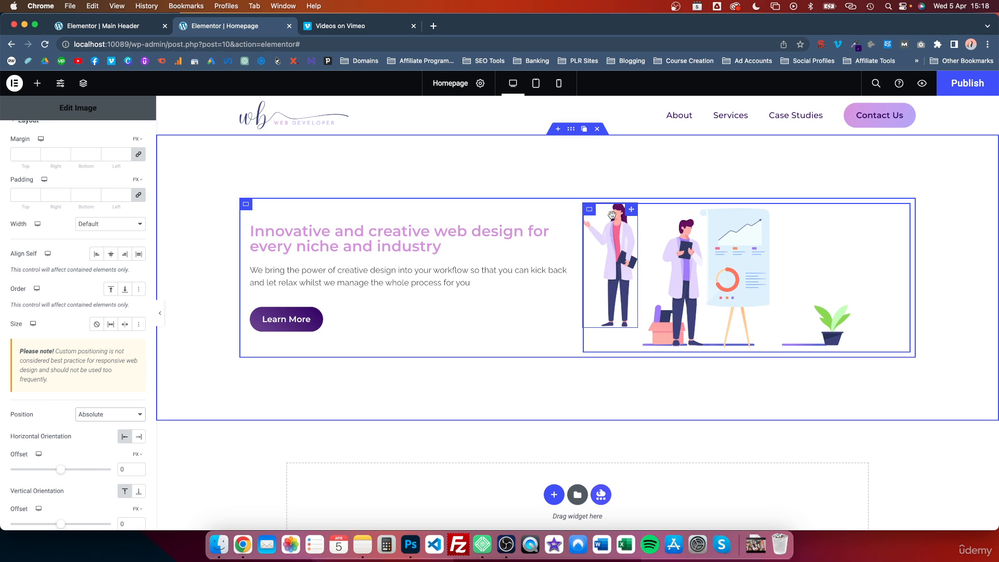
Step: Set the absolutely positioned hero-img-2 image's horizontal offset to 331 px and its vertical offset to 36 px
{"action": "scroll", "coordinate": [58, 419], "scroll_direction": "down", "scroll_amount": 2}
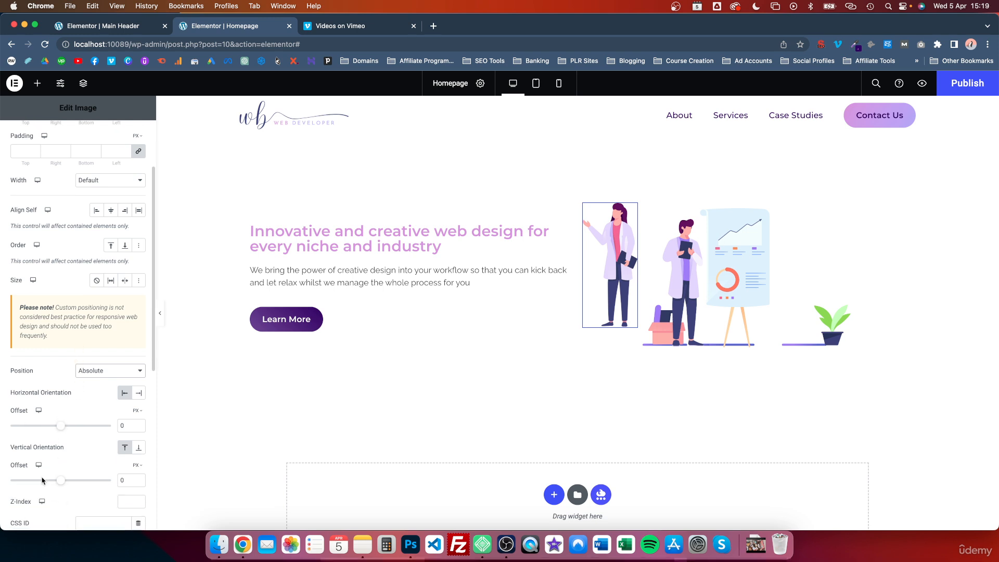
{"action": "mouse_move", "coordinate": [60, 425]}
{"action": "left_mouse_down"}
{"action": "mouse_move", "coordinate": [88, 427]}
{"action": "mouse_move", "coordinate": [76, 427]}
{"action": "left_mouse_up"}
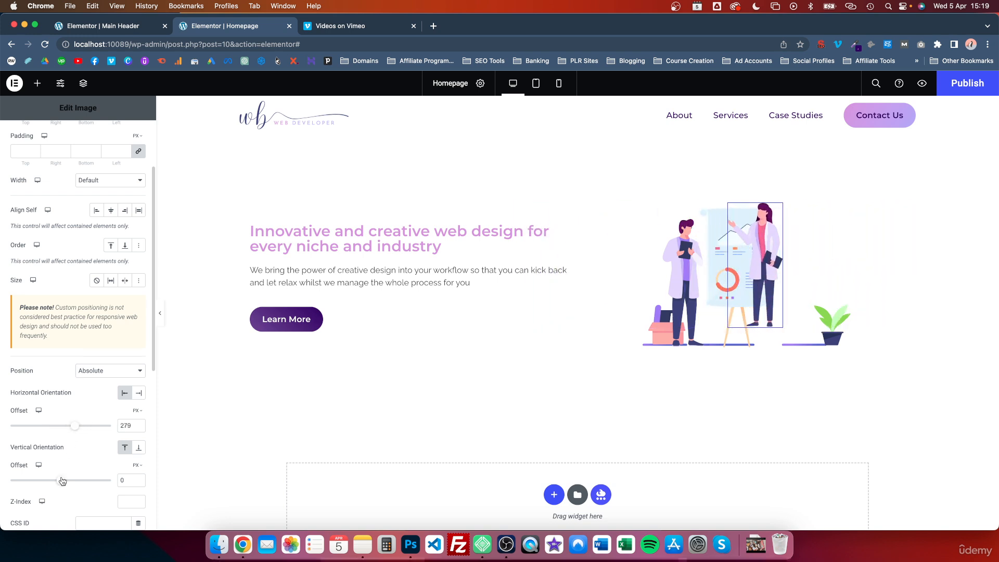
{"action": "left_click_drag", "start_coordinate": [62, 481], "coordinate": [63, 482]}
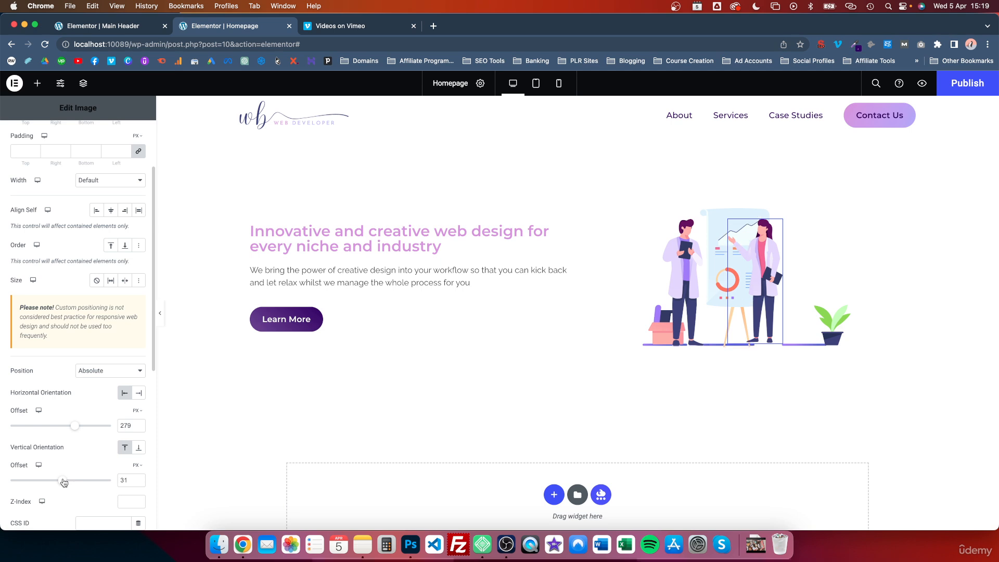
{"action": "left_click", "coordinate": [138, 483]}
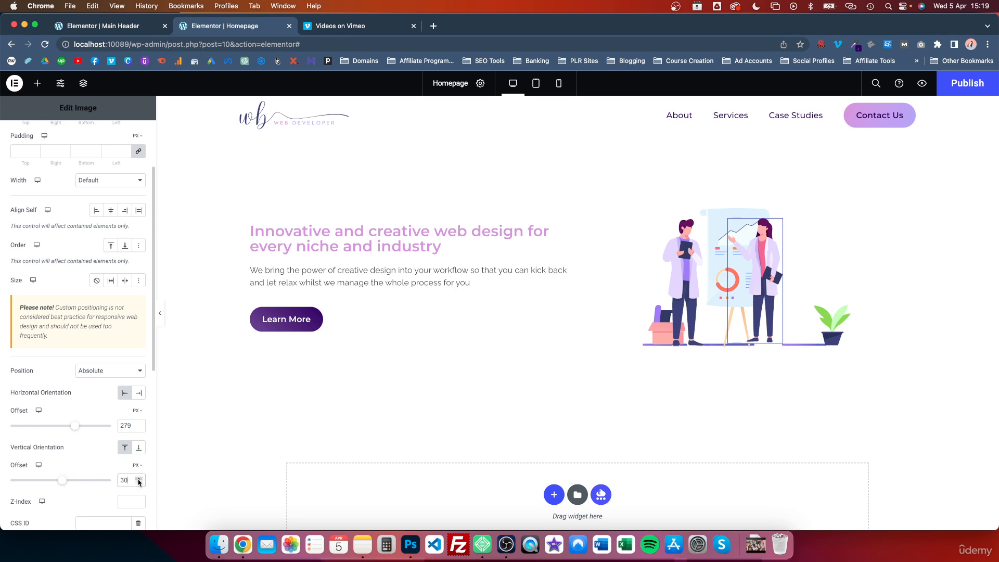
{"action": "left_click", "coordinate": [138, 479]}
{"action": "left_click", "coordinate": [138, 479]}
{"action": "left_click", "coordinate": [138, 479]}
{"action": "left_click", "coordinate": [138, 479]}
{"action": "left_click", "coordinate": [138, 479]}
{"action": "left_click", "coordinate": [138, 479]}
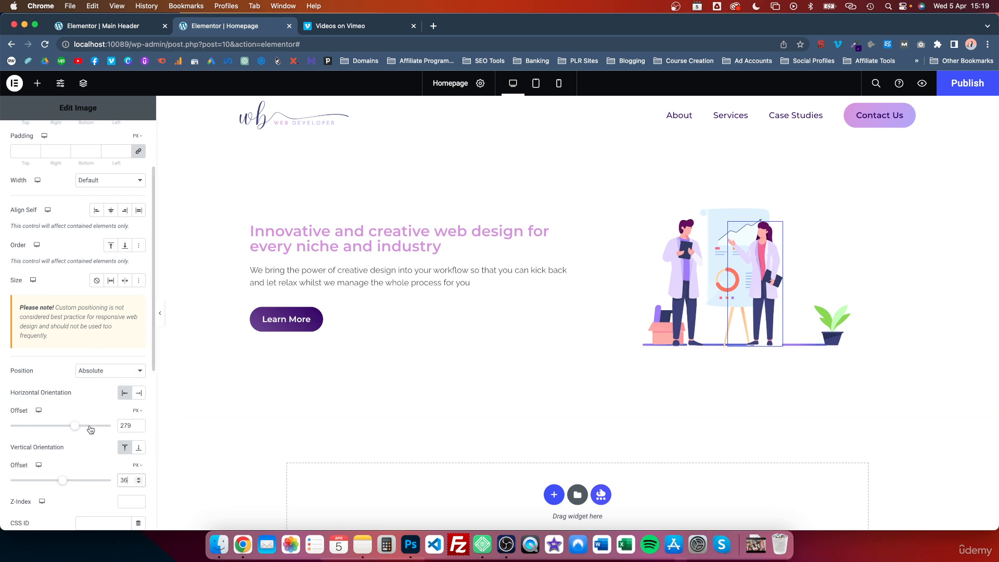
{"action": "left_click_drag", "start_coordinate": [77, 431], "coordinate": [80, 434]}
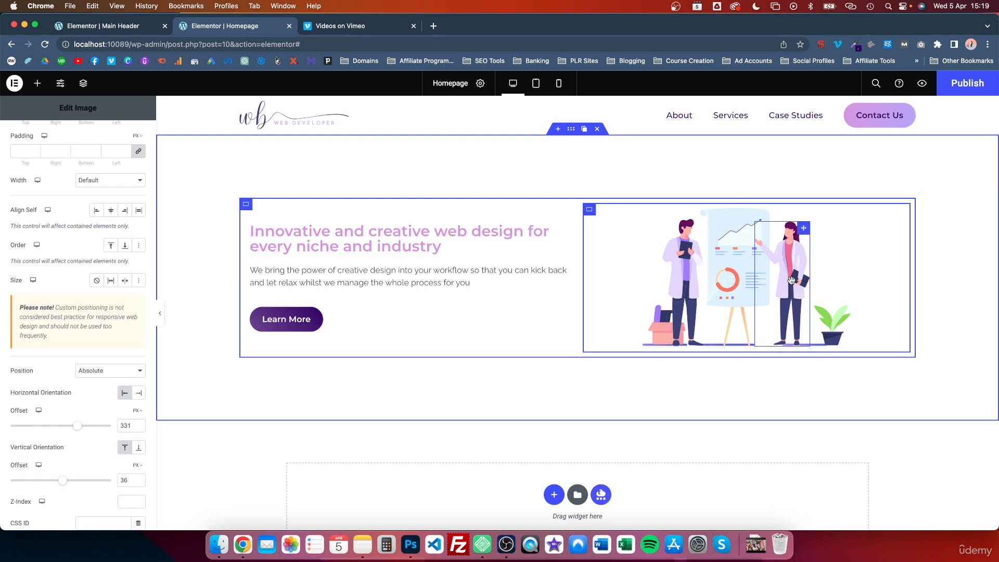
Step: Turn on scrolling effects for the hero-img-2 image and add a horizontal scroll effect with direction To Left
{"action": "scroll", "coordinate": [122, 203], "scroll_direction": "up", "scroll_amount": 3}
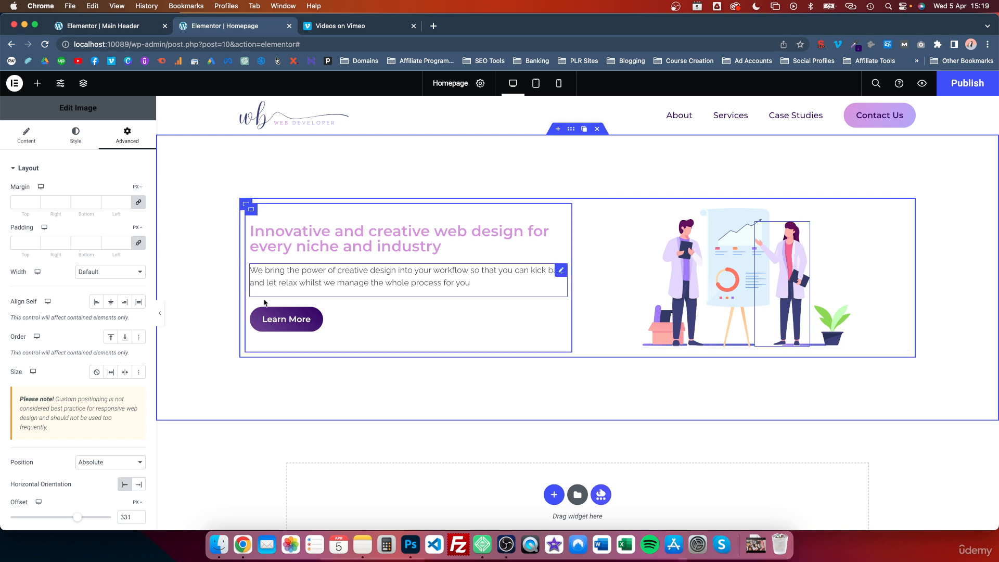
{"action": "scroll", "coordinate": [82, 337], "scroll_direction": "down", "scroll_amount": 6}
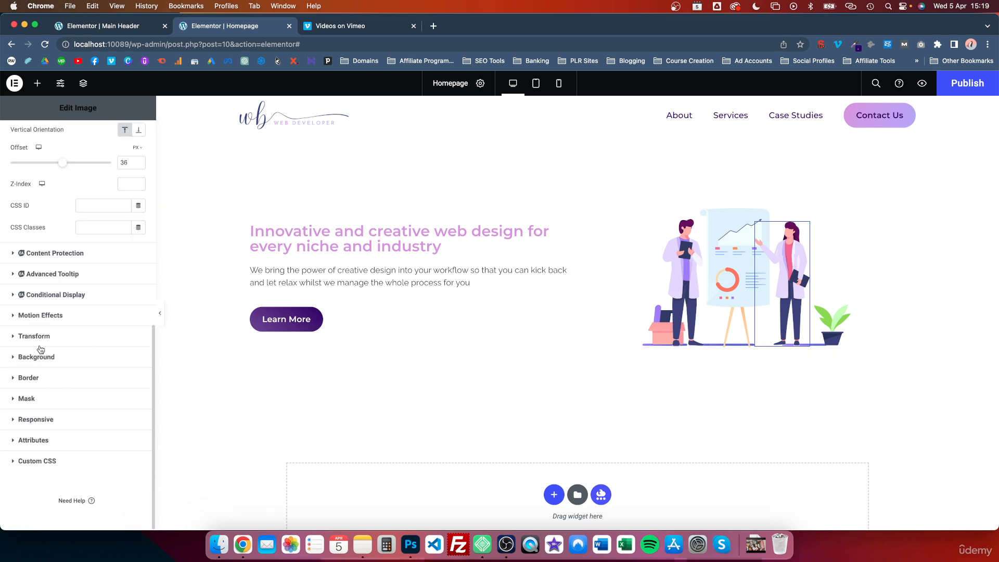
{"action": "left_click", "coordinate": [39, 317]}
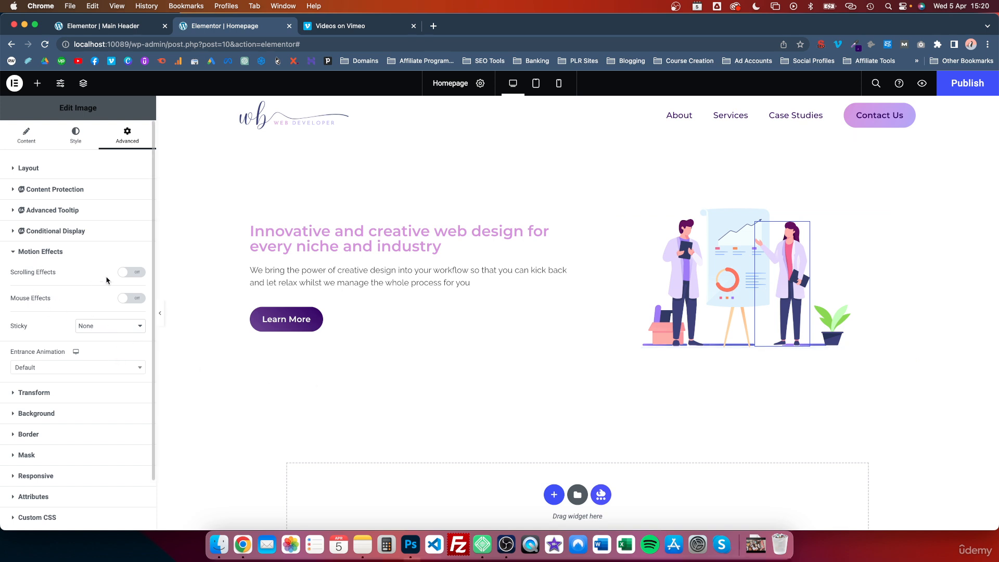
{"action": "left_click", "coordinate": [131, 273]}
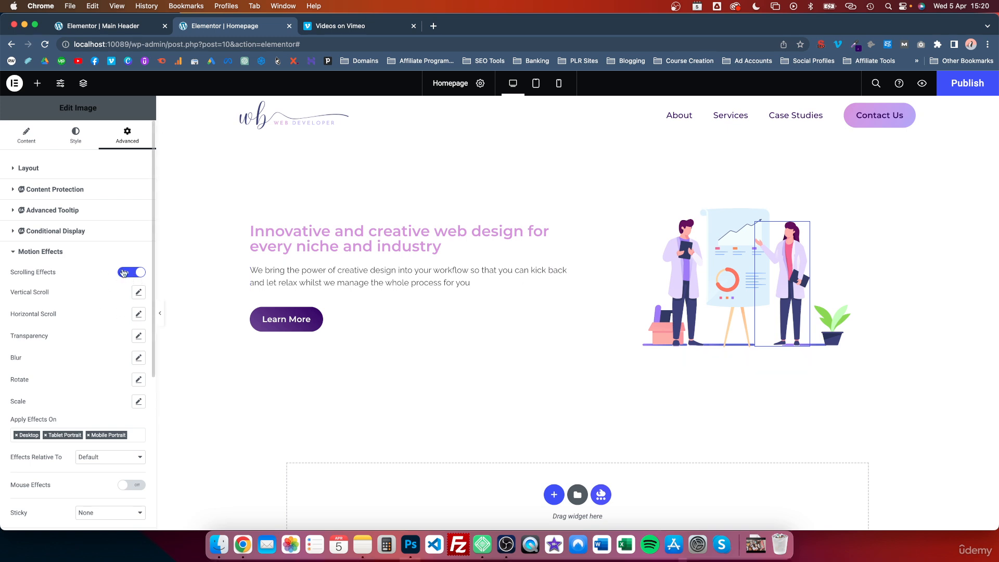
{"action": "left_click", "coordinate": [139, 314]}
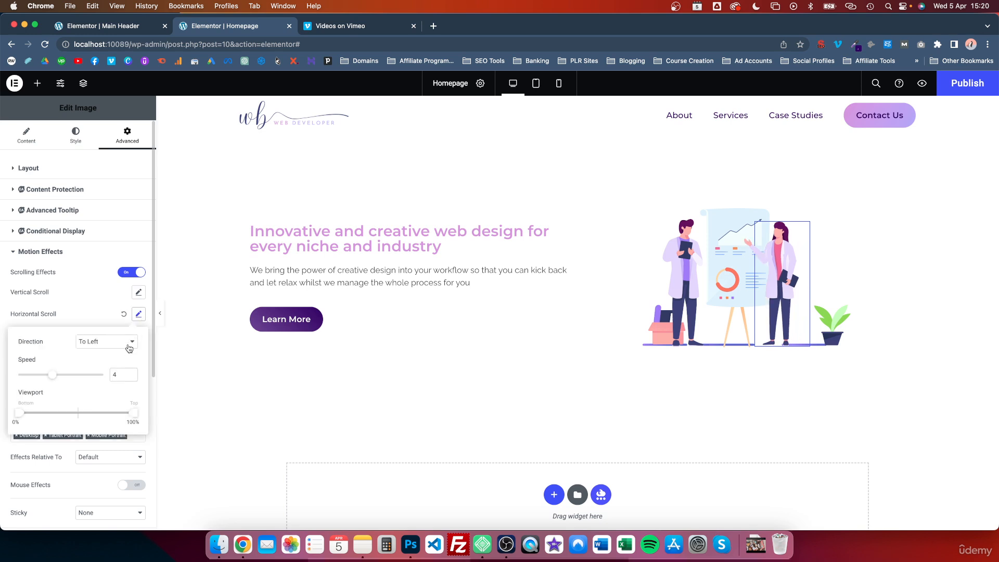
Step: Preview the image's horizontal scroll movement on the page and reduce the effect's speed to 1.3
{"action": "scroll", "coordinate": [349, 325], "scroll_direction": "down", "scroll_amount": 4}
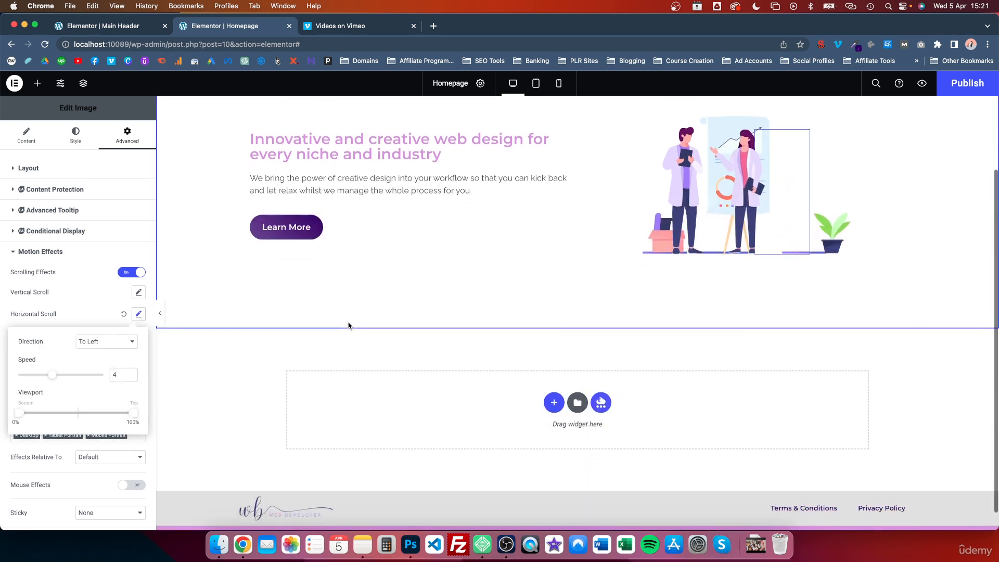
{"action": "scroll", "coordinate": [349, 325], "scroll_direction": "up", "scroll_amount": 4}
{"action": "scroll", "coordinate": [349, 325], "scroll_direction": "down", "scroll_amount": 3}
{"action": "scroll", "coordinate": [349, 325], "scroll_direction": "up", "scroll_amount": 3}
{"action": "scroll", "coordinate": [348, 324], "scroll_direction": "down", "scroll_amount": 2}
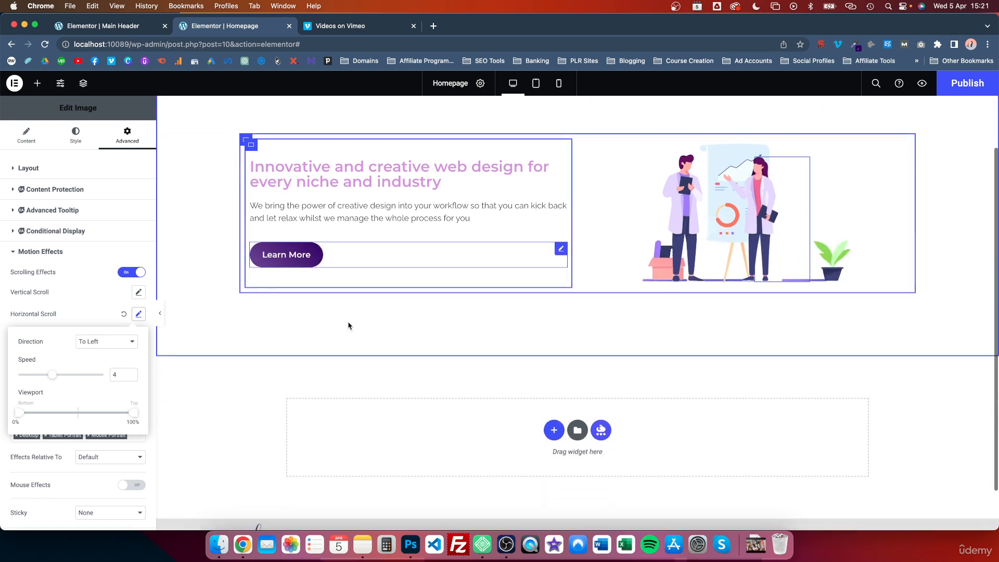
{"action": "scroll", "coordinate": [347, 324], "scroll_direction": "up", "scroll_amount": 2}
{"action": "left_click", "coordinate": [131, 377]}
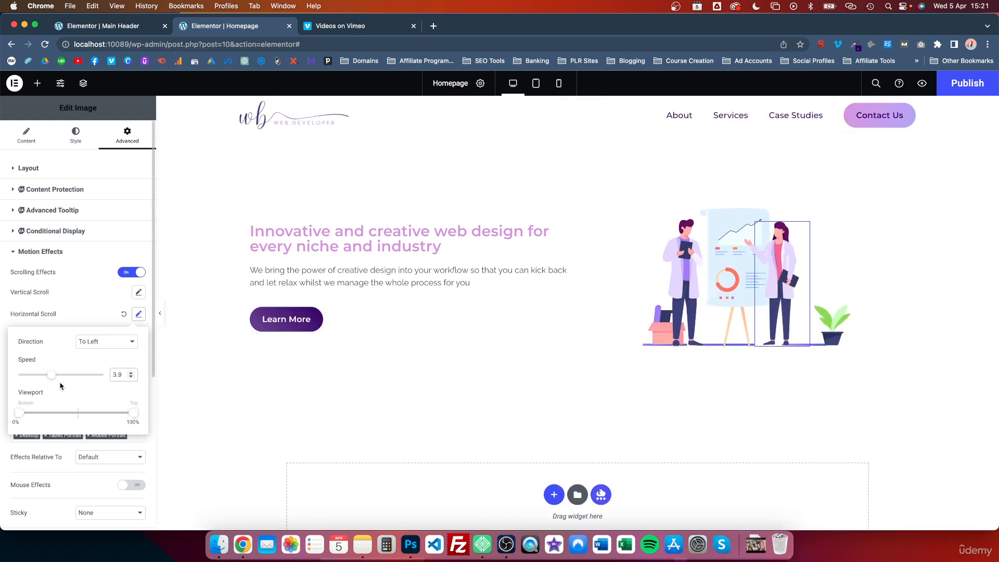
{"action": "left_click_drag", "start_coordinate": [51, 381], "coordinate": [29, 381]}
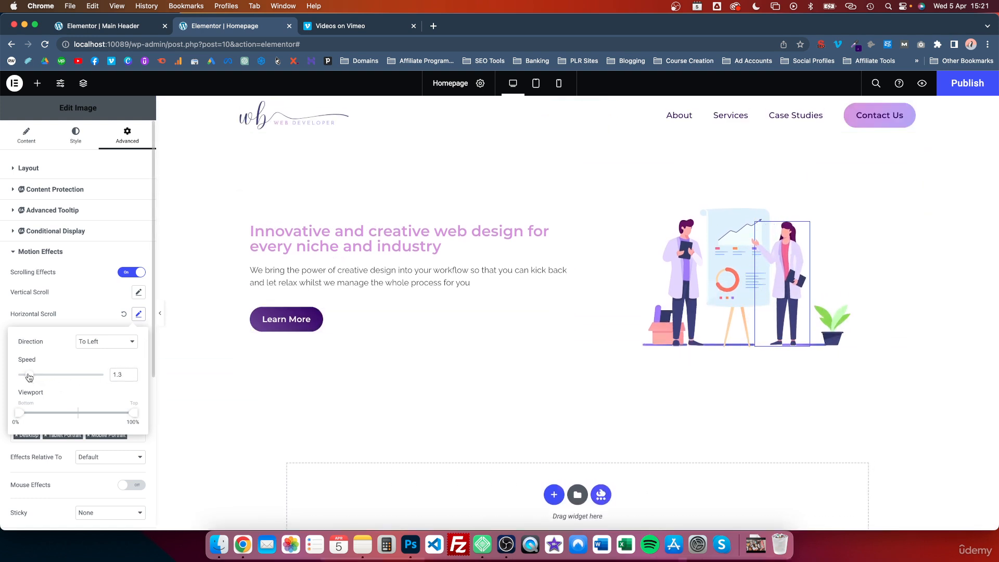
Step: Examine how the second illustration moves horizontally while the page scrolls back and forth at the slower speed
{"action": "scroll", "coordinate": [535, 296], "scroll_direction": "down", "scroll_amount": 2}
{"action": "scroll", "coordinate": [535, 295], "scroll_direction": "up", "scroll_amount": 2}
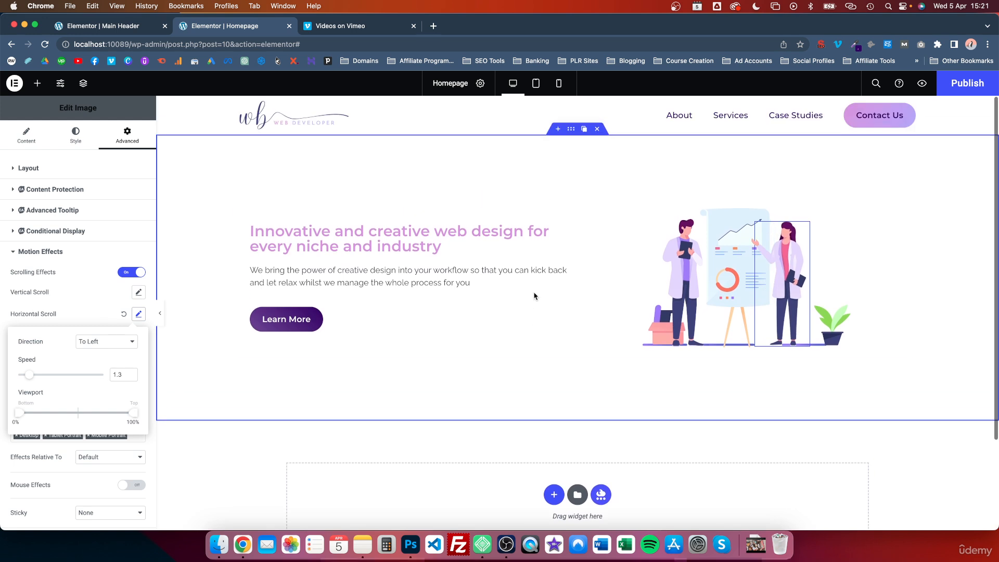
{"action": "scroll", "coordinate": [534, 296], "scroll_direction": "down", "scroll_amount": 2}
{"action": "scroll", "coordinate": [534, 296], "scroll_direction": "up", "scroll_amount": 2}
{"action": "scroll", "coordinate": [535, 295], "scroll_direction": "down", "scroll_amount": 2}
{"action": "scroll", "coordinate": [535, 296], "scroll_direction": "up", "scroll_amount": 2}
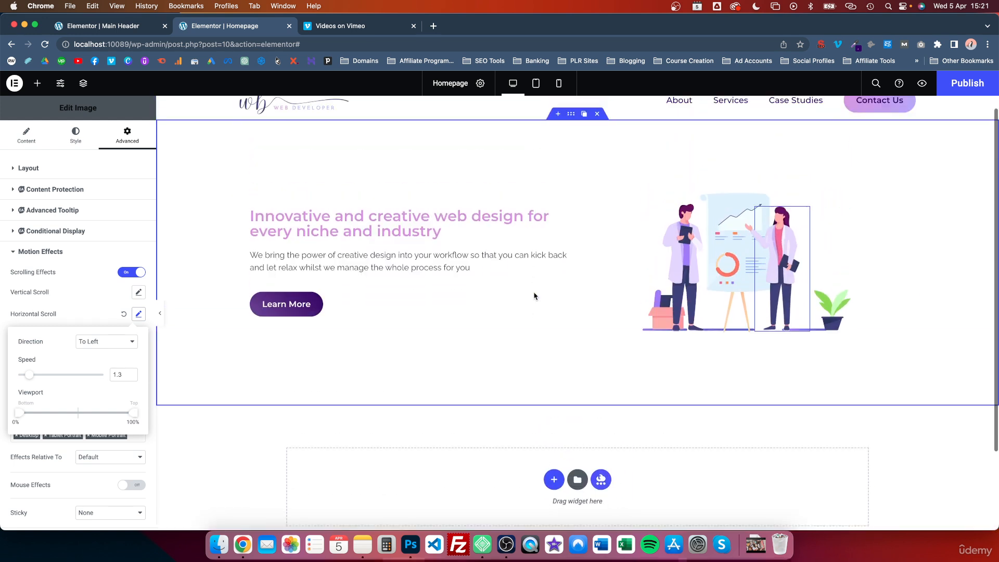
{"action": "scroll", "coordinate": [535, 296], "scroll_direction": "down", "scroll_amount": 2}
{"action": "scroll", "coordinate": [535, 296], "scroll_direction": "up", "scroll_amount": 2}
{"action": "scroll", "coordinate": [535, 296], "scroll_direction": "down", "scroll_amount": 2}
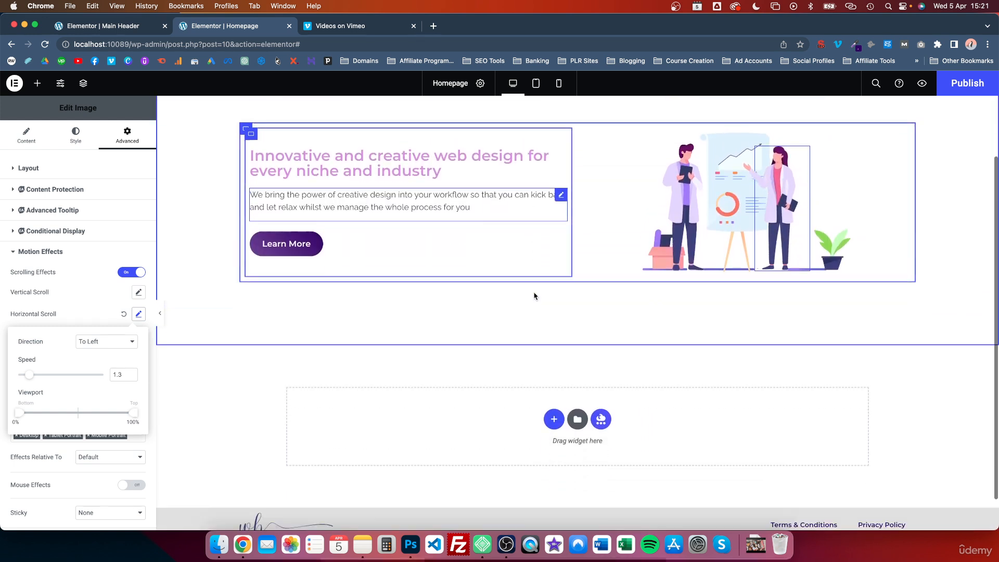
{"action": "scroll", "coordinate": [534, 295], "scroll_direction": "up", "scroll_amount": 2}
{"action": "scroll", "coordinate": [533, 293], "scroll_direction": "down", "scroll_amount": 2}
{"action": "scroll", "coordinate": [533, 295], "scroll_direction": "up", "scroll_amount": 2}
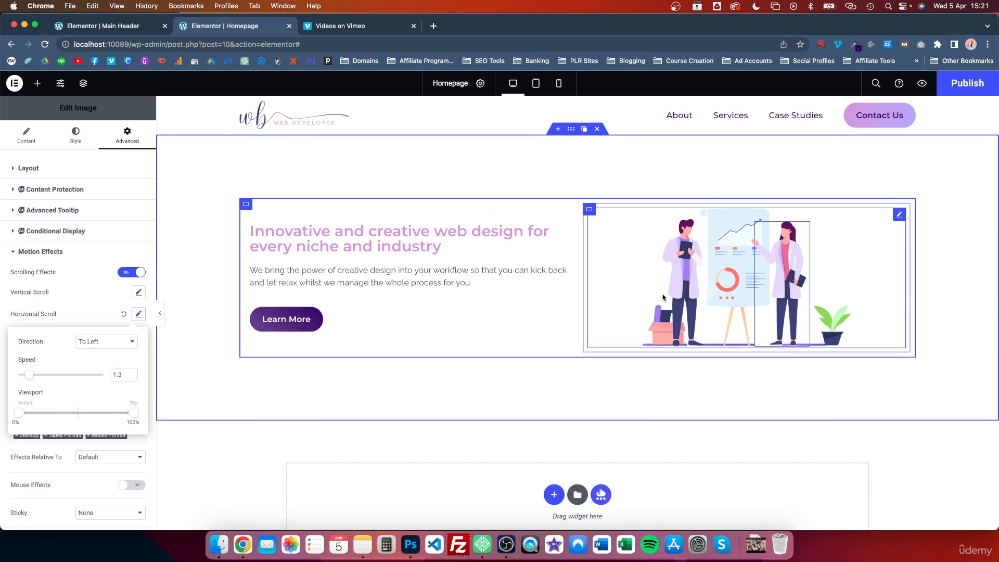
Step: Give the outer hero container a gradient background from the global Primary color to the global Secondary color
{"action": "left_click", "coordinate": [571, 134]}
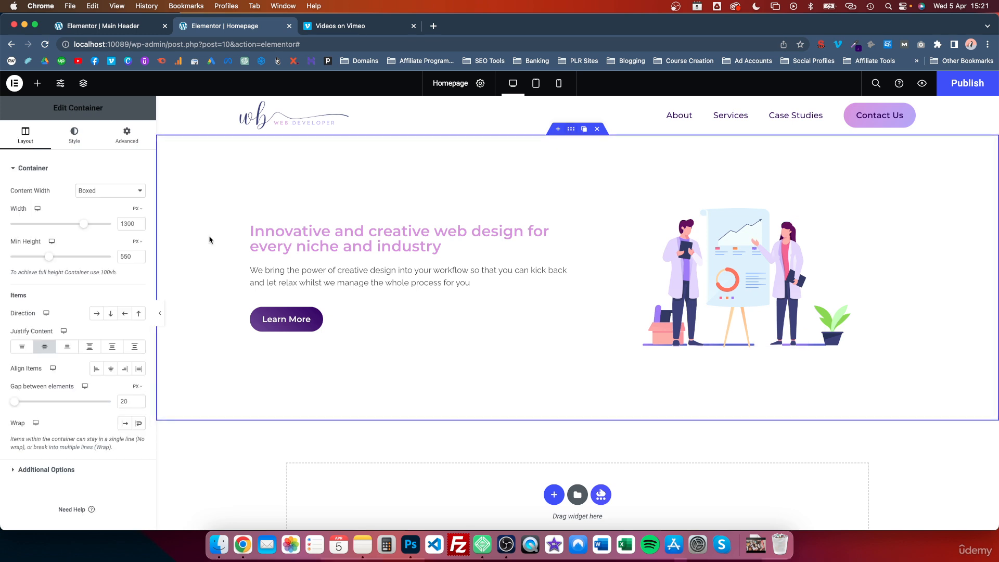
{"action": "left_click", "coordinate": [75, 135]}
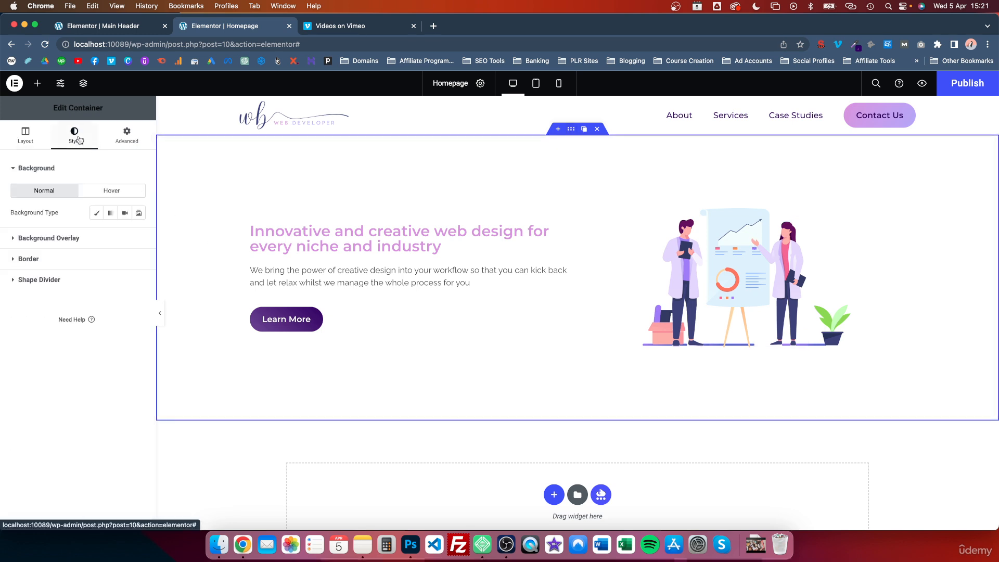
{"action": "left_click", "coordinate": [109, 214]}
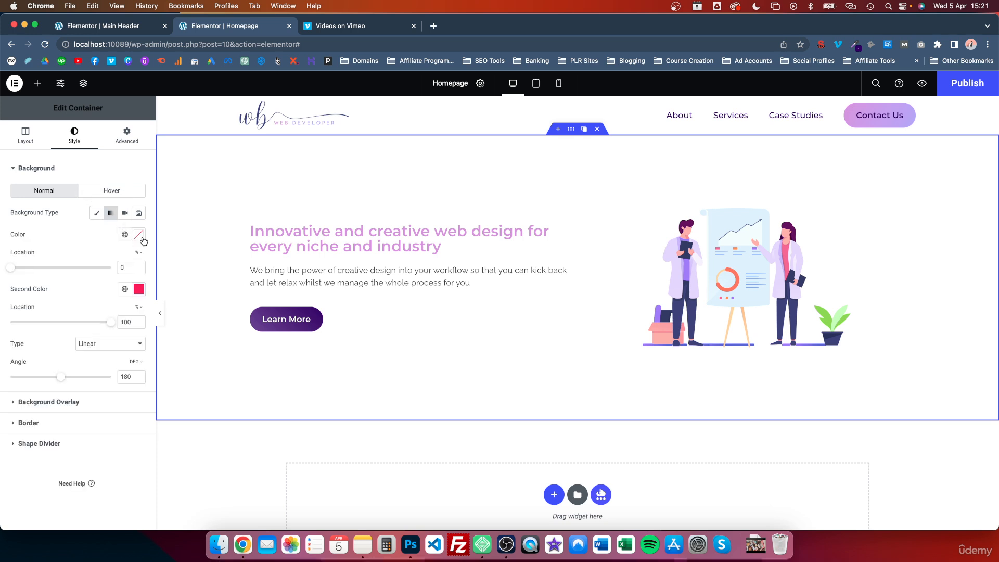
{"action": "left_click", "coordinate": [125, 235]}
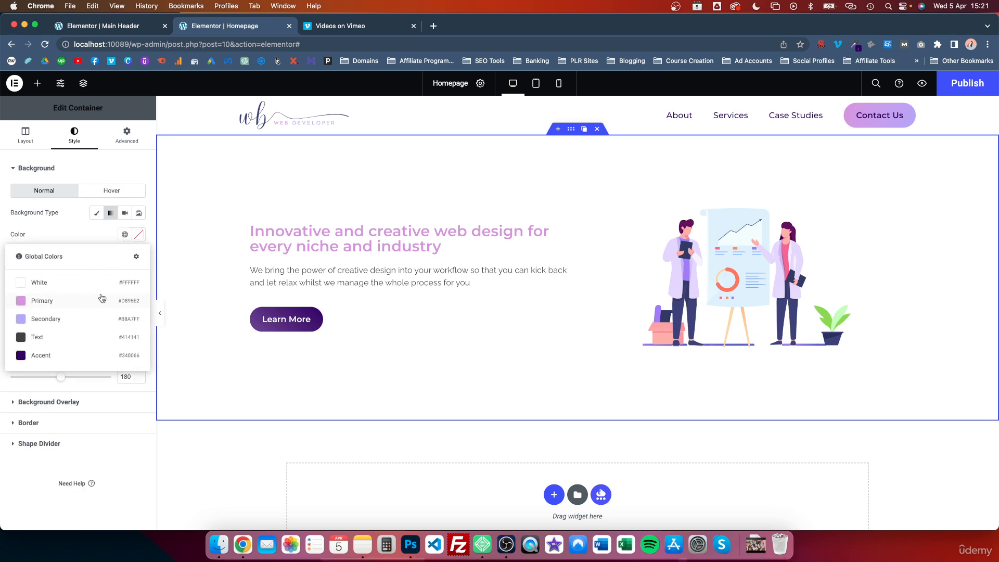
{"action": "left_click", "coordinate": [75, 302]}
{"action": "left_click", "coordinate": [125, 289]}
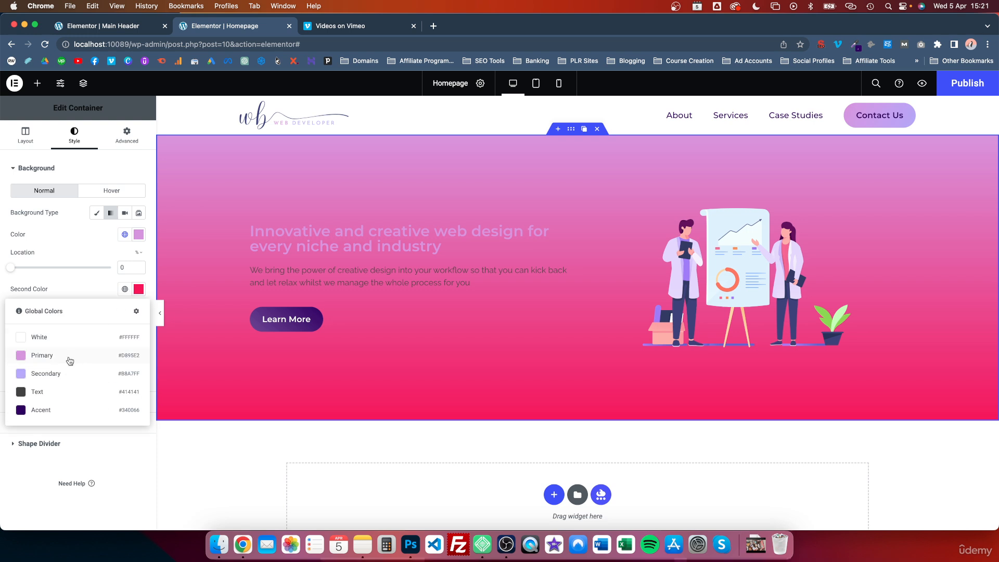
{"action": "left_click", "coordinate": [58, 372]}
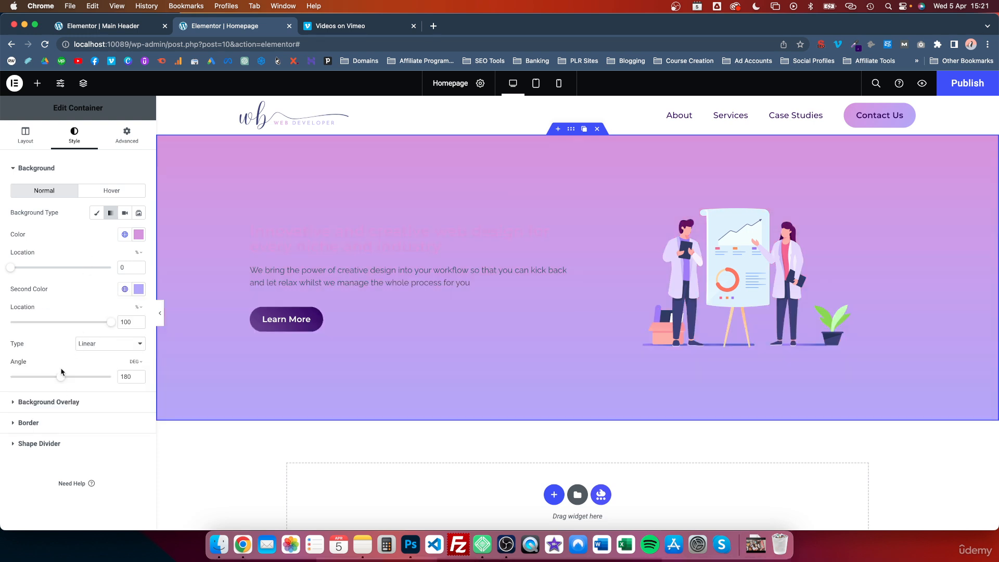
Step: Set the hero background gradient's angle to 338 degrees, trying the Radial type before returning to Linear
{"action": "left_click_drag", "start_coordinate": [61, 377], "coordinate": [102, 377]}
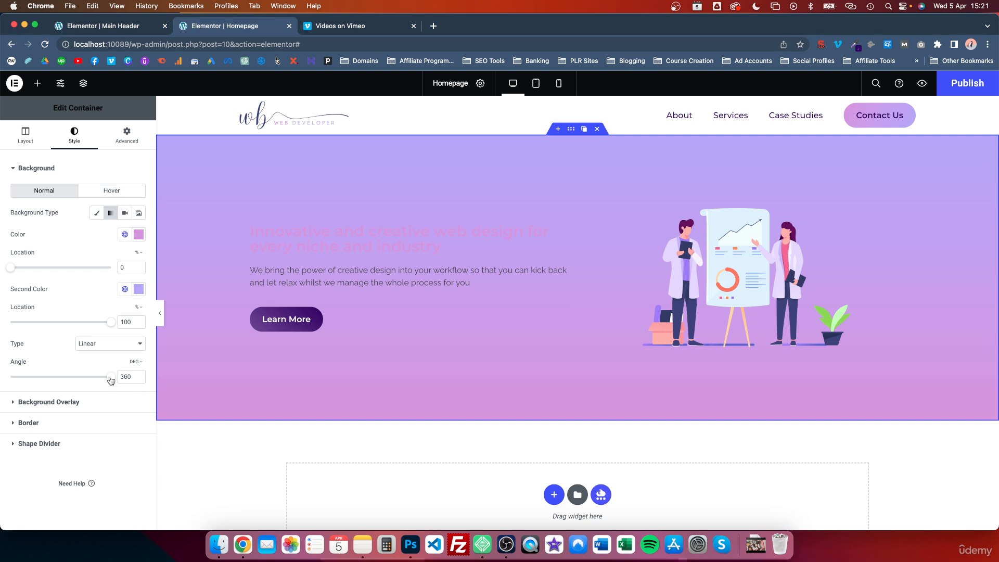
{"action": "left_click_drag", "start_coordinate": [107, 384], "coordinate": [105, 382]}
{"action": "left_click", "coordinate": [103, 347]}
{"action": "left_click", "coordinate": [101, 354]}
{"action": "left_click", "coordinate": [100, 346]}
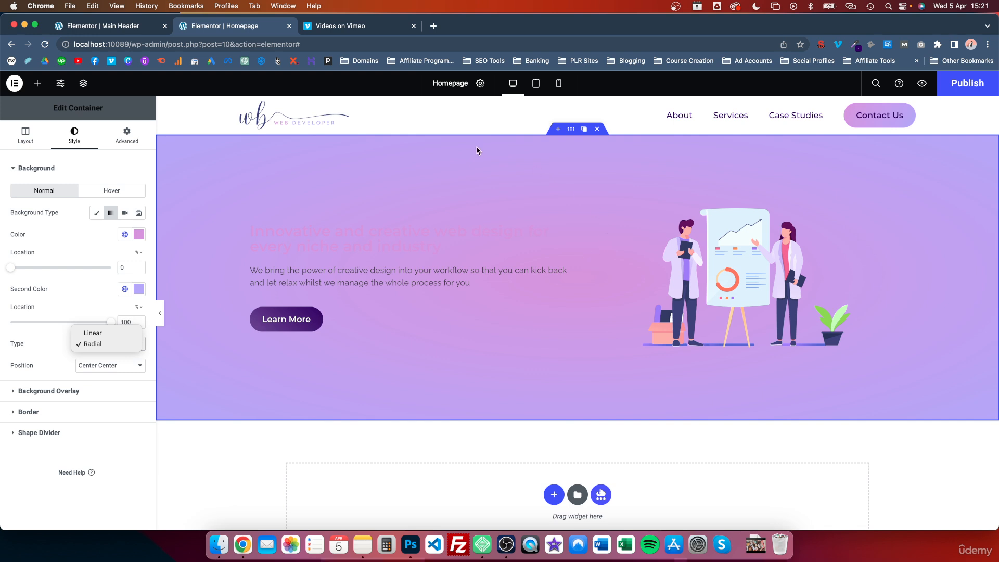
{"action": "left_click", "coordinate": [97, 334]}
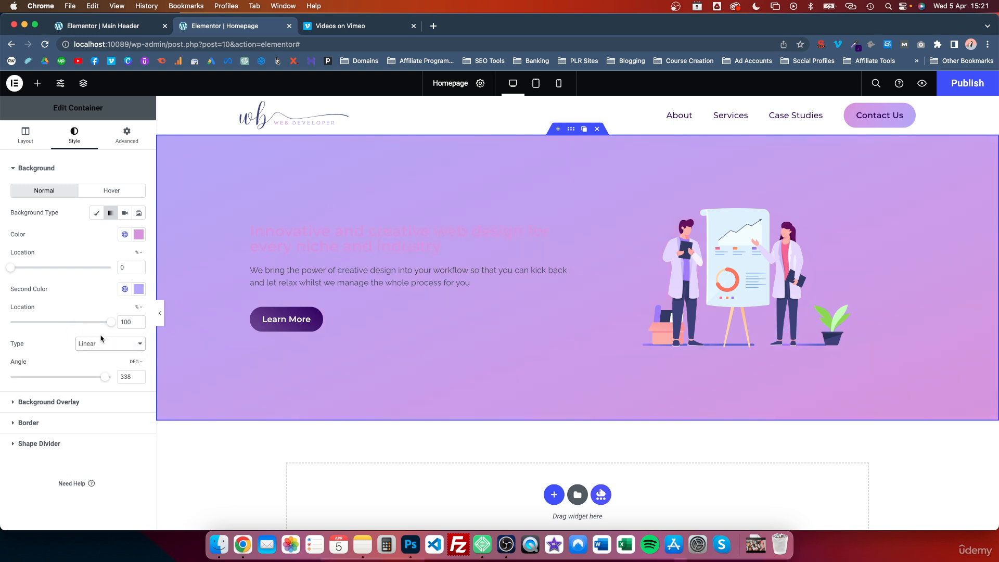
Step: Change the hero container's background type to Video and reload the Website Assets folder in Vimeo
{"action": "left_click", "coordinate": [125, 213]}
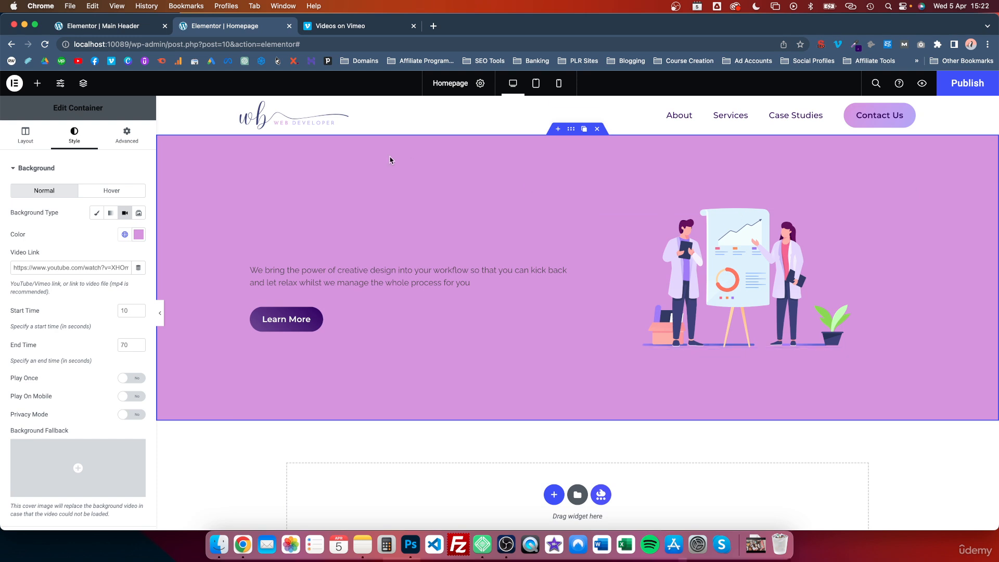
{"action": "left_click", "coordinate": [344, 29]}
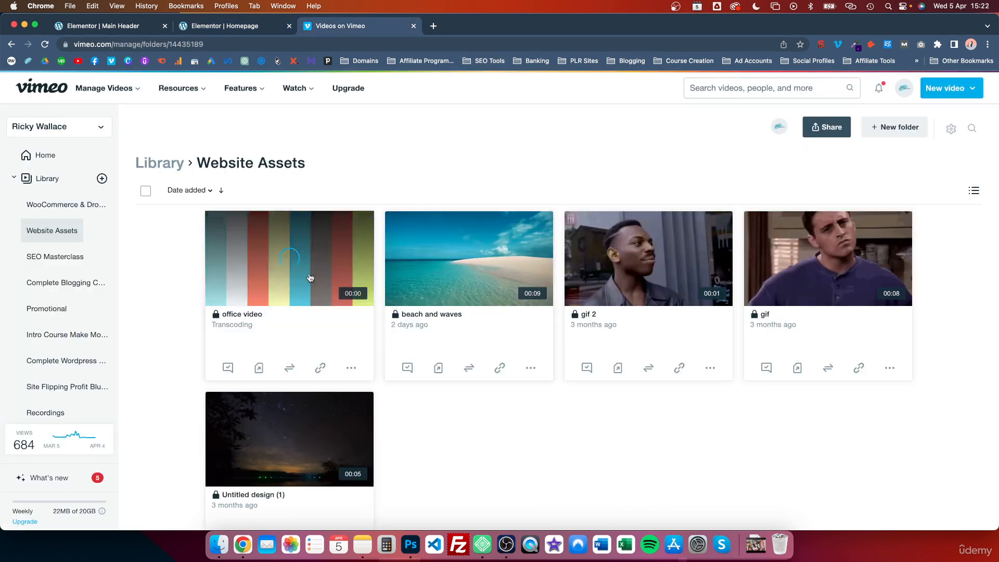
{"action": "left_click", "coordinate": [45, 44]}
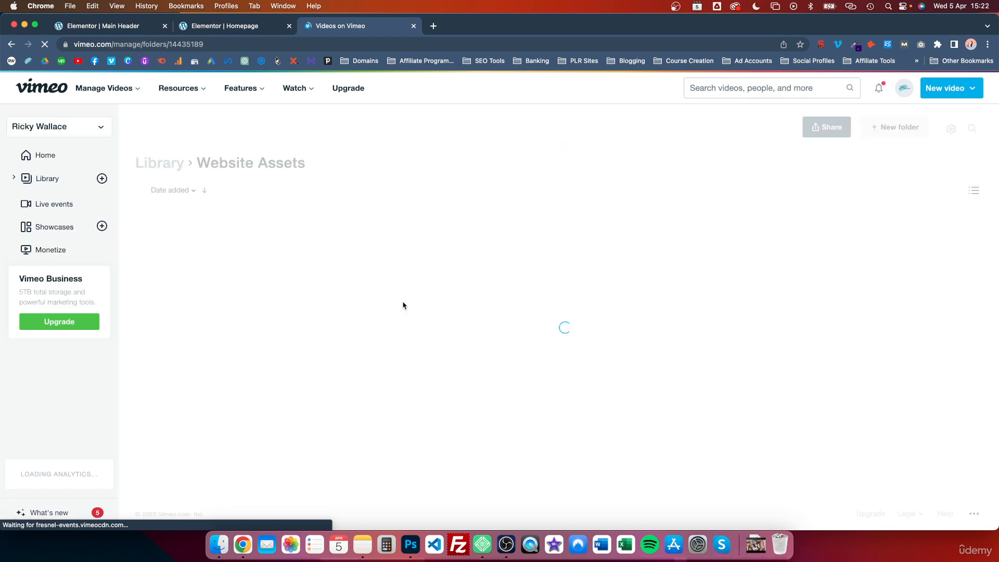
Step: Open Canva in a new browser tab and open the Untitled Design video from the recent designs
{"action": "left_click", "coordinate": [433, 26]}
{"action": "left_click", "coordinate": [127, 61]}
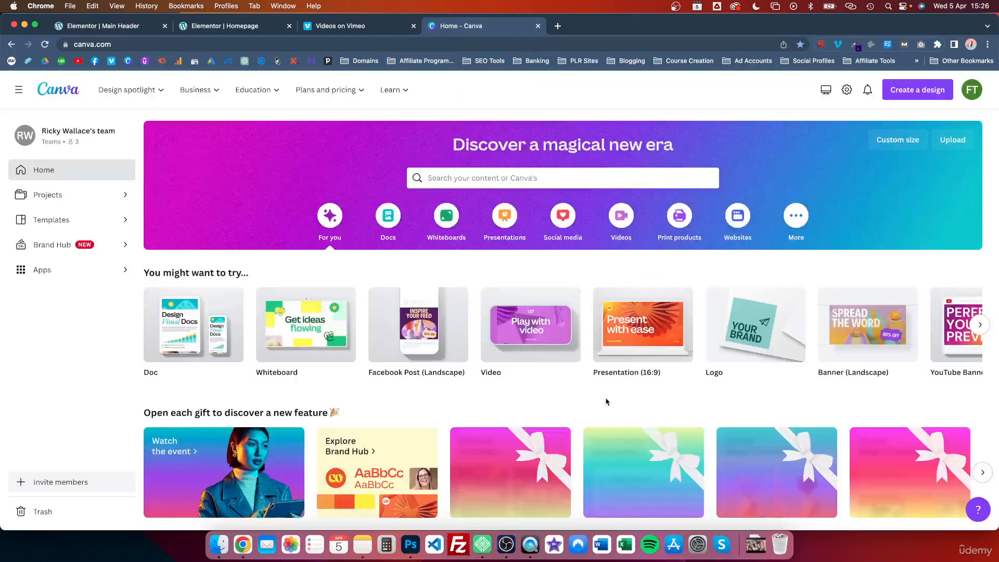
{"action": "scroll", "coordinate": [440, 423], "scroll_direction": "down", "scroll_amount": 3}
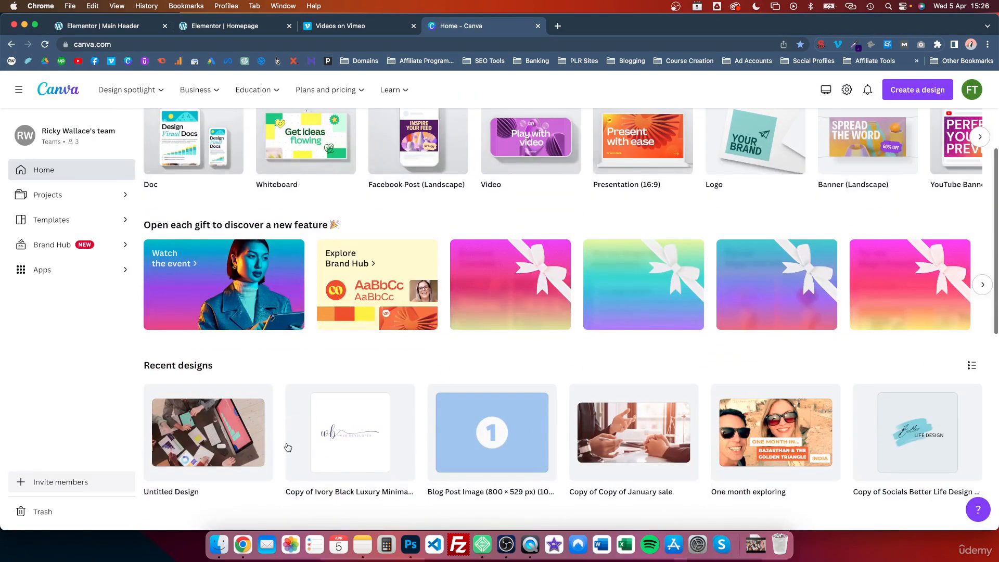
{"action": "scroll", "coordinate": [255, 374], "scroll_direction": "down", "scroll_amount": 1}
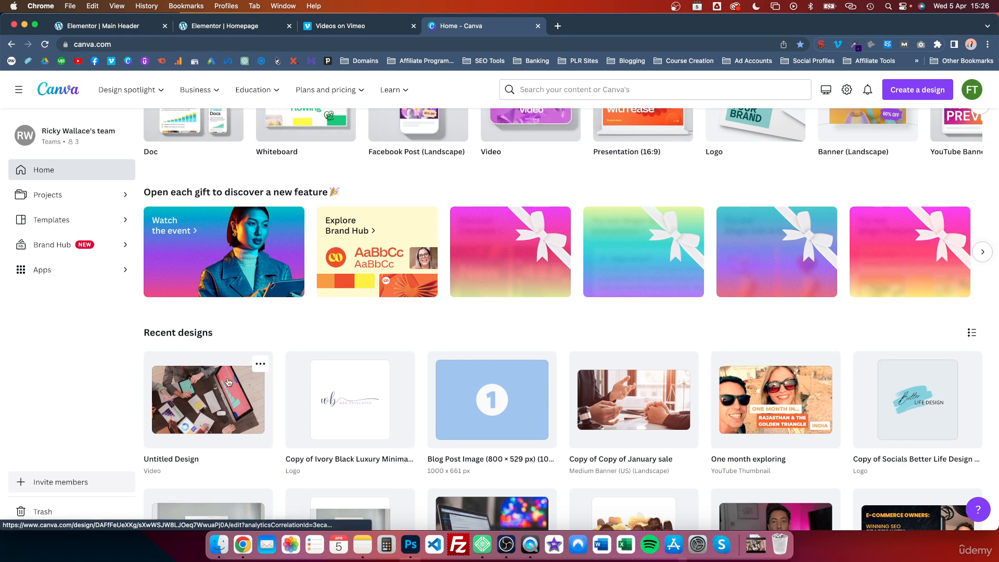
{"action": "left_click", "coordinate": [249, 380]}
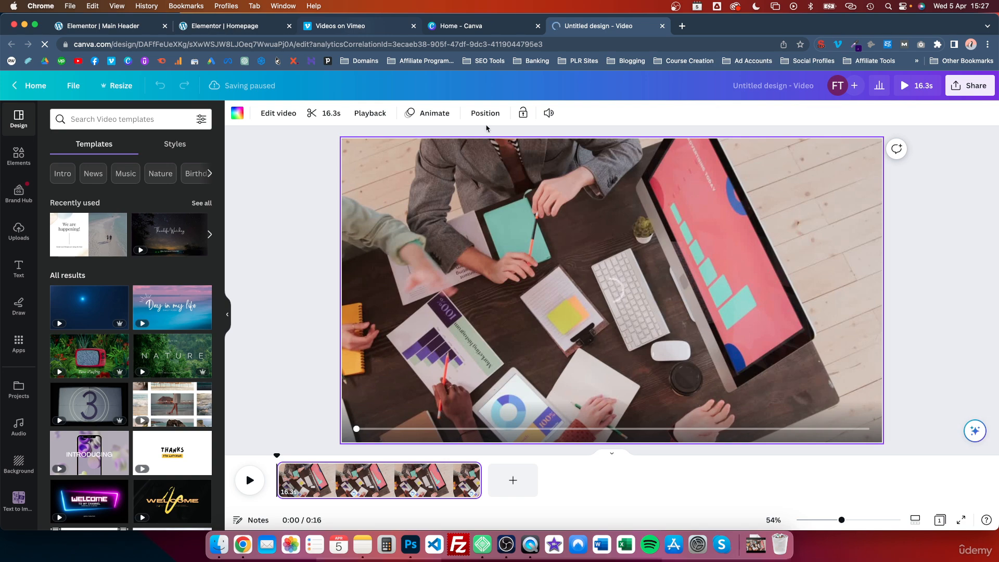
Step: Preview the office video in Canva, search the elements for "beach" and browse the video results
{"action": "left_click", "coordinate": [612, 291]}
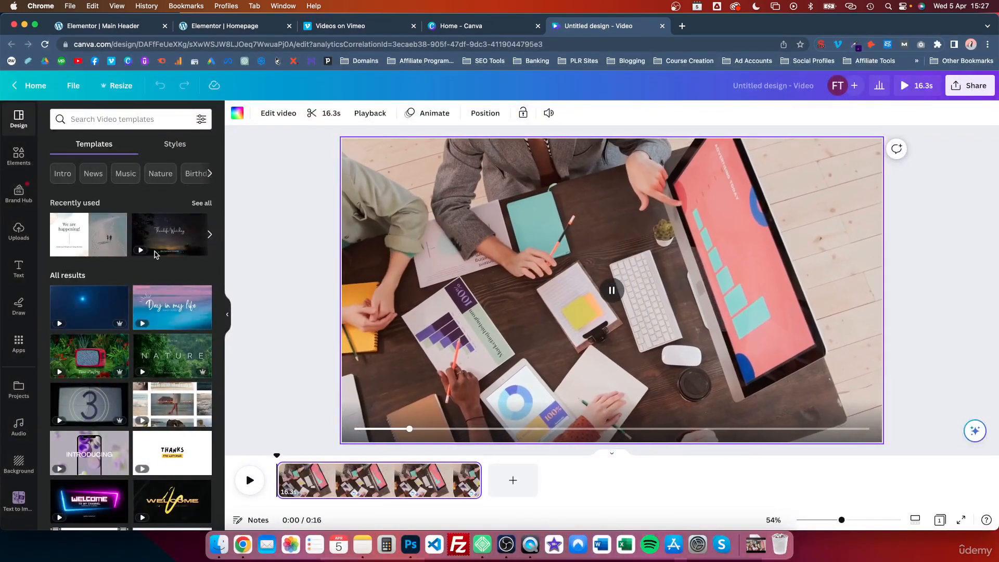
{"action": "left_click", "coordinate": [20, 154]}
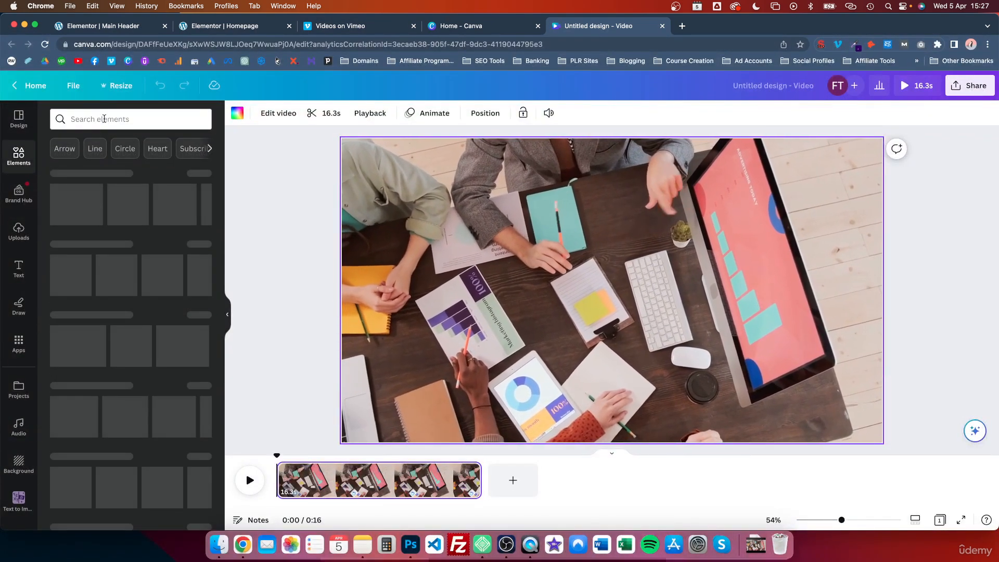
{"action": "type", "text": "vi"}
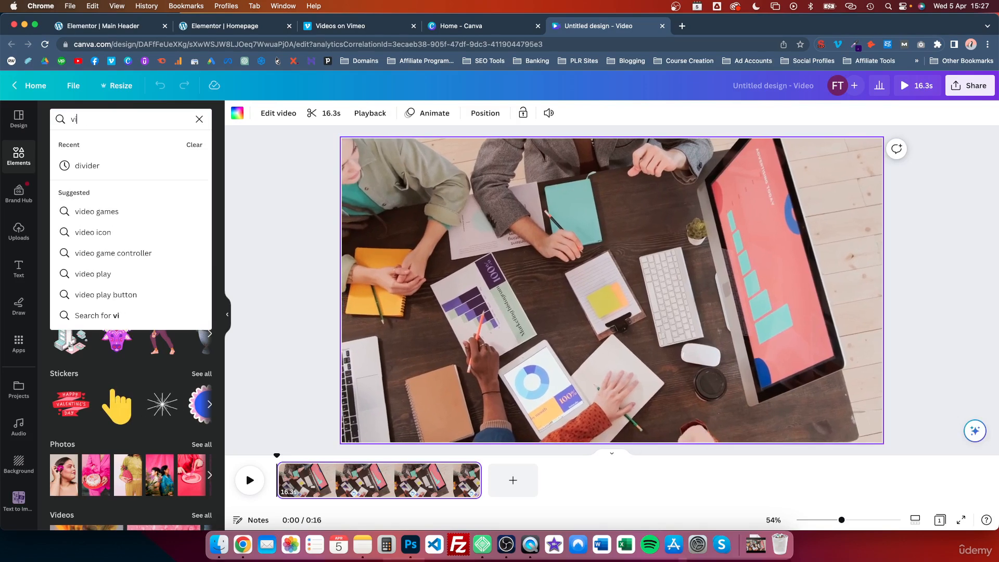
{"action": "key", "text": "BackSpace"}
{"action": "key", "text": "BackSpace"}
{"action": "type", "text": "beach"}
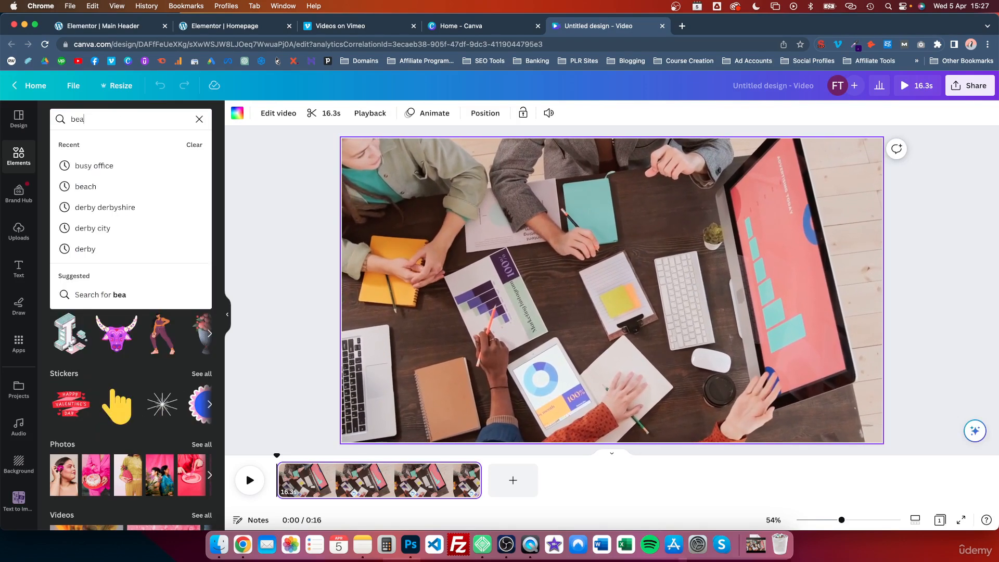
{"action": "key", "text": "Return"}
{"action": "left_click", "coordinate": [157, 143]}
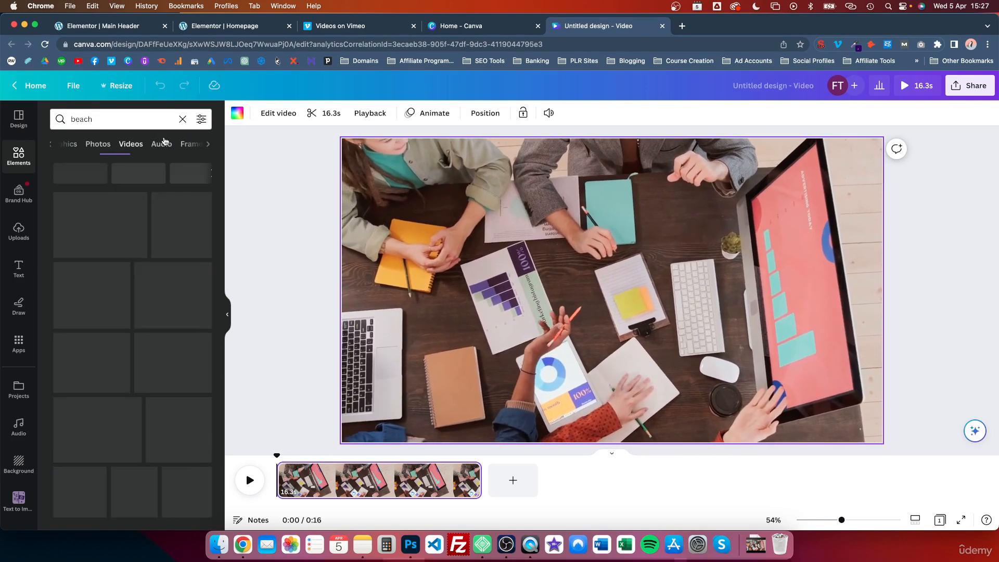
{"action": "scroll", "coordinate": [130, 343], "scroll_direction": "down", "scroll_amount": 3}
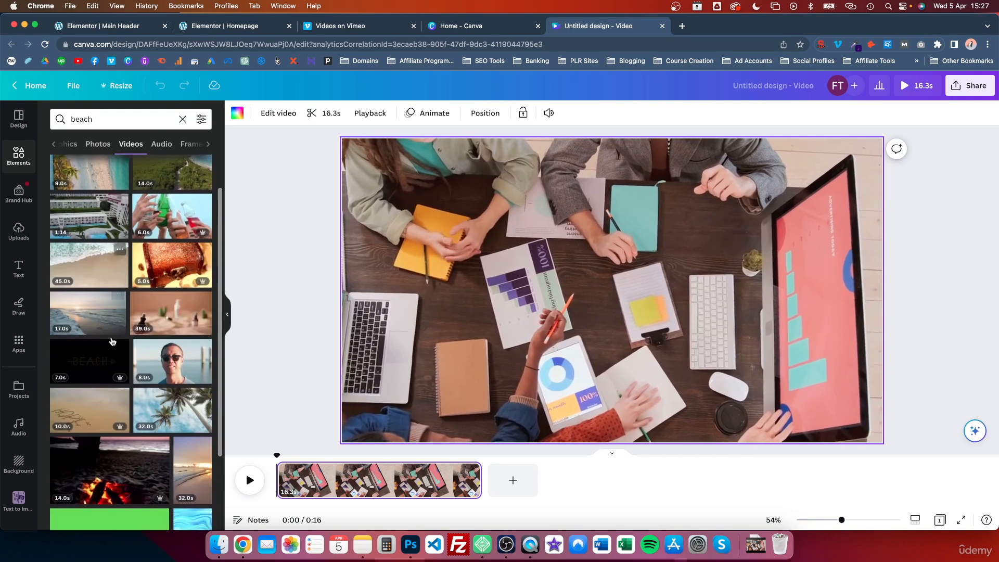
{"action": "scroll", "coordinate": [130, 347], "scroll_direction": "down", "scroll_amount": 2}
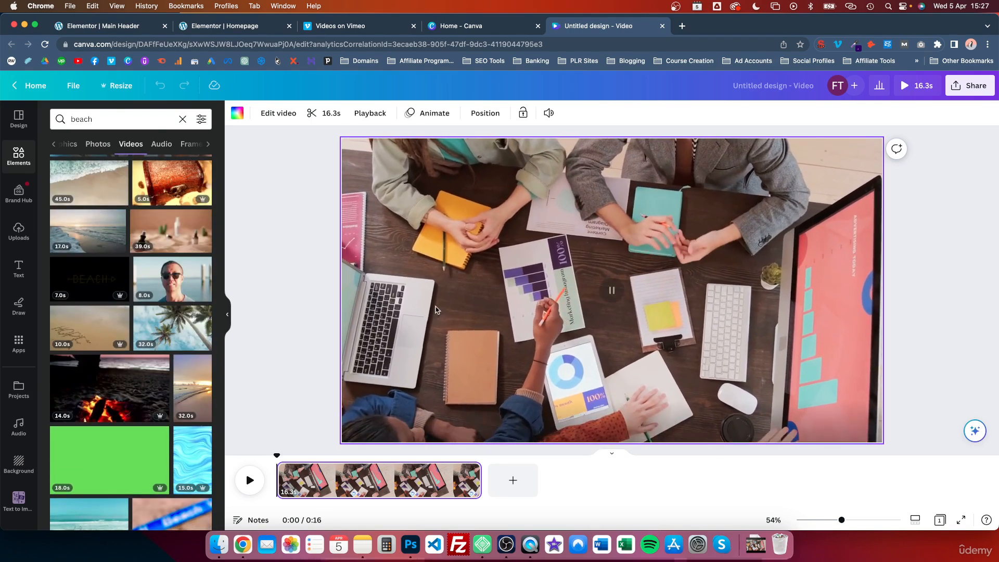
{"action": "left_click", "coordinate": [588, 283]}
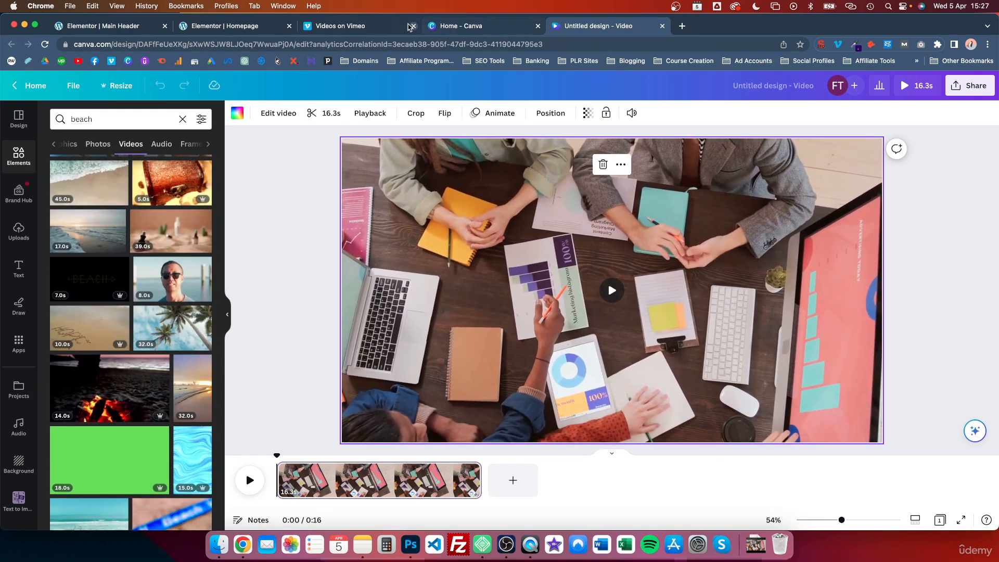
Step: Switch to Vimeo, reload the Website Assets folder and copy the video link of "office video"
{"action": "left_click", "coordinate": [392, 24]}
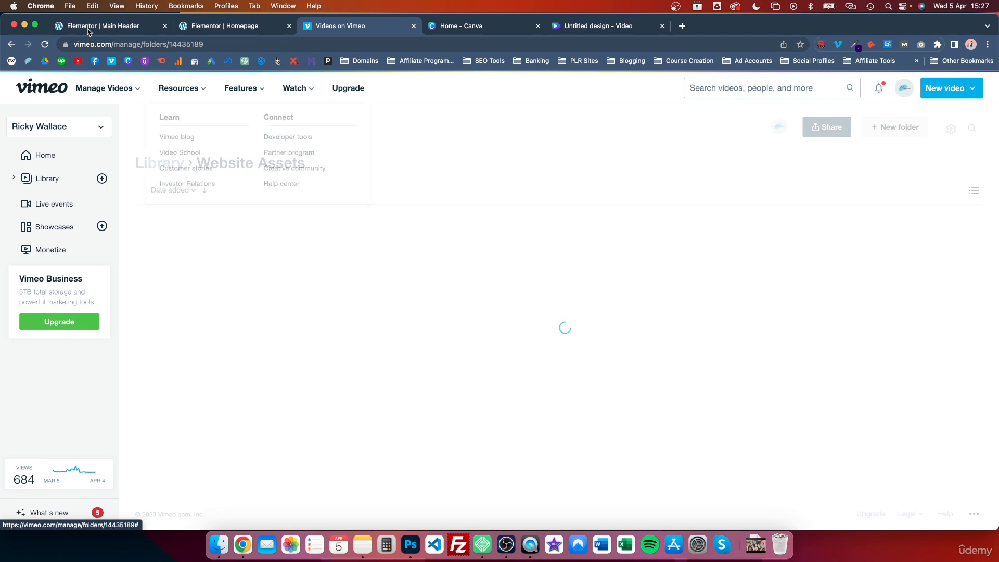
{"action": "left_click", "coordinate": [45, 44]}
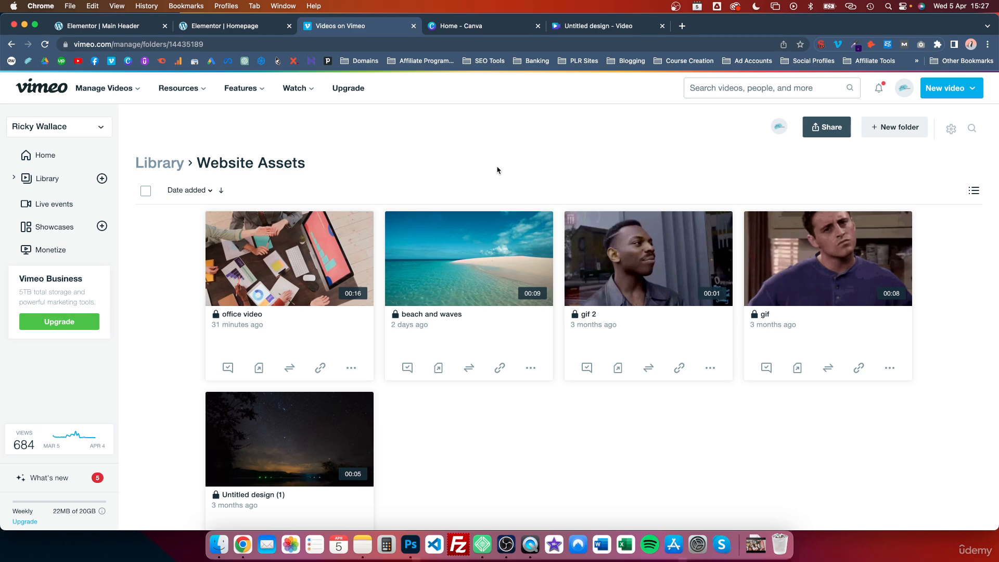
{"action": "left_click", "coordinate": [321, 369]}
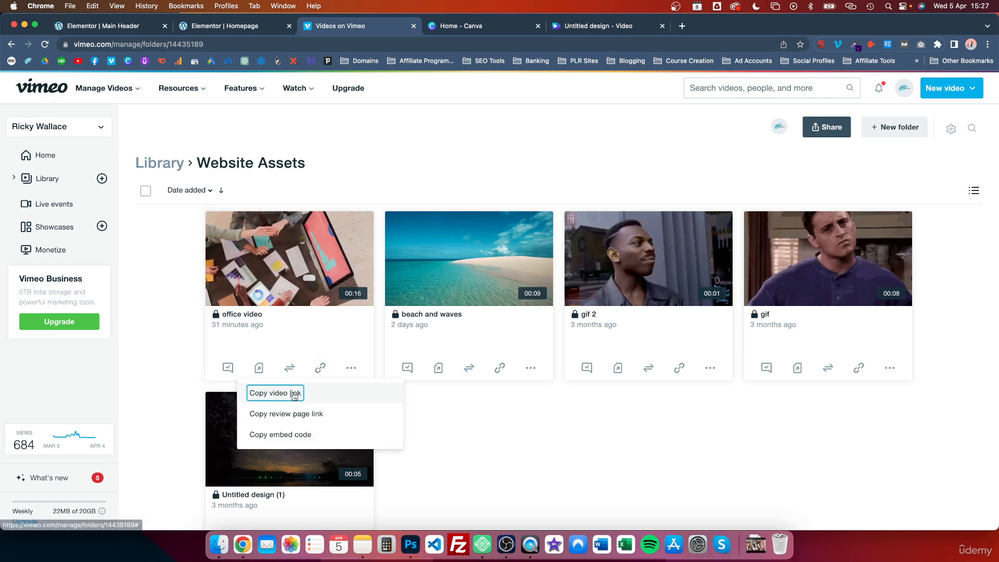
{"action": "left_click", "coordinate": [294, 394]}
{"action": "left_click", "coordinate": [223, 28]}
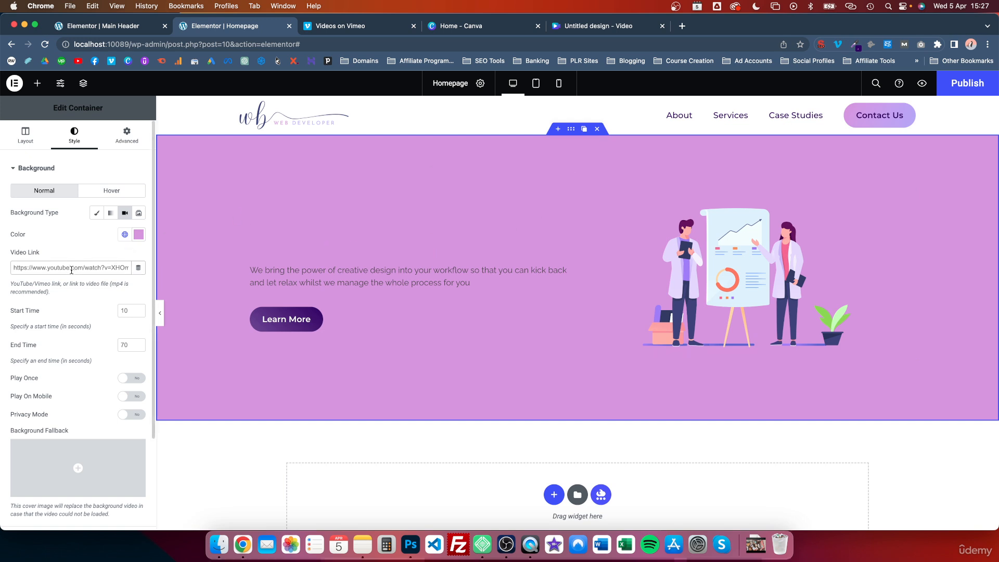
{"action": "key", "text": "super+a"}
{"action": "key", "text": "super+v"}
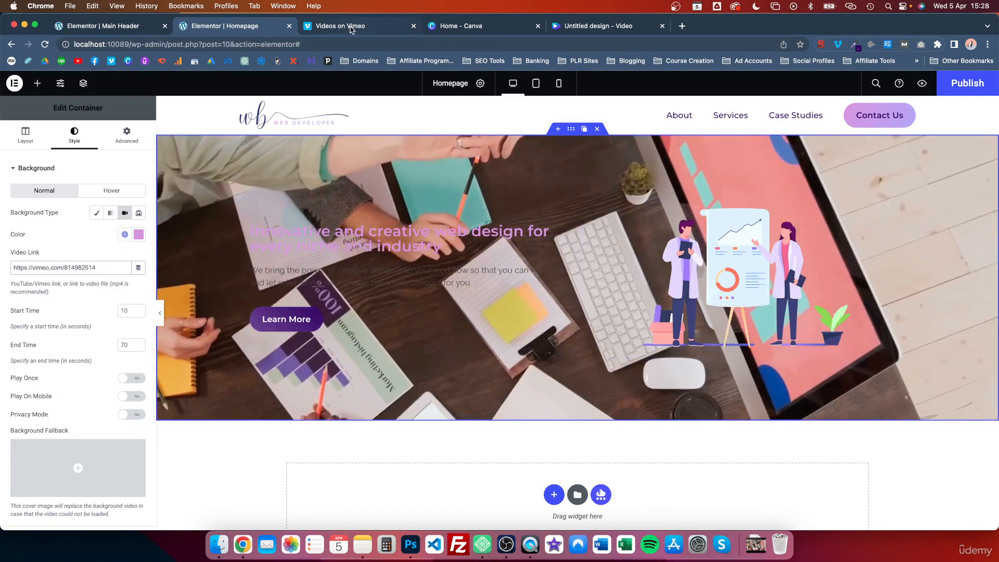
{"action": "left_click", "coordinate": [355, 26]}
{"action": "left_click", "coordinate": [246, 29]}
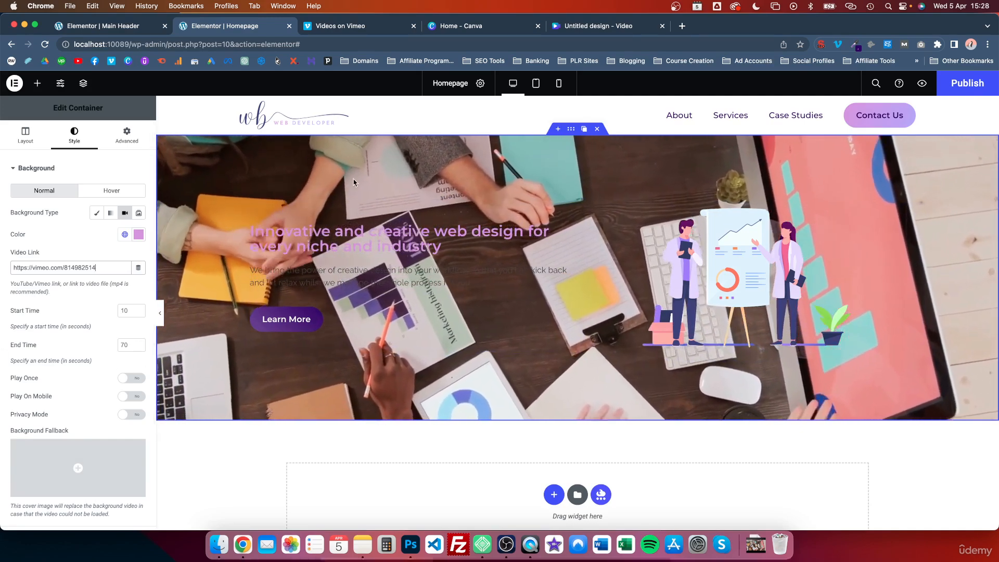
{"action": "scroll", "coordinate": [358, 224], "scroll_direction": "down", "scroll_amount": 2}
{"action": "scroll", "coordinate": [354, 182], "scroll_direction": "up", "scroll_amount": 2}
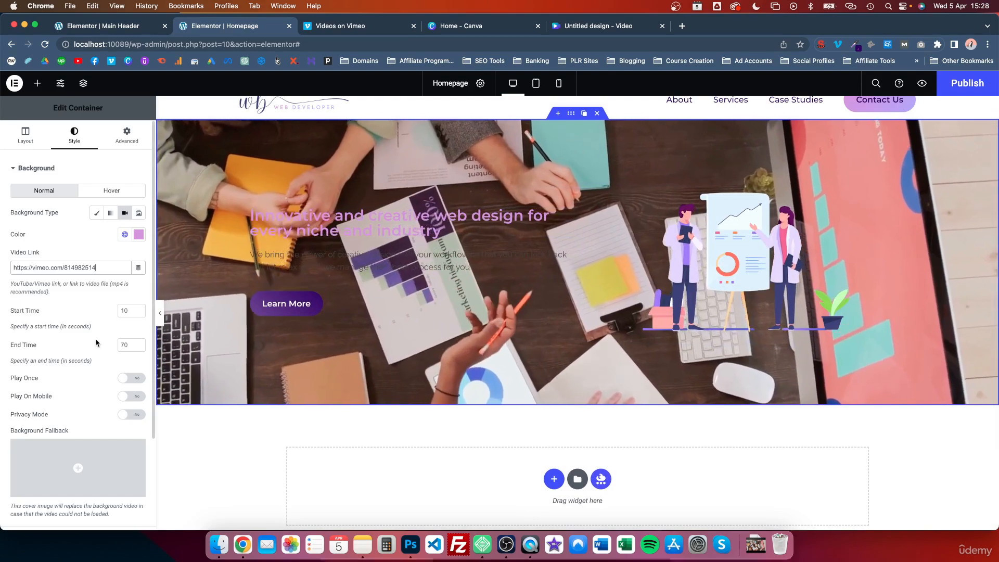
Step: Add a gradient background overlay to the hero container from the global Primary color to the global Secondary color
{"action": "scroll", "coordinate": [78, 364], "scroll_direction": "down", "scroll_amount": 3}
{"action": "left_click", "coordinate": [50, 421]}
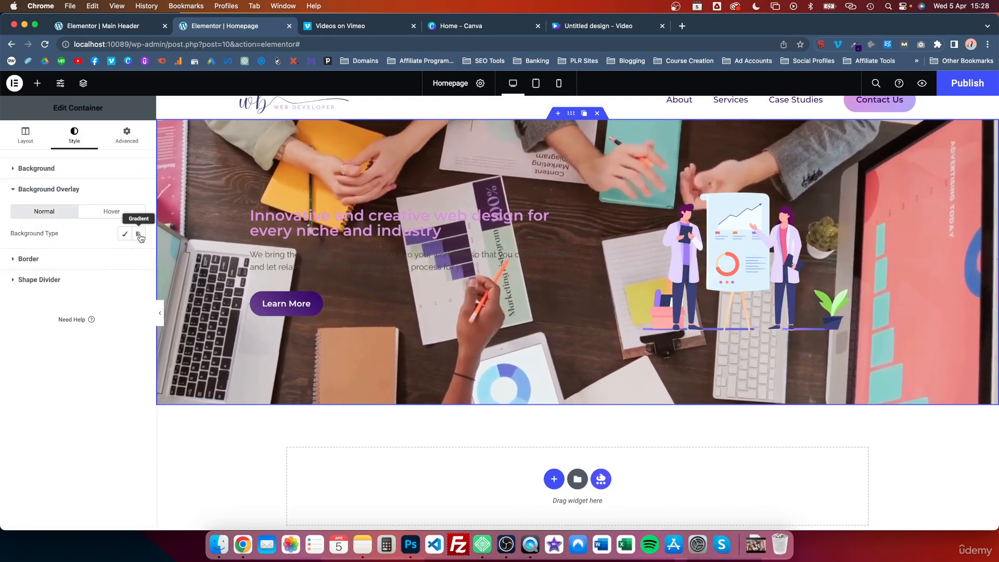
{"action": "left_click", "coordinate": [139, 234]}
{"action": "left_click", "coordinate": [125, 255]}
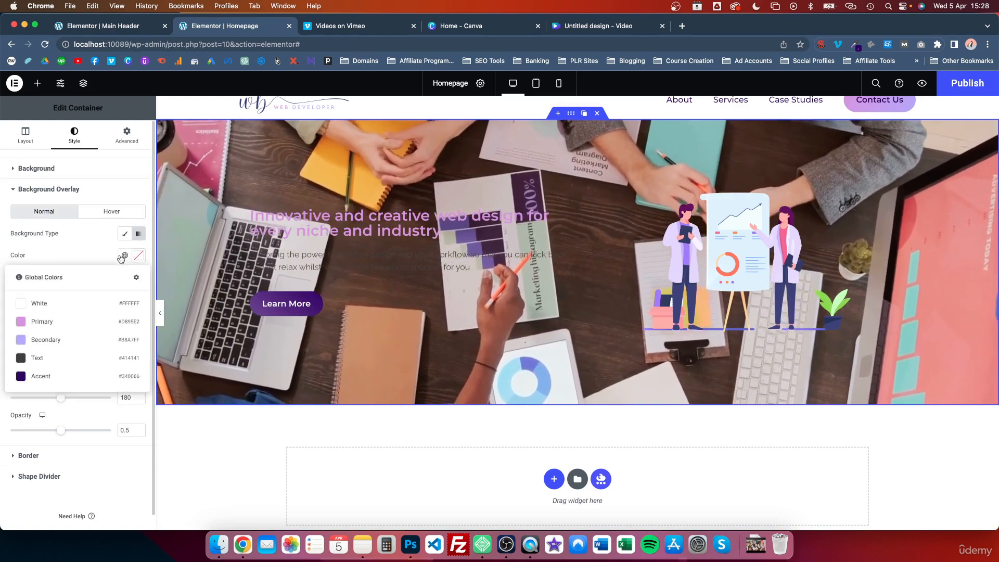
{"action": "left_click", "coordinate": [42, 323]}
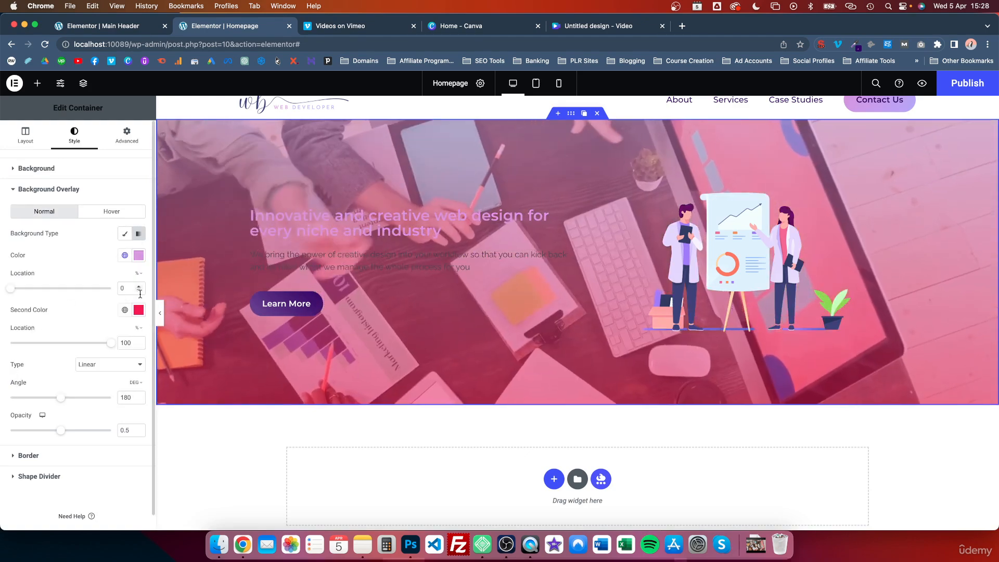
{"action": "left_click", "coordinate": [125, 311]}
{"action": "left_click", "coordinate": [36, 394]}
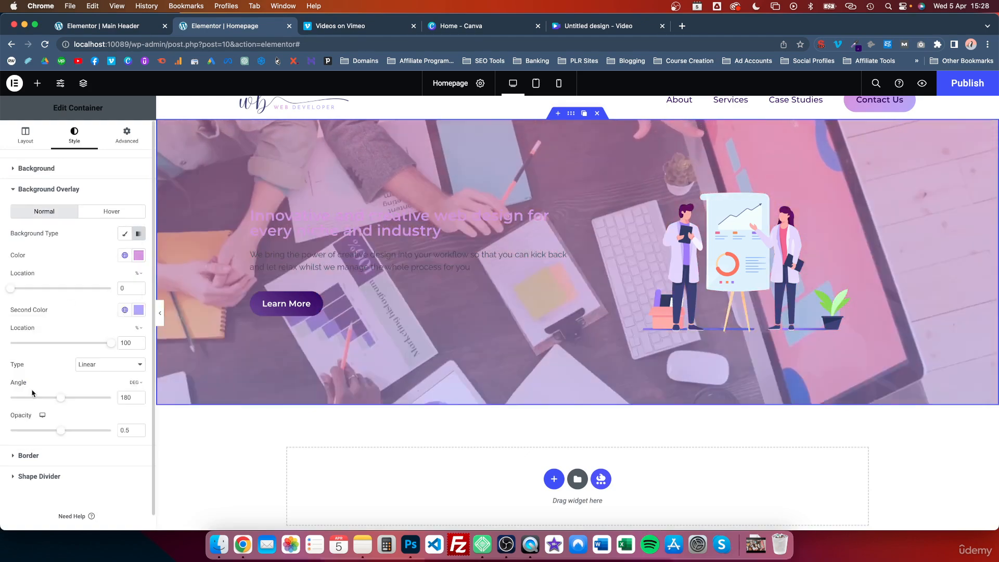
Step: Set the hero overlay gradient's angle to 300 degrees and its opacity to 0.83
{"action": "left_click_drag", "start_coordinate": [61, 397], "coordinate": [104, 401]}
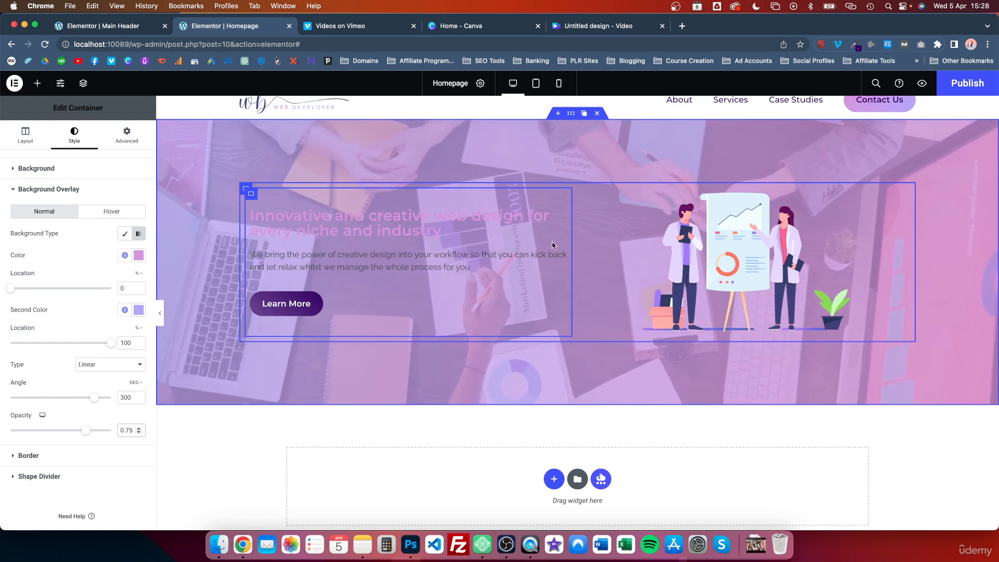
{"action": "scroll", "coordinate": [643, 274], "scroll_direction": "down", "scroll_amount": 3}
{"action": "scroll", "coordinate": [643, 273], "scroll_direction": "up", "scroll_amount": 4}
{"action": "scroll", "coordinate": [644, 272], "scroll_direction": "down", "scroll_amount": 3}
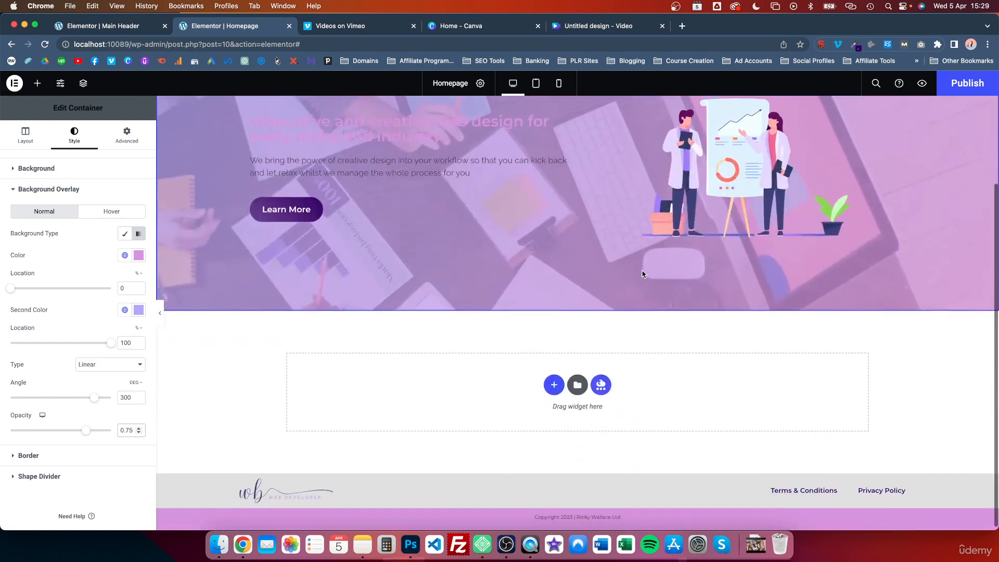
{"action": "scroll", "coordinate": [643, 272], "scroll_direction": "up", "scroll_amount": 3}
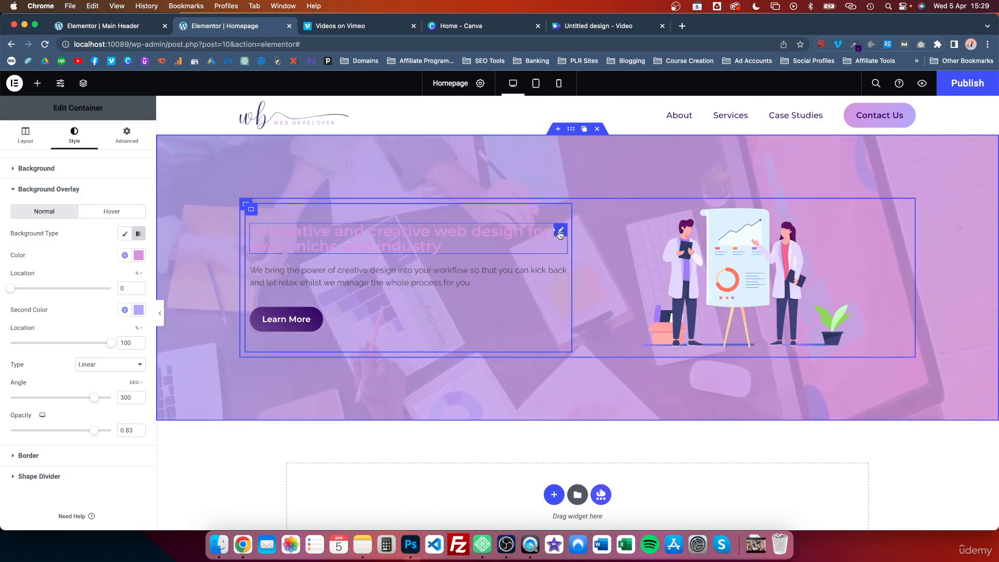
Step: Change the hero heading's text color to the global Accent color
{"action": "left_click", "coordinate": [560, 232]}
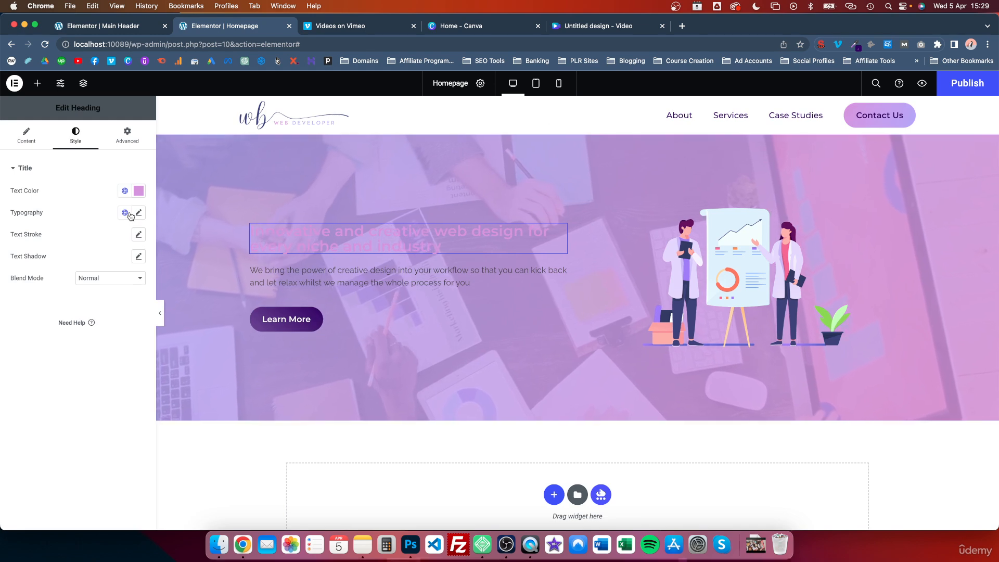
{"action": "left_click", "coordinate": [125, 191]}
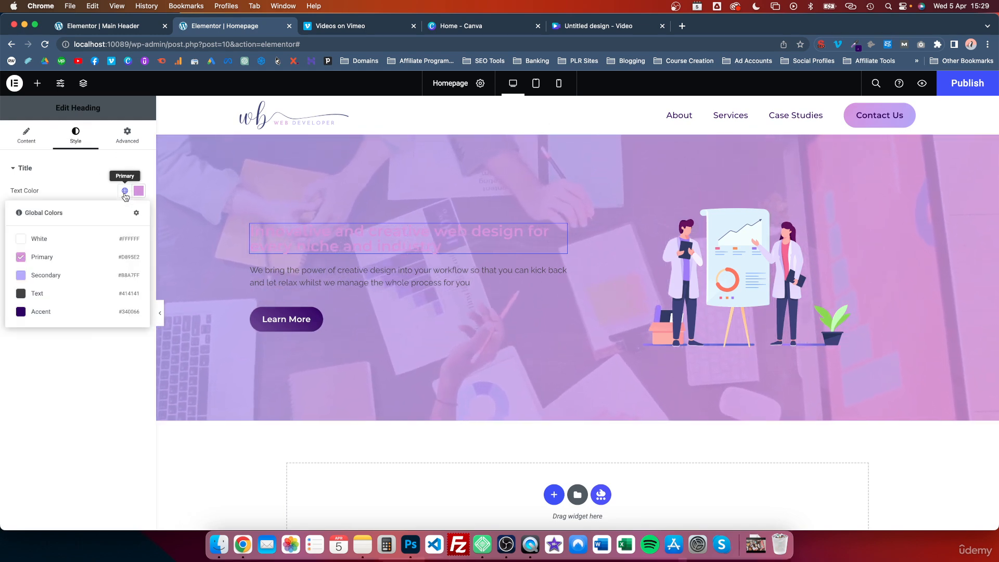
{"action": "left_click", "coordinate": [52, 311]}
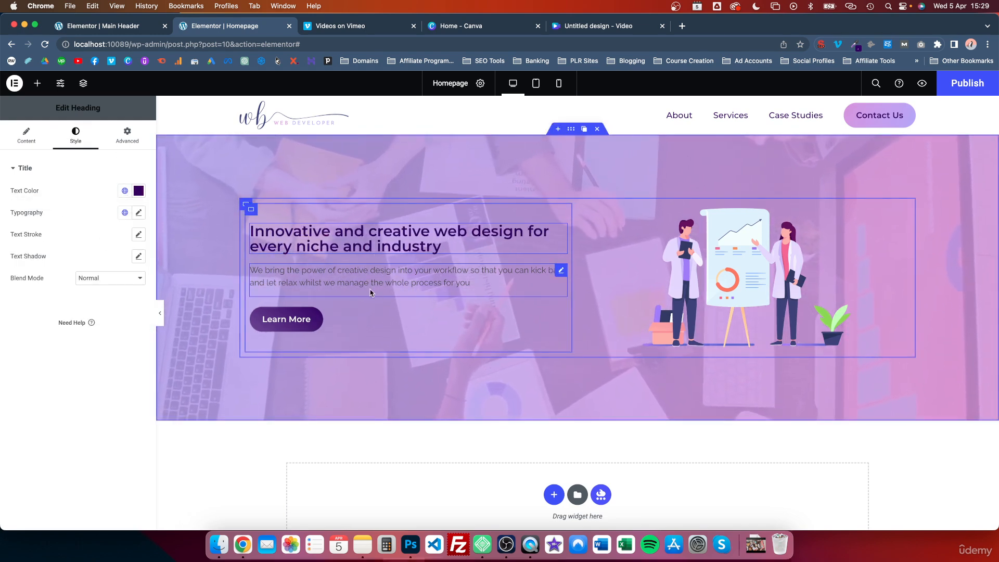
Step: Set the text color of the paragraph below the hero heading to black, #000000
{"action": "left_click", "coordinate": [560, 269]}
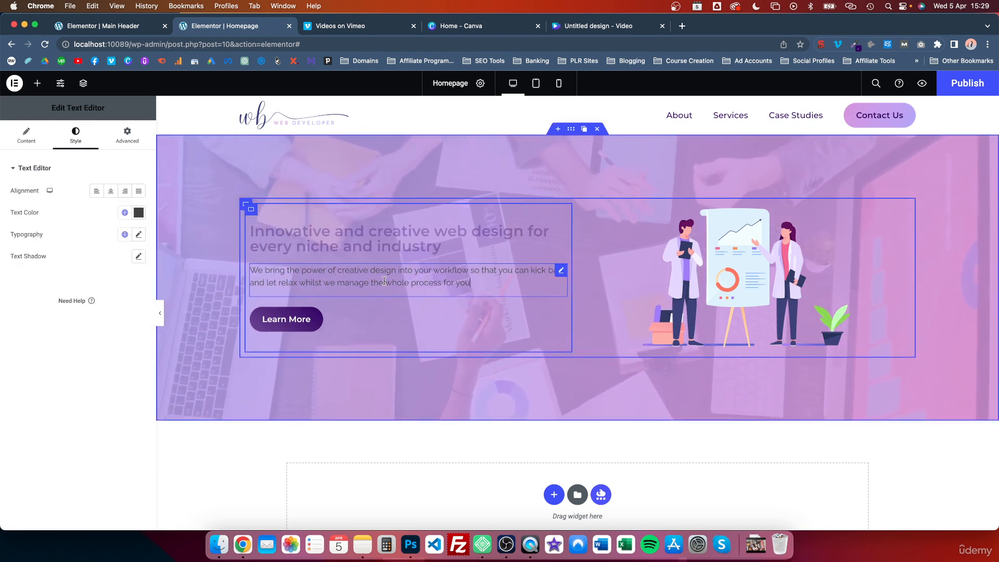
{"action": "left_click", "coordinate": [138, 212]}
{"action": "left_click_drag", "start_coordinate": [34, 324], "coordinate": [9, 356]}
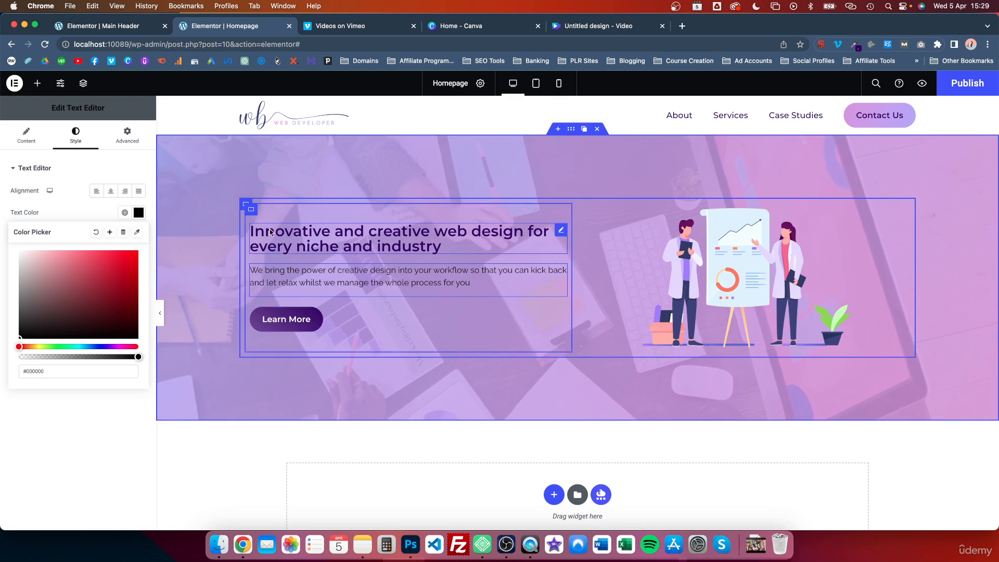
{"action": "scroll", "coordinate": [575, 186], "scroll_direction": "down", "scroll_amount": 2}
{"action": "scroll", "coordinate": [576, 186], "scroll_direction": "up", "scroll_amount": 2}
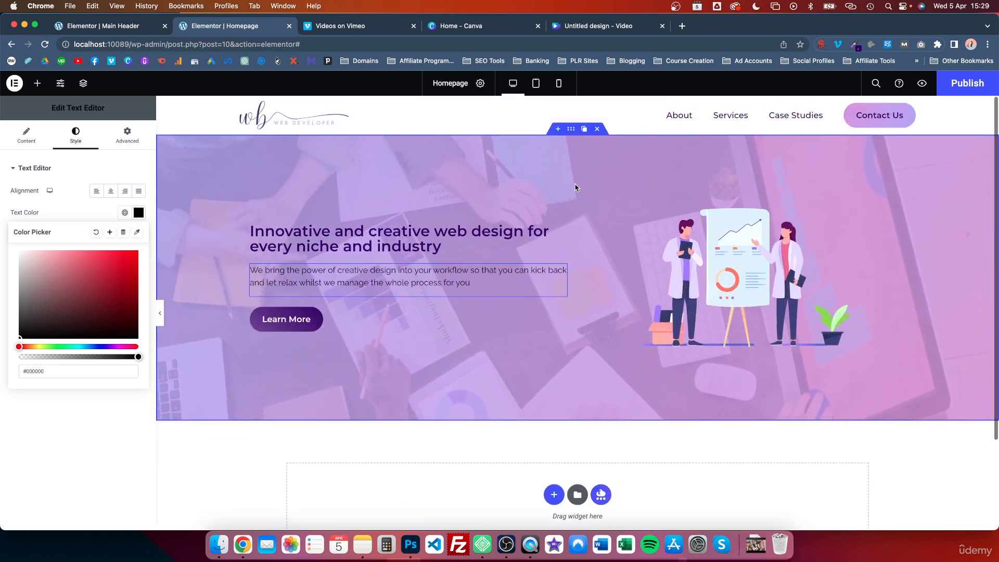
Step: Add a bottom shape divider to the outer hero container, trying the Mountains type before choosing Waves
{"action": "left_click", "coordinate": [574, 119]}
{"action": "left_click", "coordinate": [571, 130]}
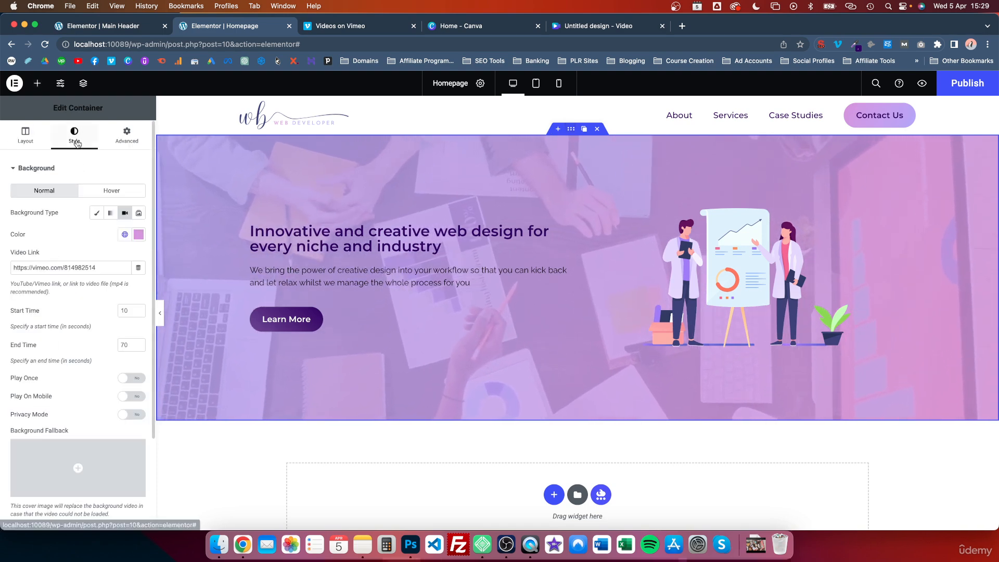
{"action": "scroll", "coordinate": [106, 490], "scroll_direction": "down", "scroll_amount": 3}
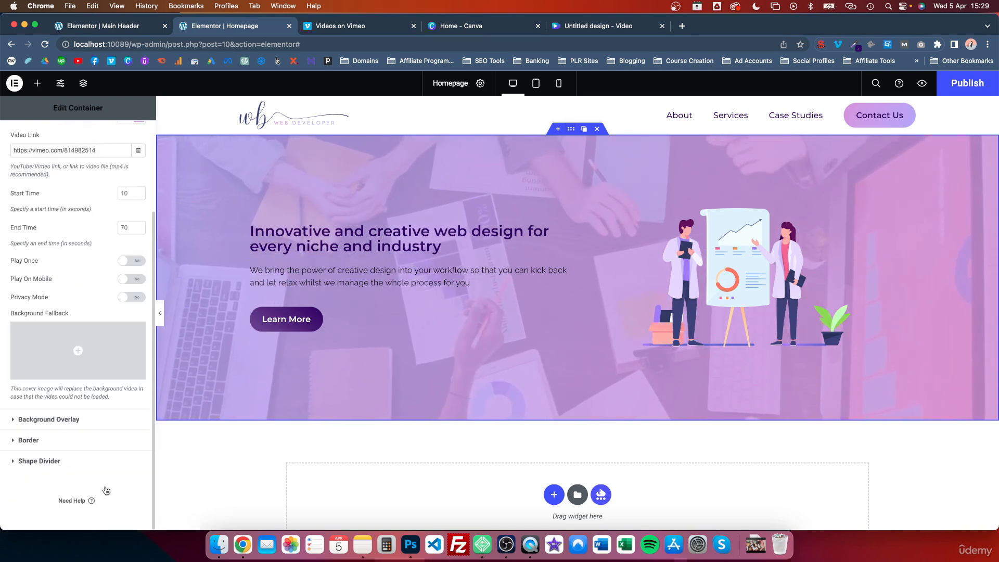
{"action": "left_click", "coordinate": [42, 461]}
{"action": "left_click", "coordinate": [111, 254]}
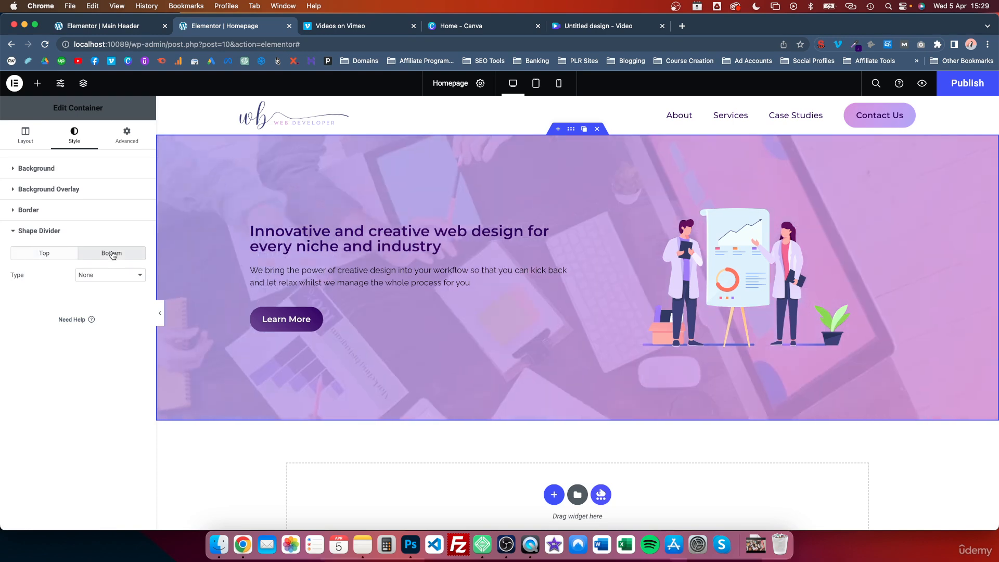
{"action": "left_click", "coordinate": [118, 281]}
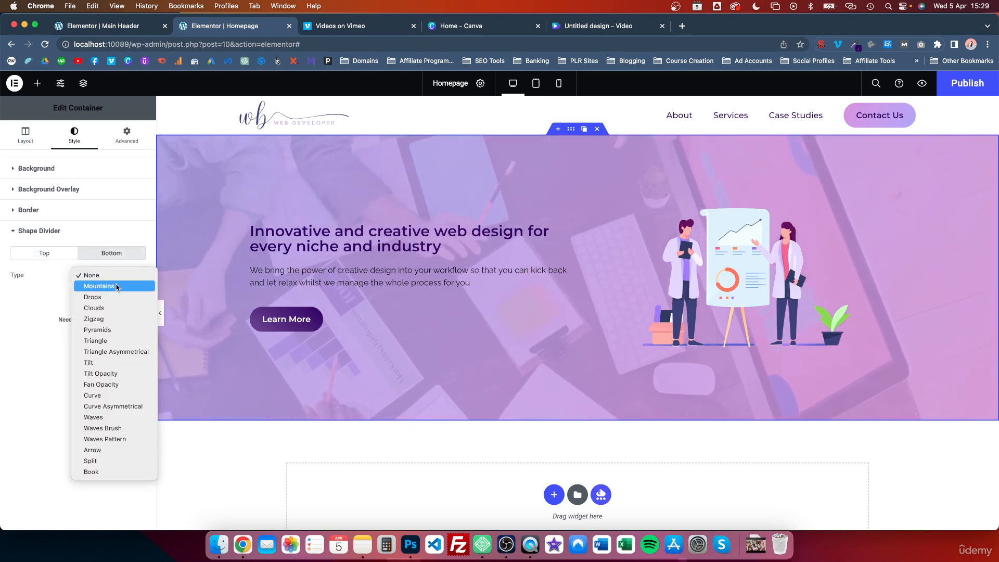
{"action": "left_click", "coordinate": [112, 285]}
{"action": "scroll", "coordinate": [412, 356], "scroll_direction": "down", "scroll_amount": 2}
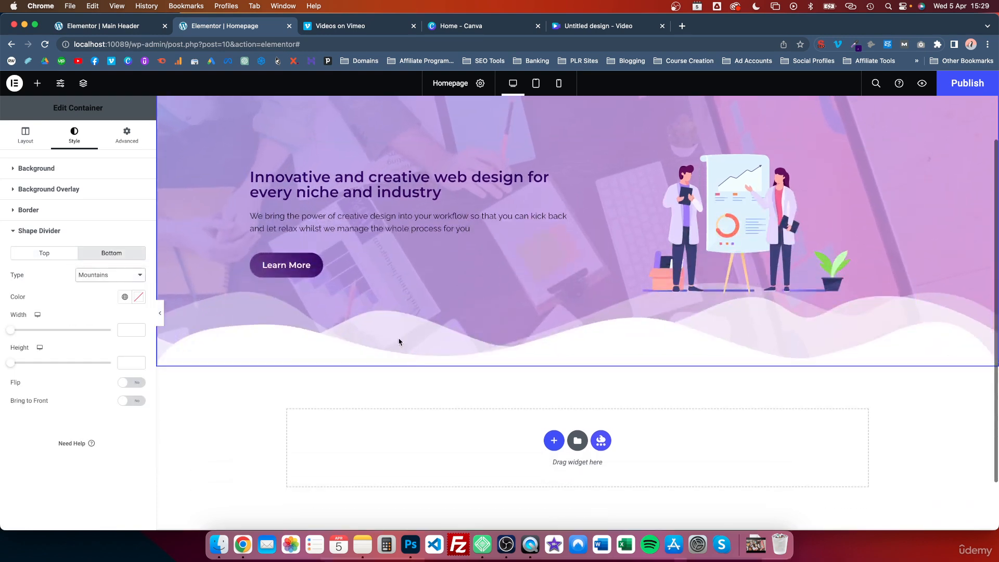
{"action": "scroll", "coordinate": [399, 342], "scroll_direction": "up", "scroll_amount": 2}
{"action": "left_click", "coordinate": [124, 275]}
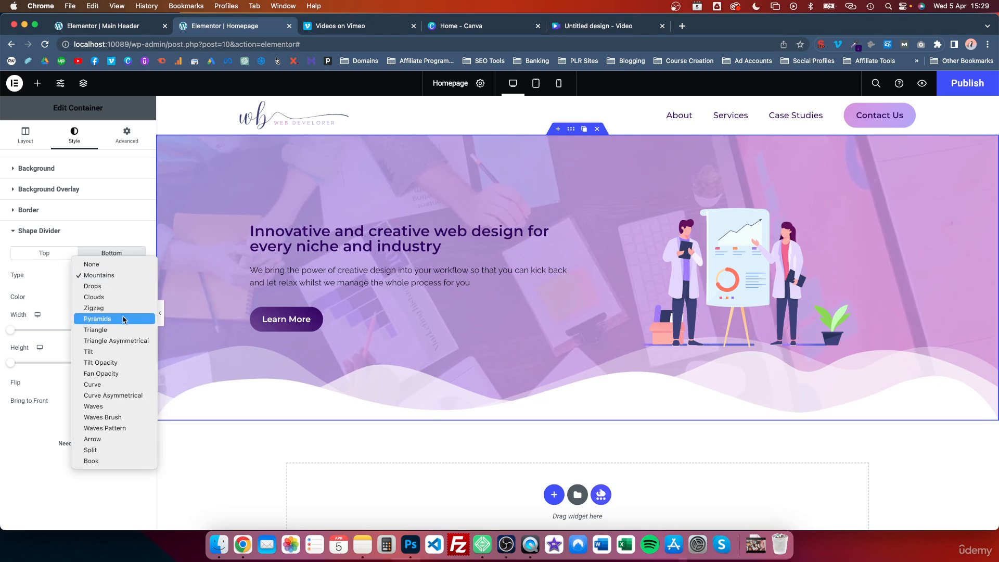
{"action": "left_click", "coordinate": [95, 407]}
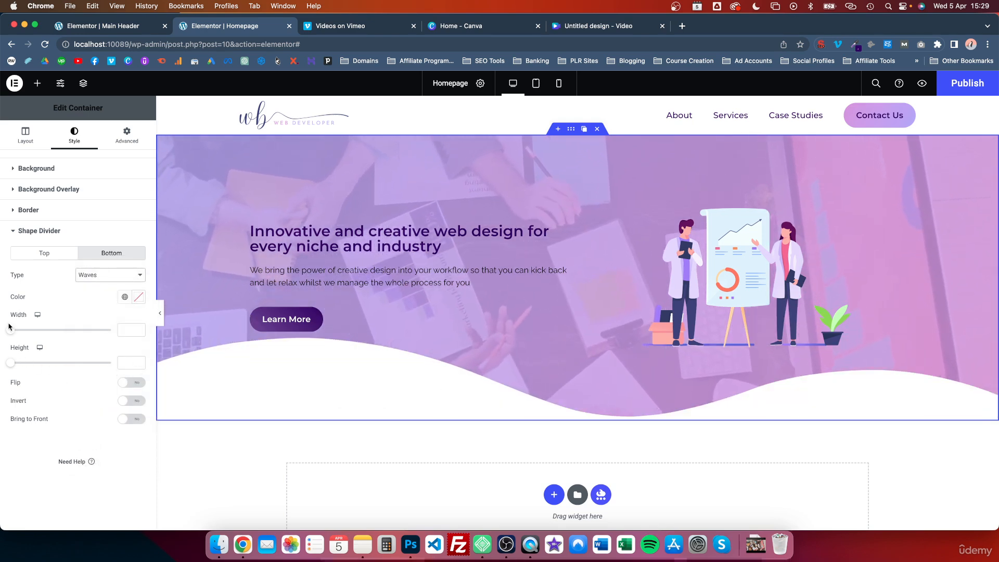
Step: Set the bottom shape divider's height to 75 and try the Drops and Mountains types before returning to Waves
{"action": "left_click_drag", "start_coordinate": [11, 365], "coordinate": [27, 367]}
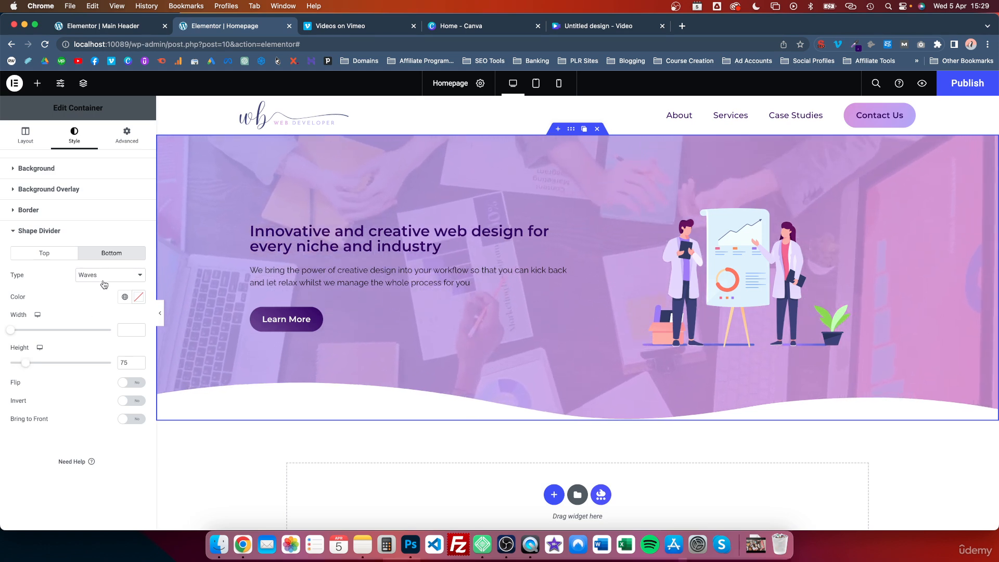
{"action": "left_click", "coordinate": [125, 275]}
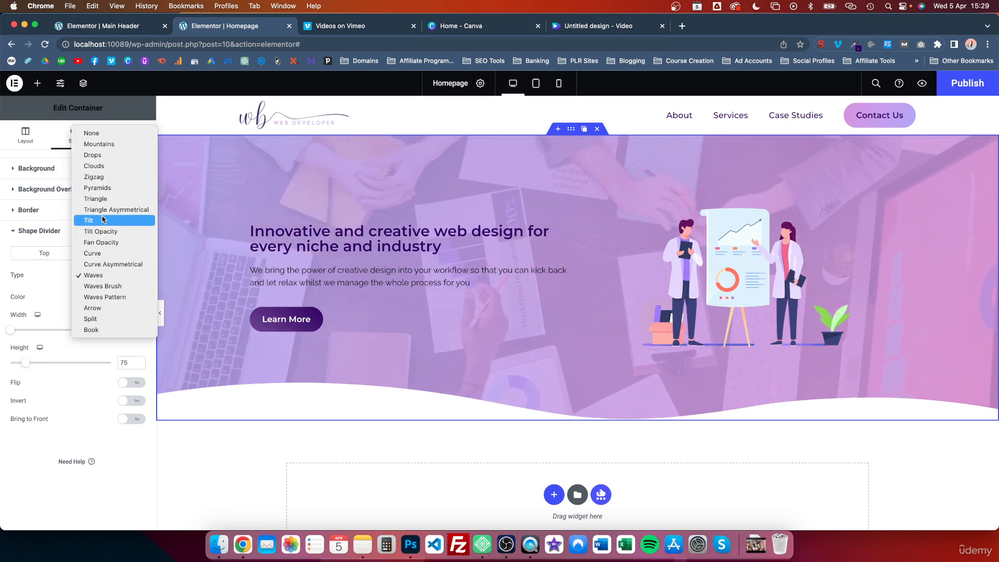
{"action": "left_click", "coordinate": [101, 153]}
{"action": "left_click", "coordinate": [113, 274]}
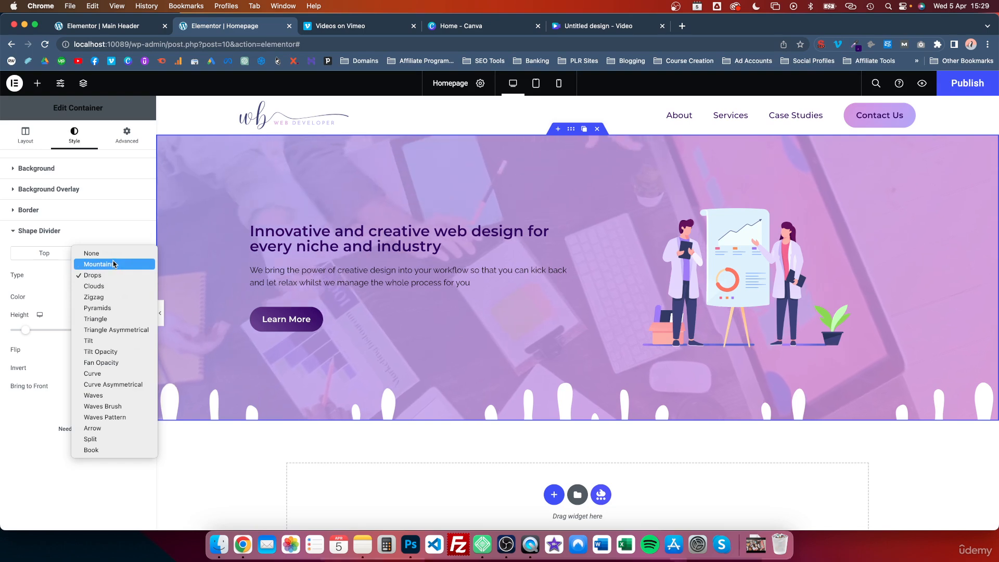
{"action": "left_click", "coordinate": [107, 263]}
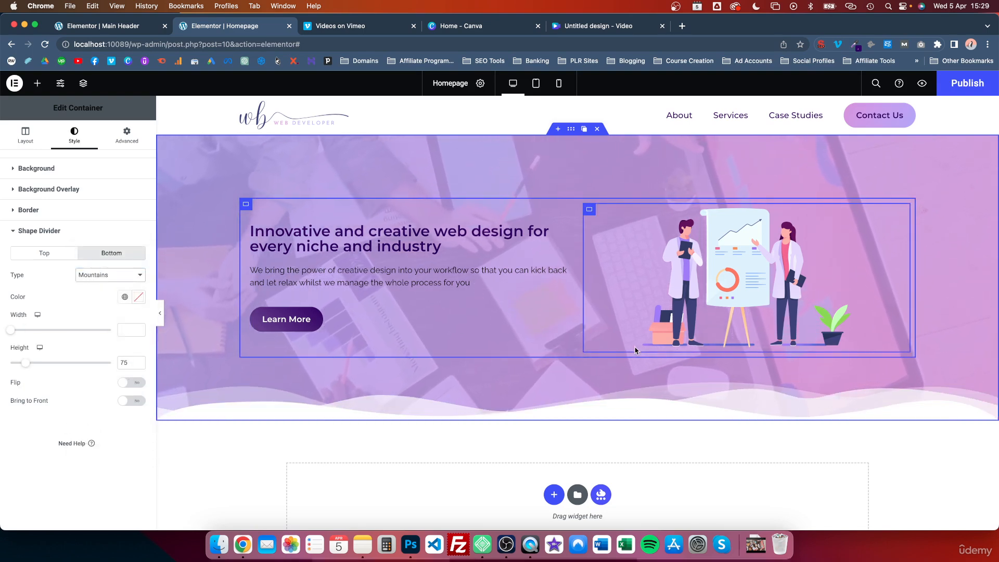
{"action": "left_click", "coordinate": [145, 274]}
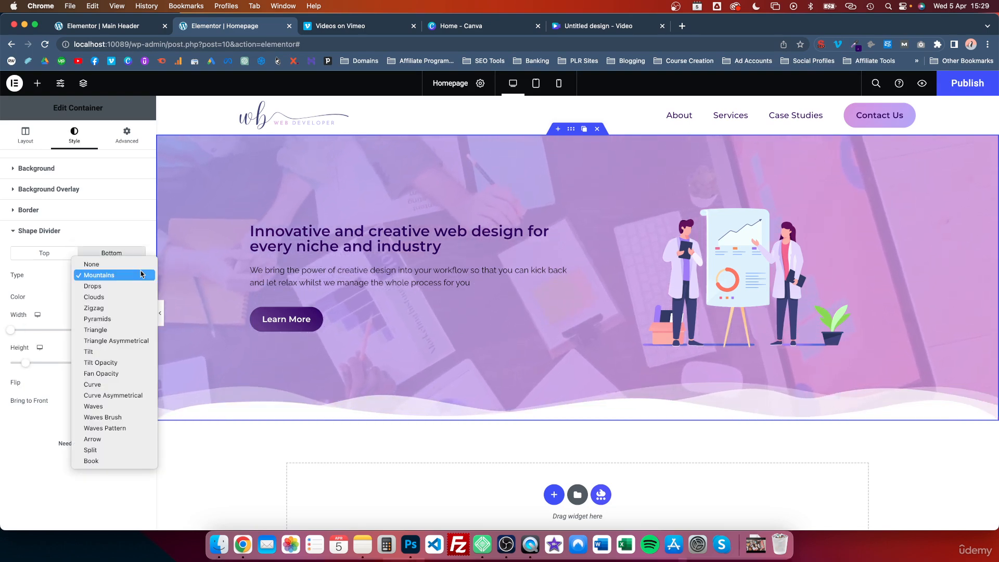
{"action": "left_click", "coordinate": [102, 407]}
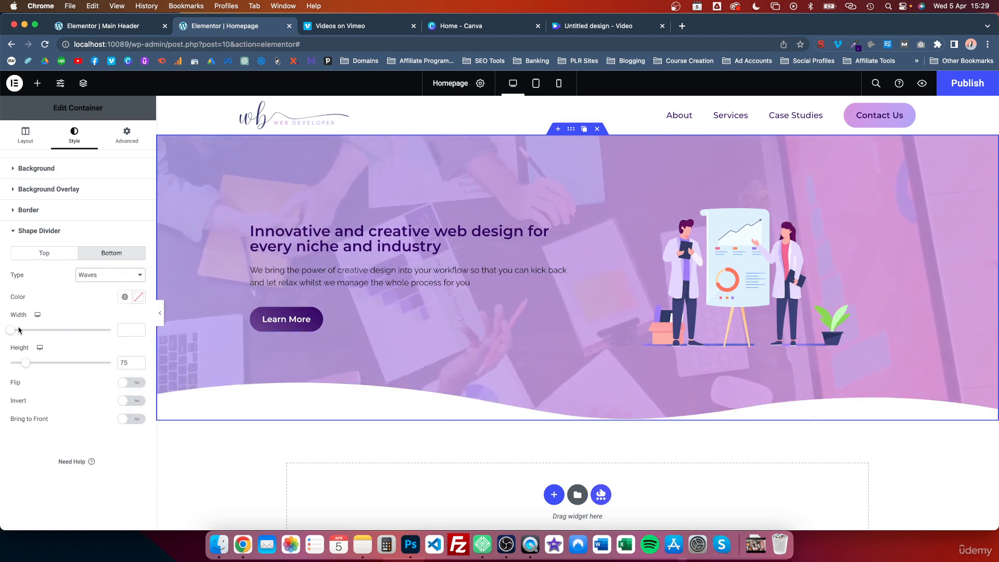
Step: Increase the outer hero container's minimum height to 654 px
{"action": "left_click", "coordinate": [571, 131]}
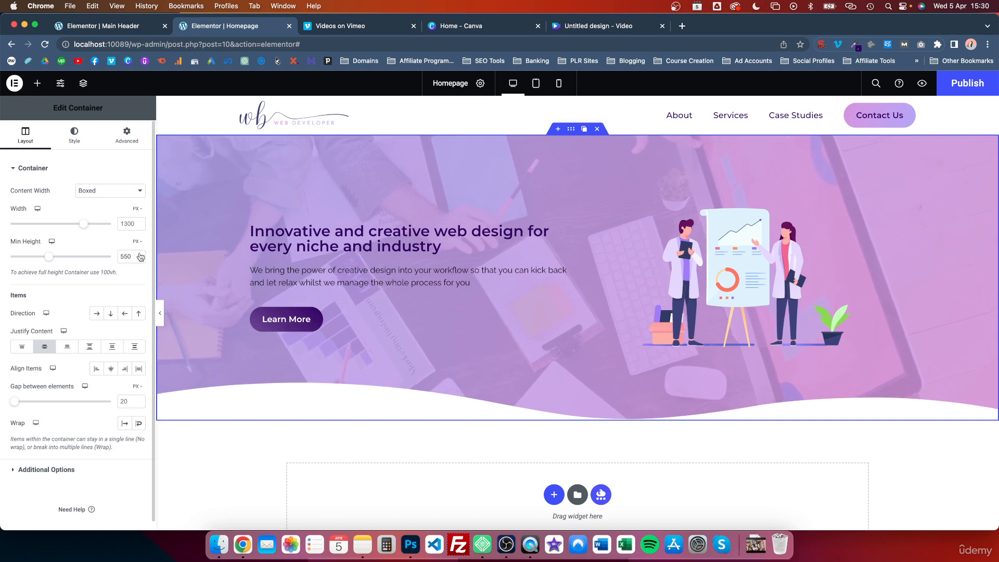
{"action": "left_click_drag", "start_coordinate": [49, 257], "coordinate": [57, 261]}
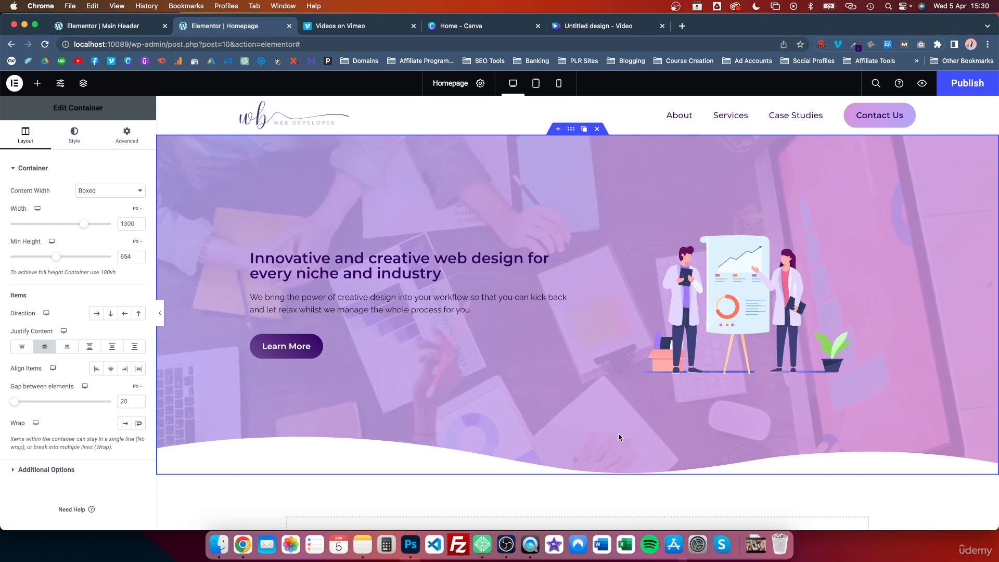
{"action": "scroll", "coordinate": [532, 388], "scroll_direction": "down", "scroll_amount": 2}
{"action": "scroll", "coordinate": [532, 388], "scroll_direction": "up", "scroll_amount": 2}
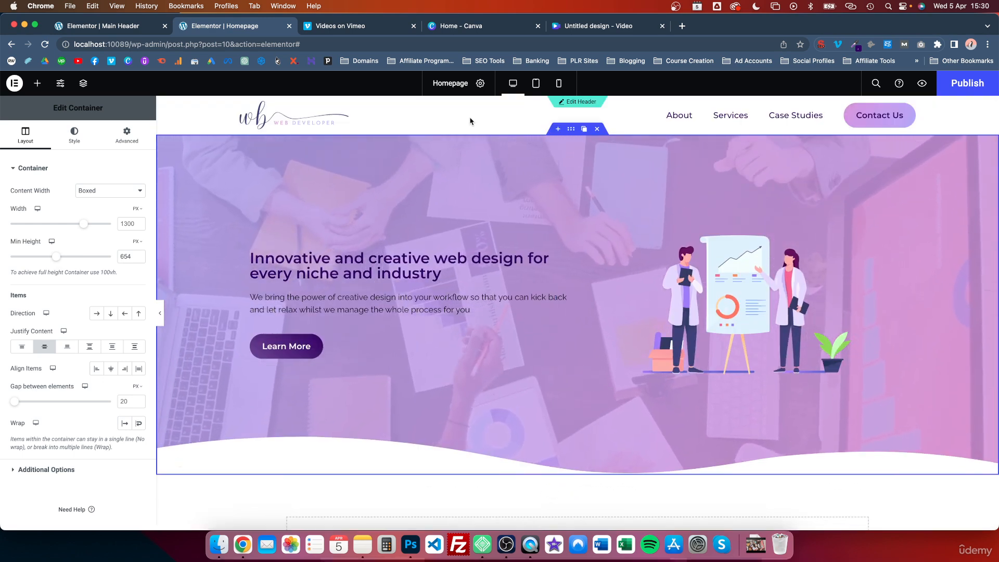
Step: Show the page structure and undock it as a floating window over the page
{"action": "left_click", "coordinate": [84, 84]}
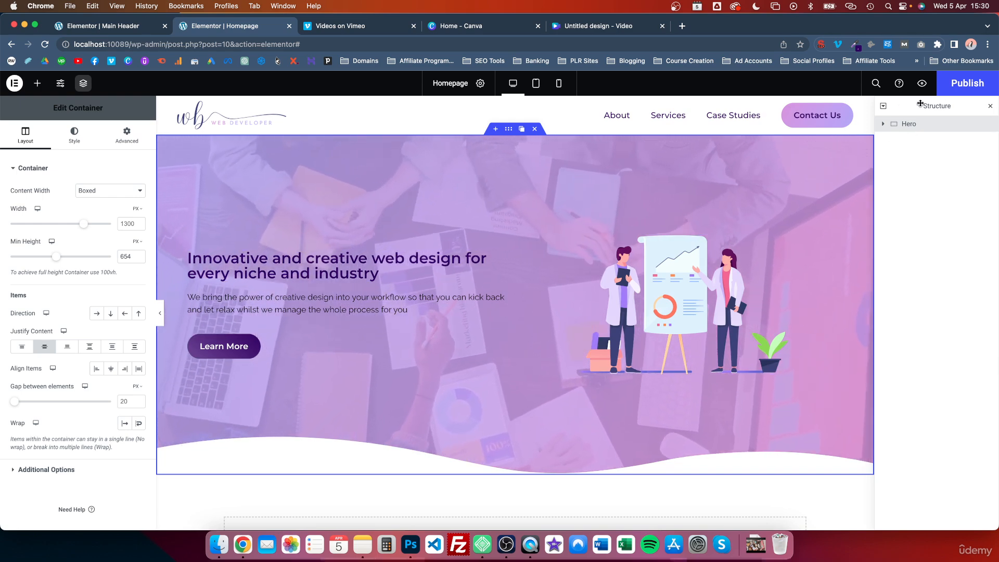
{"action": "left_click", "coordinate": [884, 107]}
{"action": "left_click", "coordinate": [884, 107]}
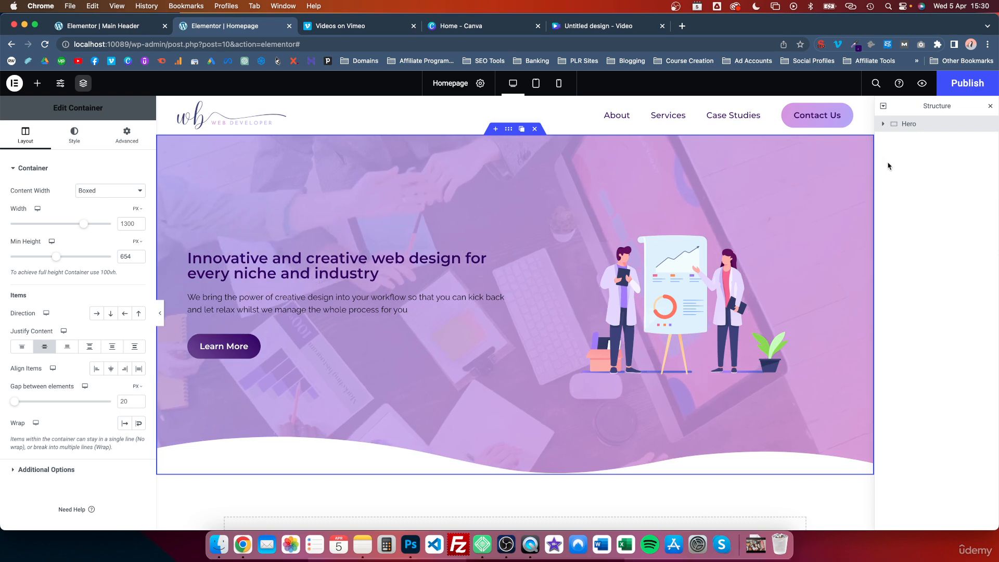
{"action": "left_click", "coordinate": [992, 108]}
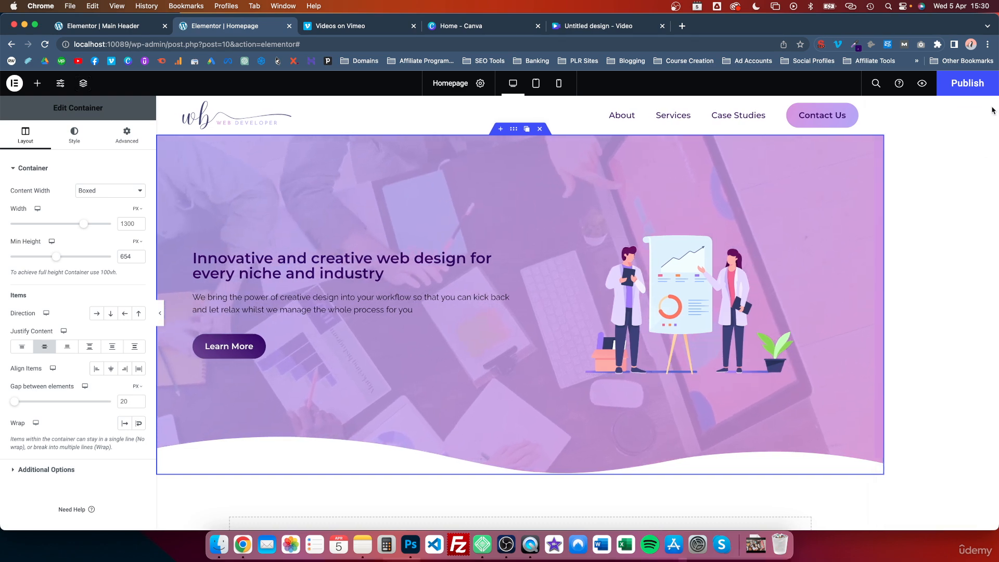
{"action": "left_click", "coordinate": [79, 85]}
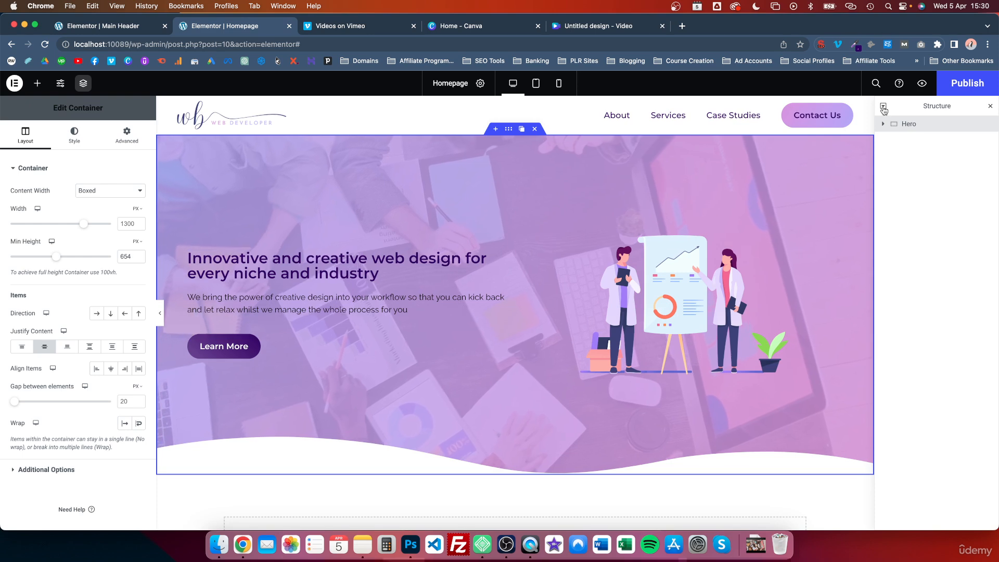
{"action": "left_click_drag", "start_coordinate": [883, 109], "coordinate": [905, 153]}
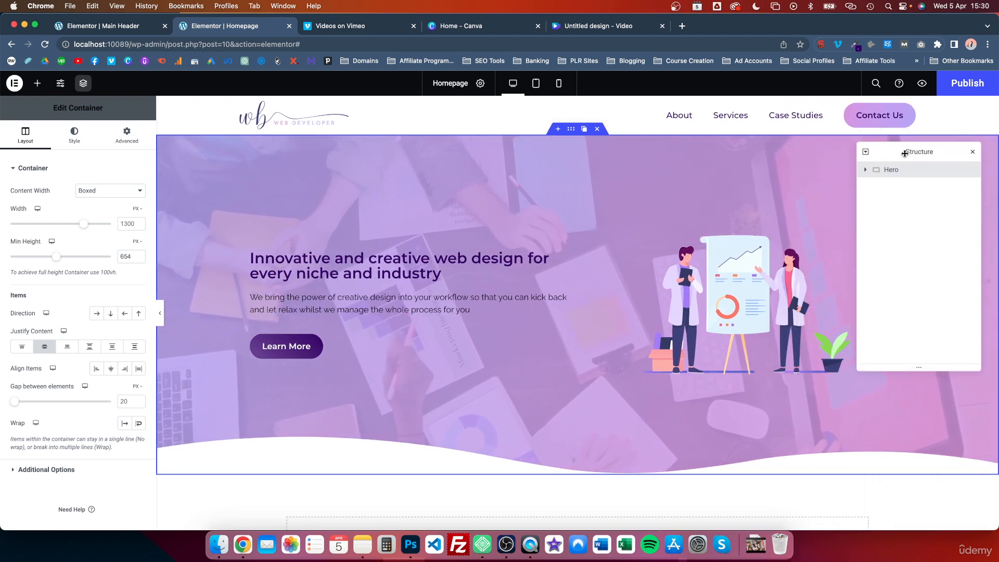
Step: Preview the hero section in tablet and mobile sizes and examine how its text, illustration and wave divider lay out
{"action": "left_click", "coordinate": [537, 85]}
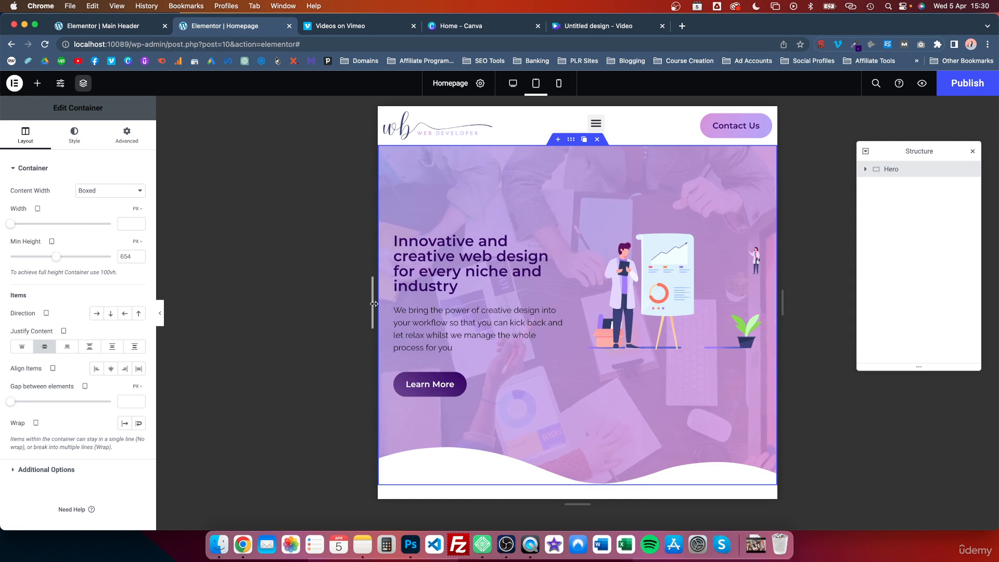
{"action": "left_click_drag", "start_coordinate": [348, 318], "coordinate": [412, 316]}
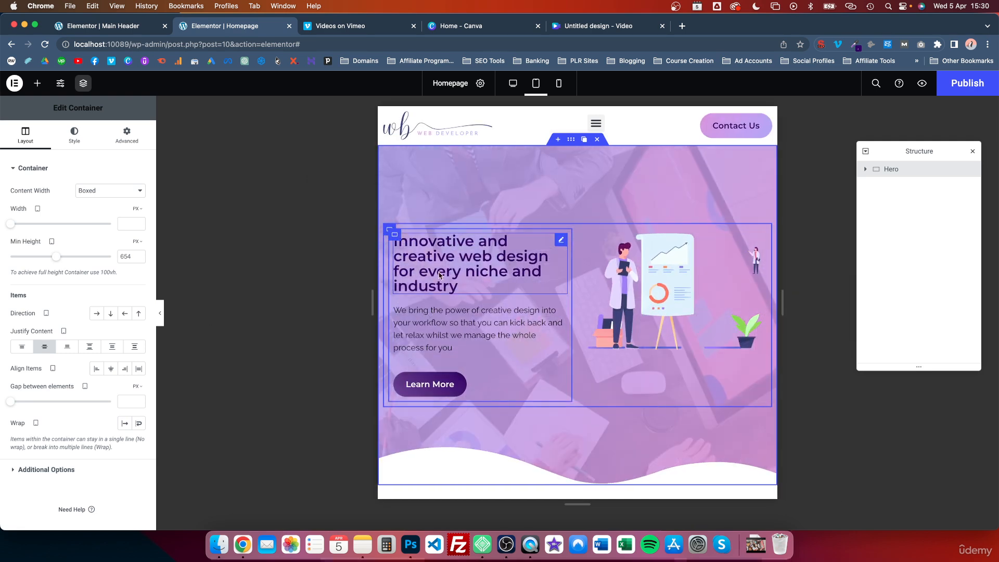
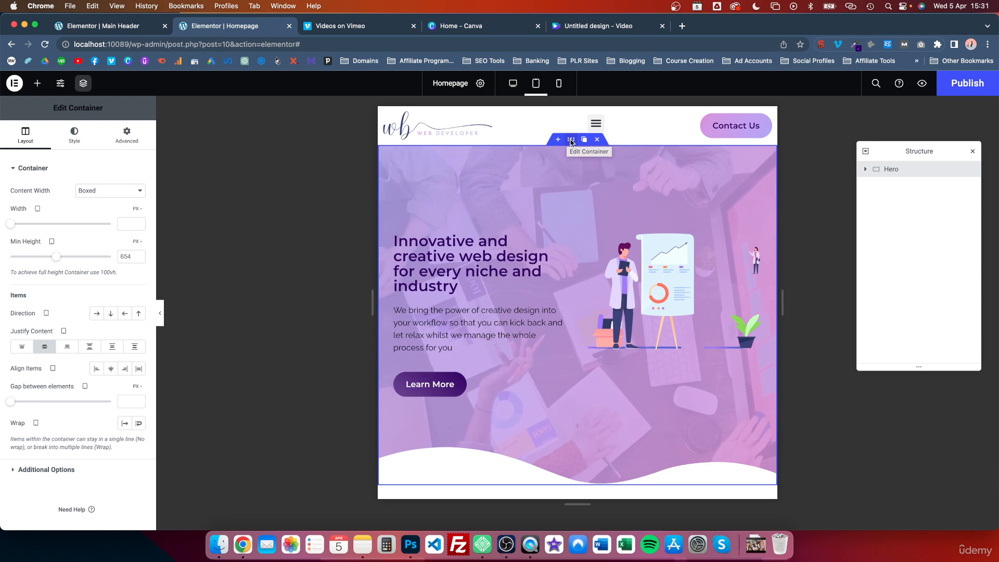
{"action": "left_click", "coordinate": [560, 84]}
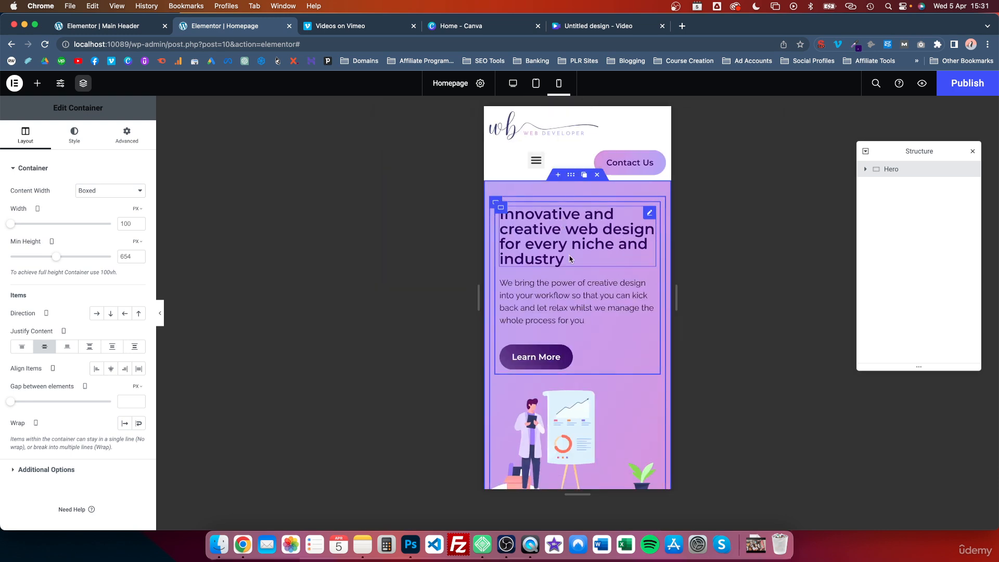
{"action": "scroll", "coordinate": [569, 342], "scroll_direction": "down", "scroll_amount": 2}
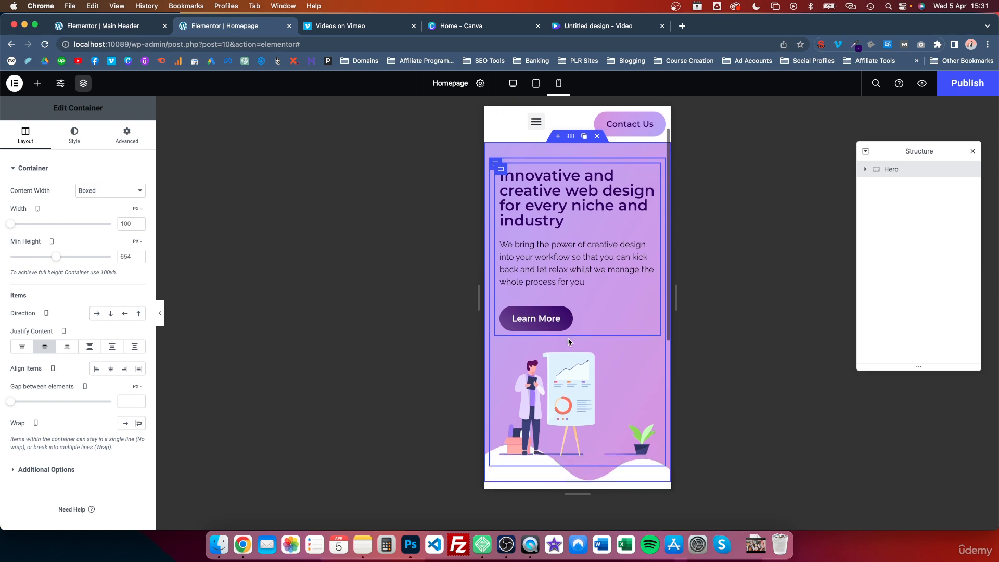
{"action": "scroll", "coordinate": [571, 213], "scroll_direction": "down", "scroll_amount": 5}
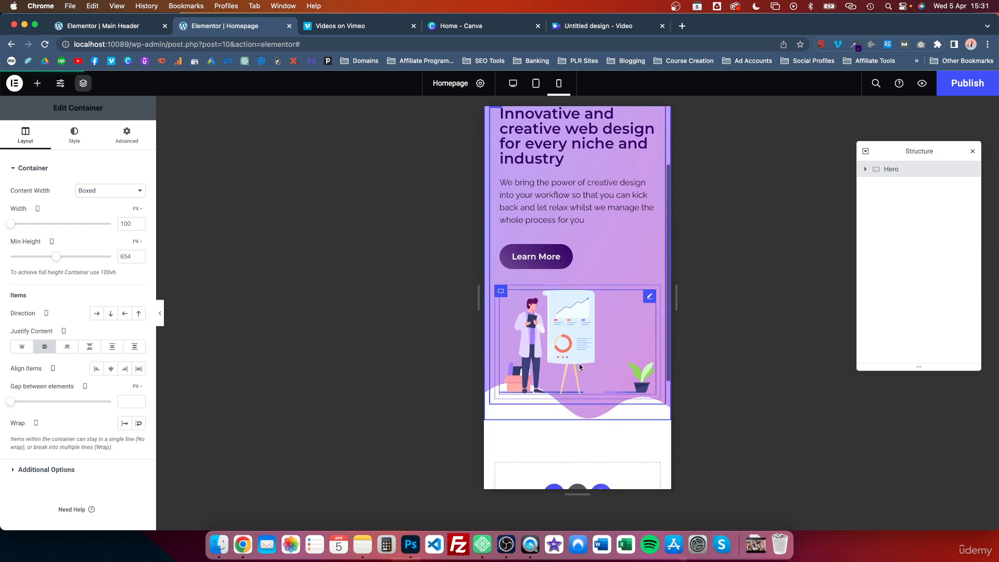
{"action": "scroll", "coordinate": [636, 255], "scroll_direction": "down", "scroll_amount": 2}
{"action": "scroll", "coordinate": [614, 261], "scroll_direction": "up", "scroll_amount": 8}
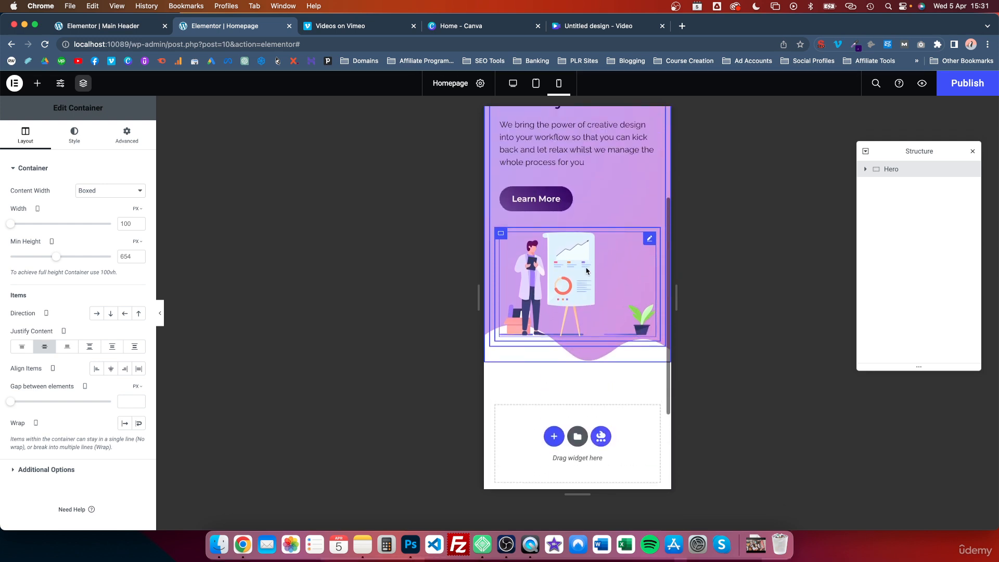
{"action": "scroll", "coordinate": [586, 271], "scroll_direction": "down", "scroll_amount": 5}
{"action": "scroll", "coordinate": [575, 187], "scroll_direction": "up", "scroll_amount": 5}
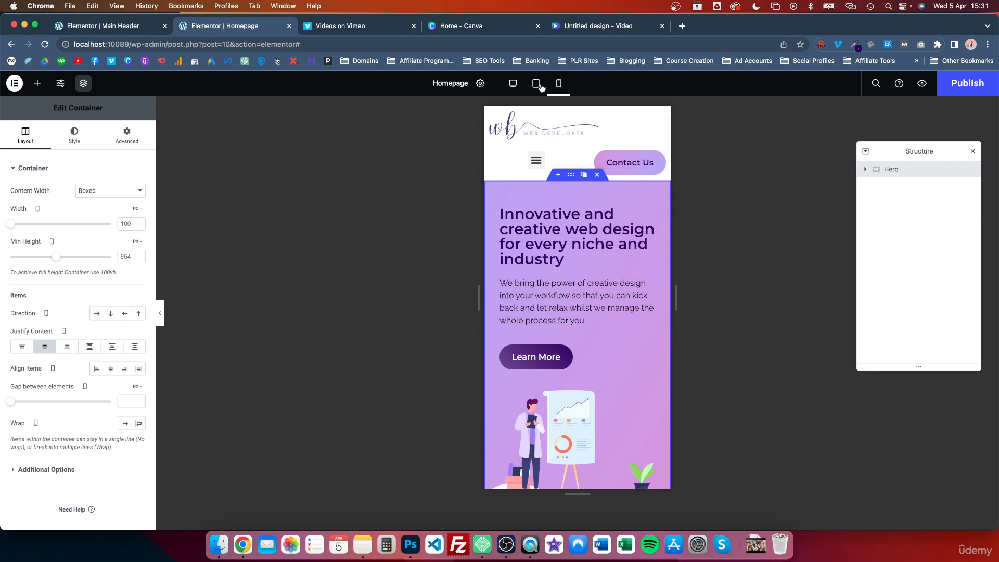
Step: Return to the tablet preview and examine the placement of the woman image within the hero illustration
{"action": "left_click", "coordinate": [536, 83]}
{"action": "scroll", "coordinate": [575, 302], "scroll_direction": "down", "scroll_amount": 3}
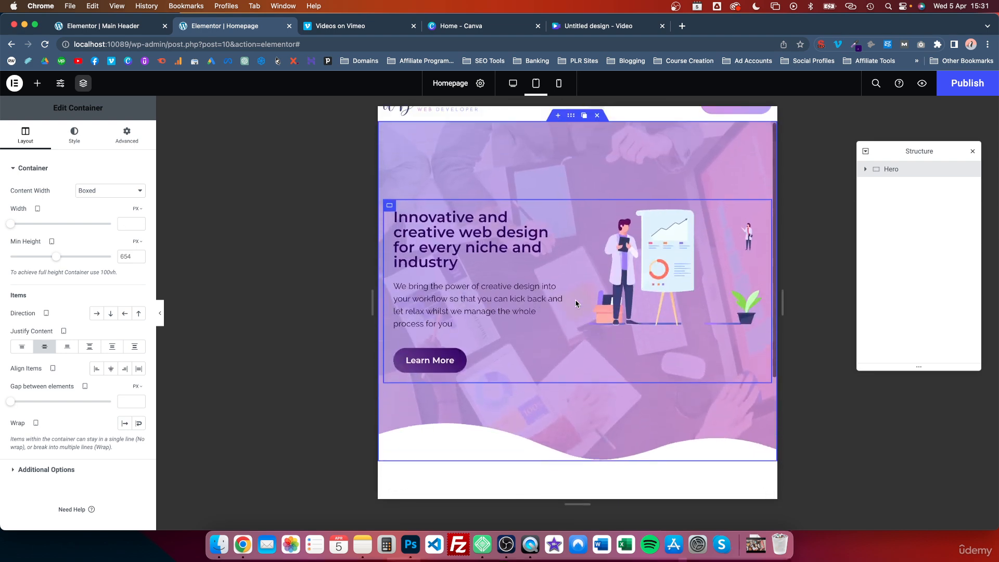
{"action": "scroll", "coordinate": [576, 304], "scroll_direction": "down", "scroll_amount": 1}
{"action": "scroll", "coordinate": [755, 302], "scroll_direction": "up", "scroll_amount": 2}
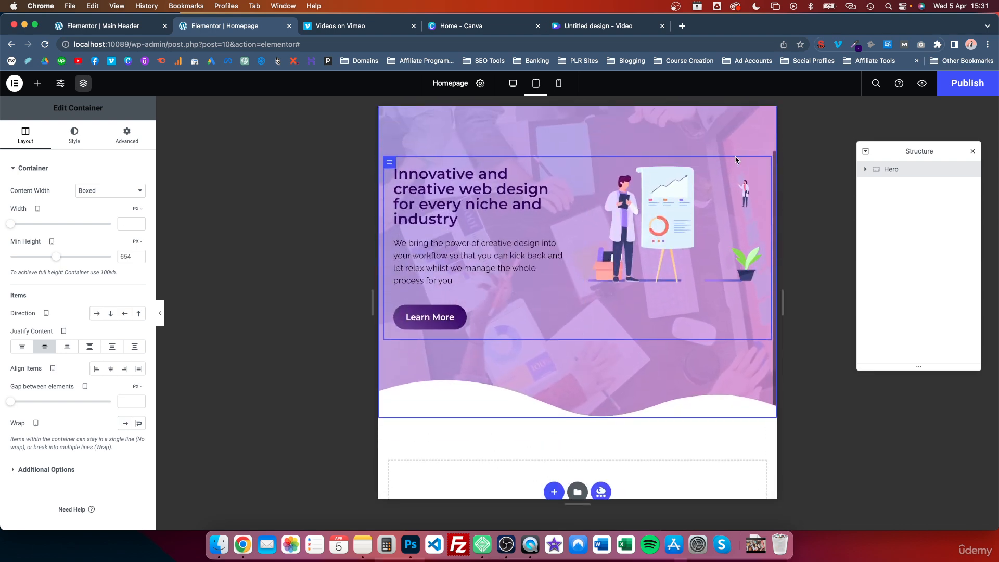
{"action": "scroll", "coordinate": [737, 159], "scroll_direction": "down", "scroll_amount": 1}
{"action": "scroll", "coordinate": [718, 177], "scroll_direction": "up", "scroll_amount": 2}
{"action": "scroll", "coordinate": [703, 193], "scroll_direction": "down", "scroll_amount": 1}
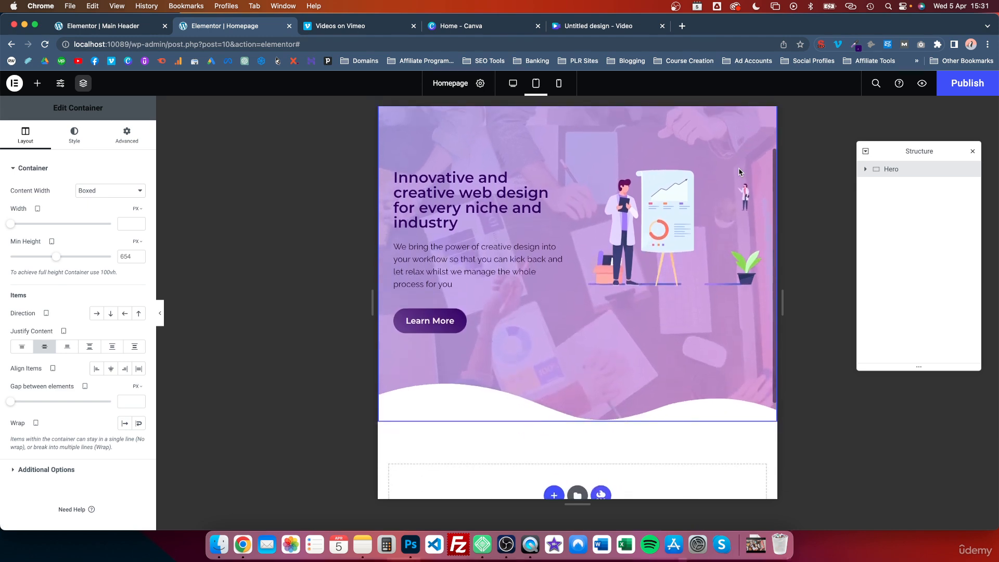
{"action": "scroll", "coordinate": [693, 203], "scroll_direction": "up", "scroll_amount": 1}
Step: Expand the Hero's nested containers in the structure, then select the small woman image and show its style settings
{"action": "left_click", "coordinate": [864, 169]}
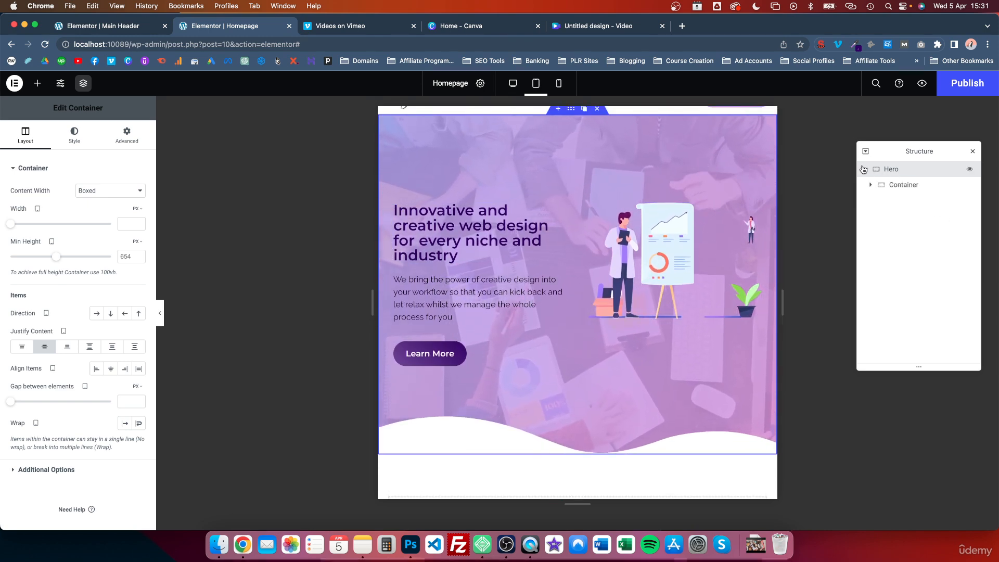
{"action": "left_click", "coordinate": [878, 186]}
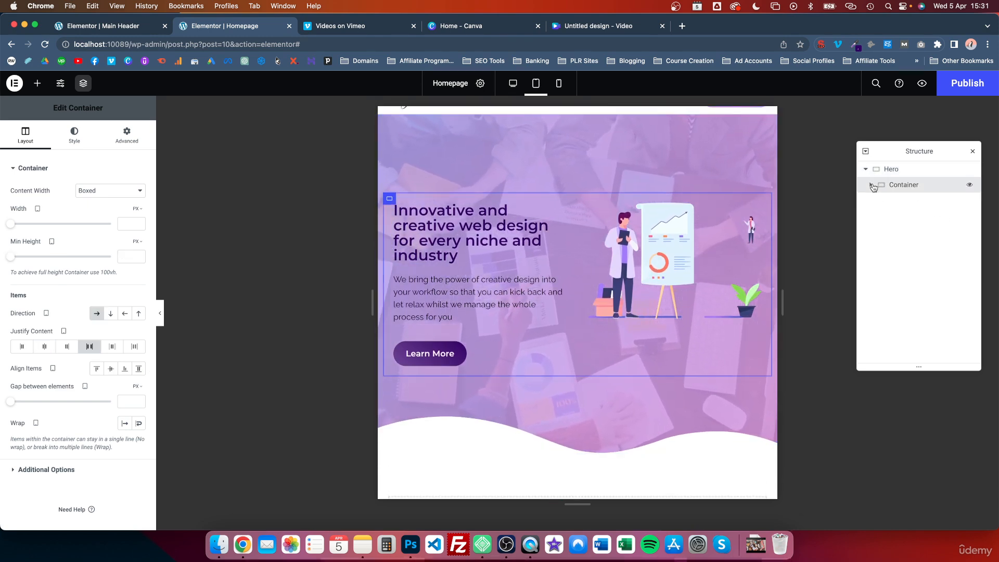
{"action": "left_click", "coordinate": [877, 202]}
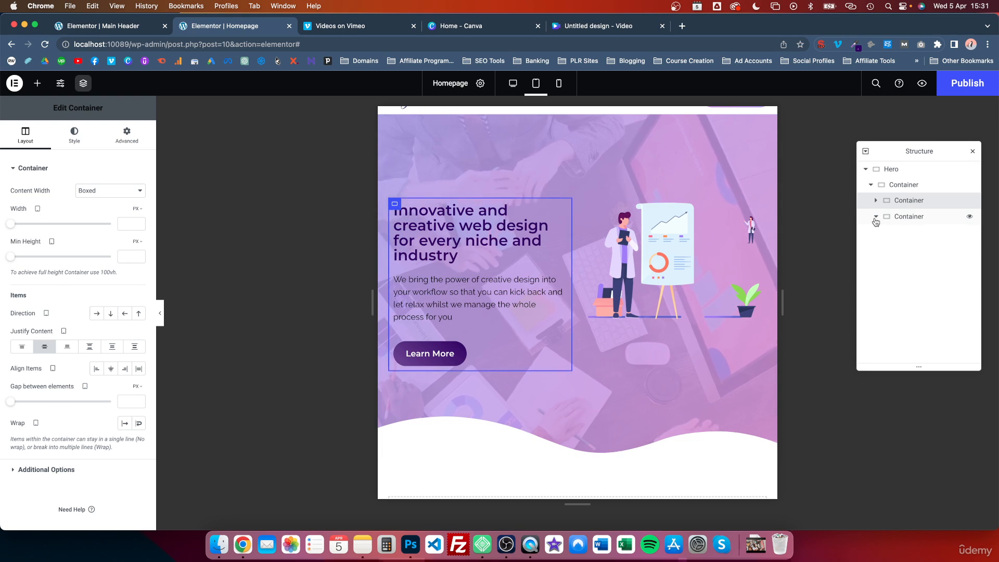
{"action": "left_click", "coordinate": [877, 202]}
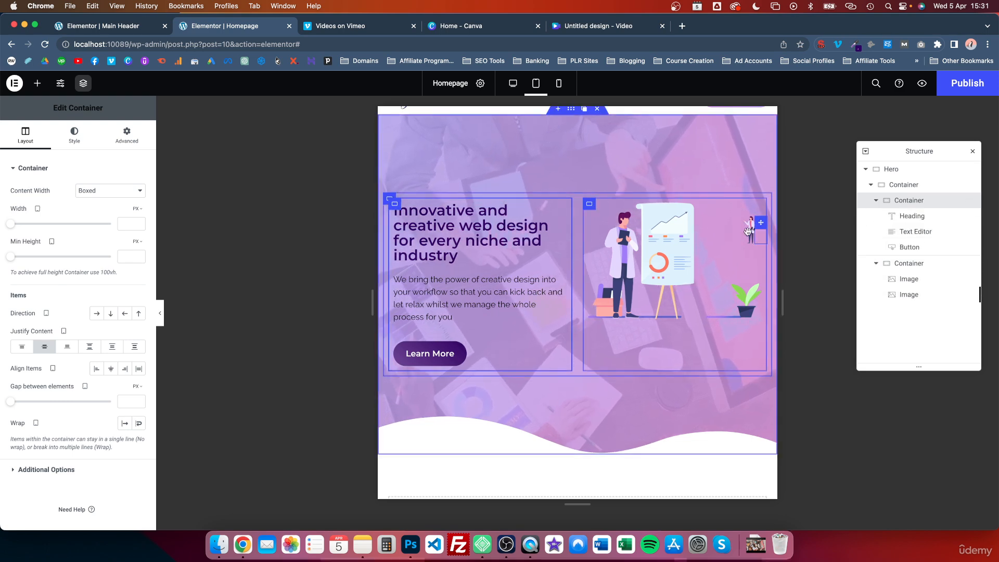
{"action": "left_click", "coordinate": [750, 227]}
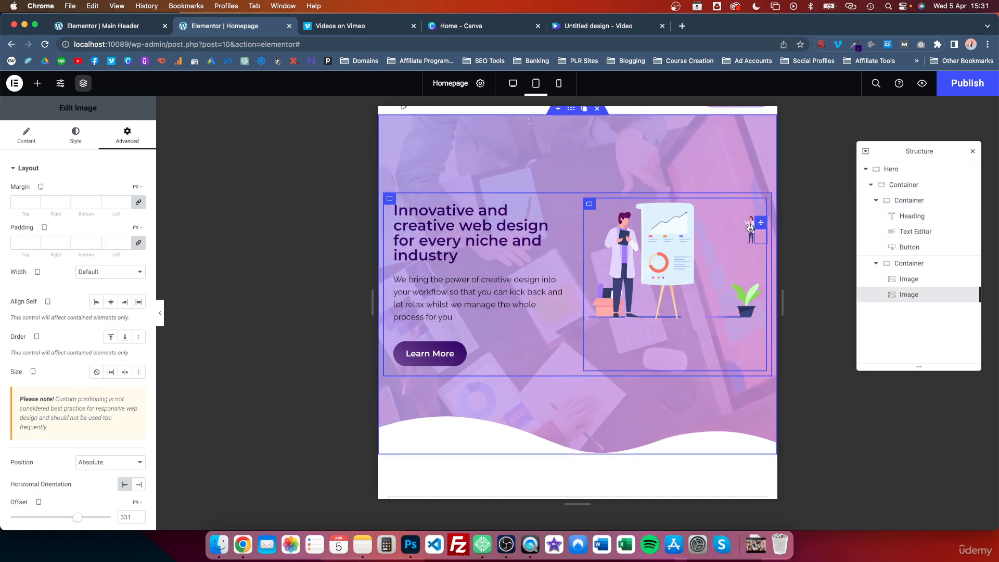
{"action": "left_click", "coordinate": [75, 137]}
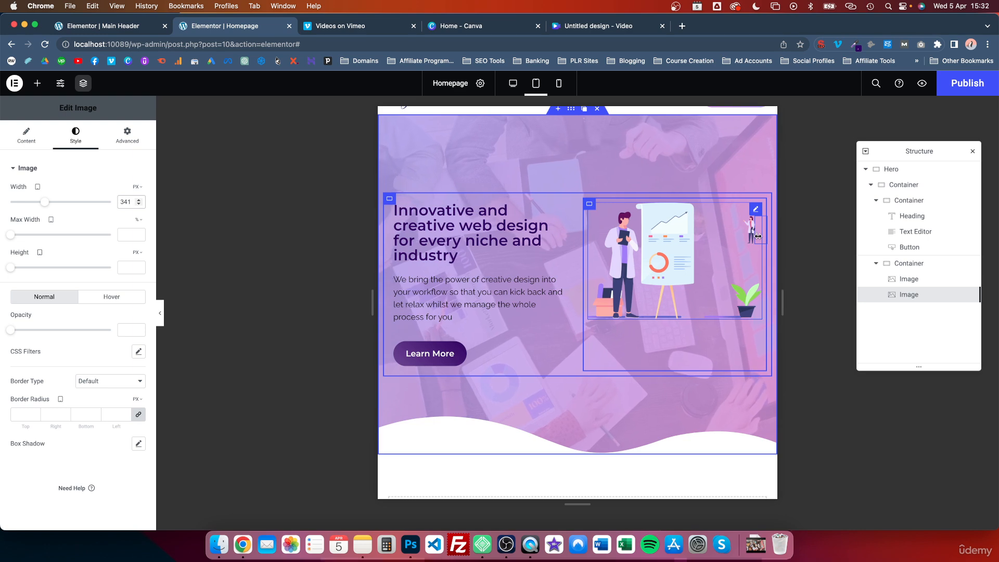
Step: Set the woman image's horizontal offset to -331 px for the tablet view
{"action": "left_click", "coordinate": [145, 147]}
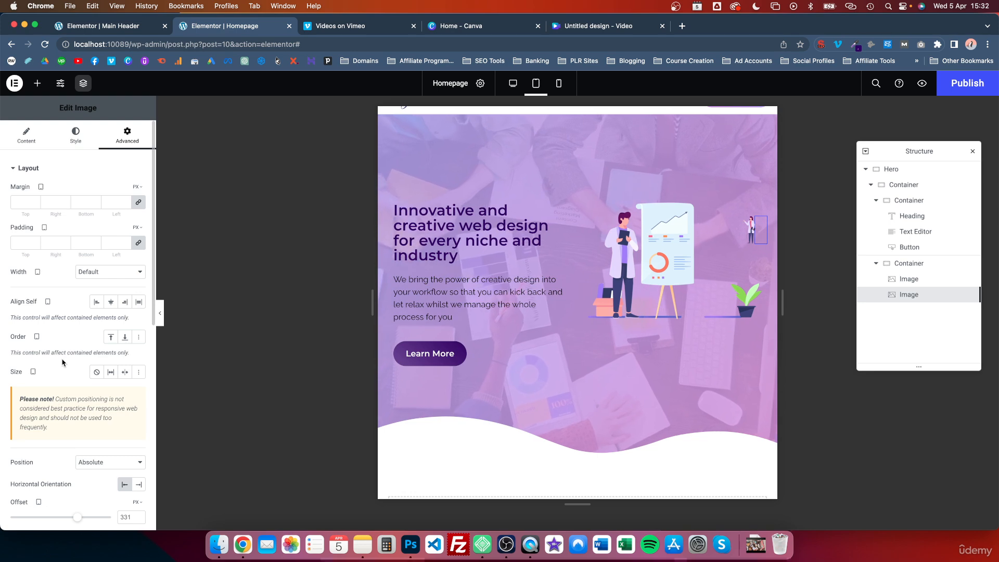
{"action": "scroll", "coordinate": [78, 364], "scroll_direction": "down", "scroll_amount": 10}
{"action": "scroll", "coordinate": [90, 330], "scroll_direction": "up", "scroll_amount": 5}
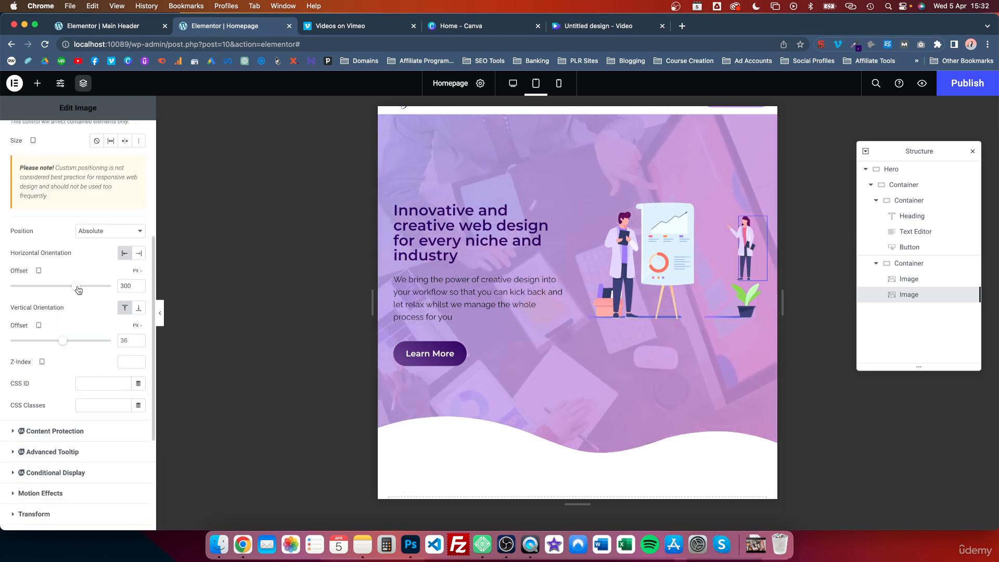
{"action": "left_click_drag", "start_coordinate": [74, 288], "coordinate": [48, 285]}
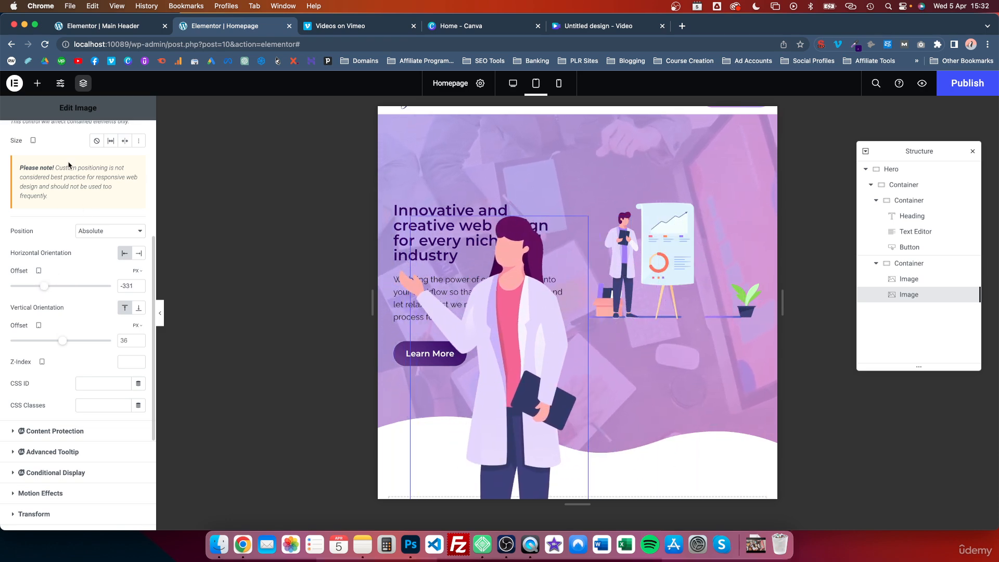
{"action": "scroll", "coordinate": [71, 171], "scroll_direction": "up", "scroll_amount": 5}
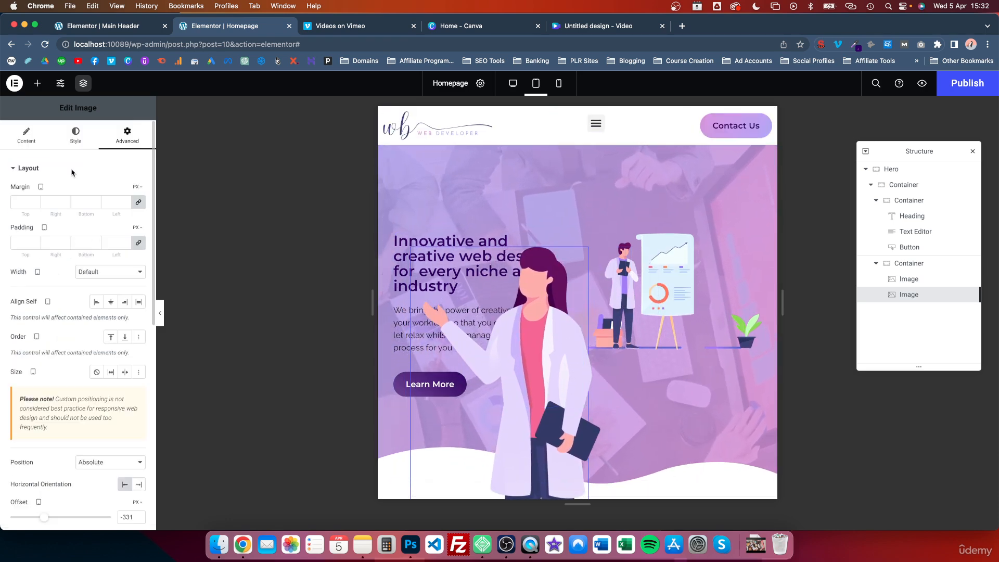
Step: Reduce the woman image's width to 86 px for the tablet view
{"action": "left_click", "coordinate": [73, 137]}
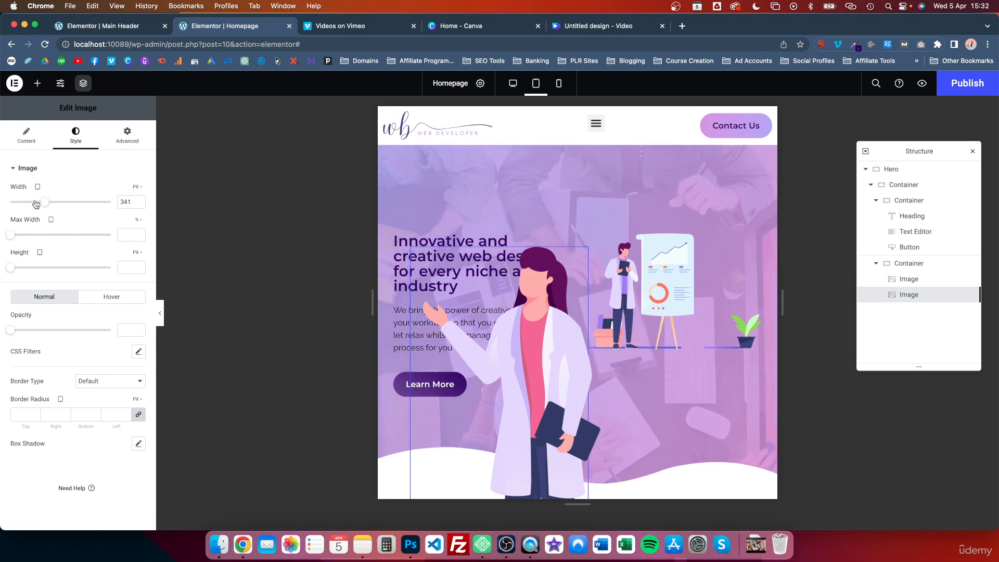
{"action": "left_click_drag", "start_coordinate": [45, 203], "coordinate": [27, 204]}
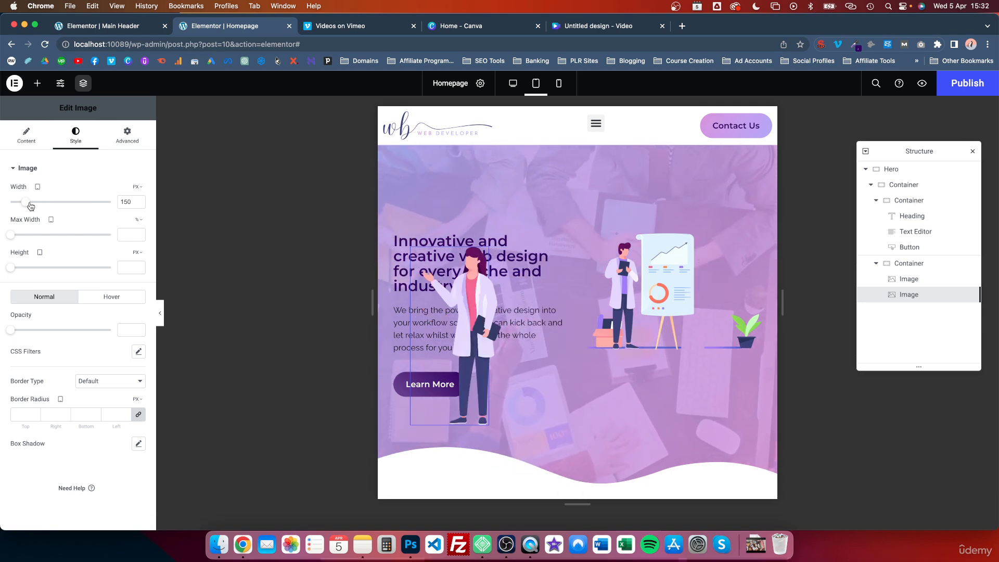
{"action": "left_click", "coordinate": [139, 204]}
{"action": "left_click", "coordinate": [138, 205]}
{"action": "left_click", "coordinate": [138, 205]}
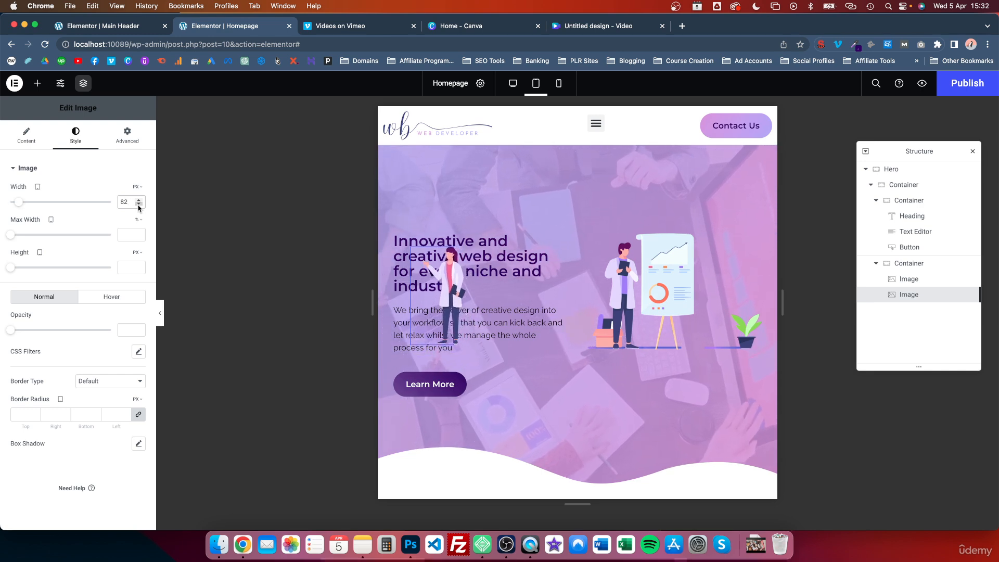
Step: Set the woman image's horizontal offset to 179 px so she stands beside the presentation board in the tablet view
{"action": "left_click", "coordinate": [128, 136]}
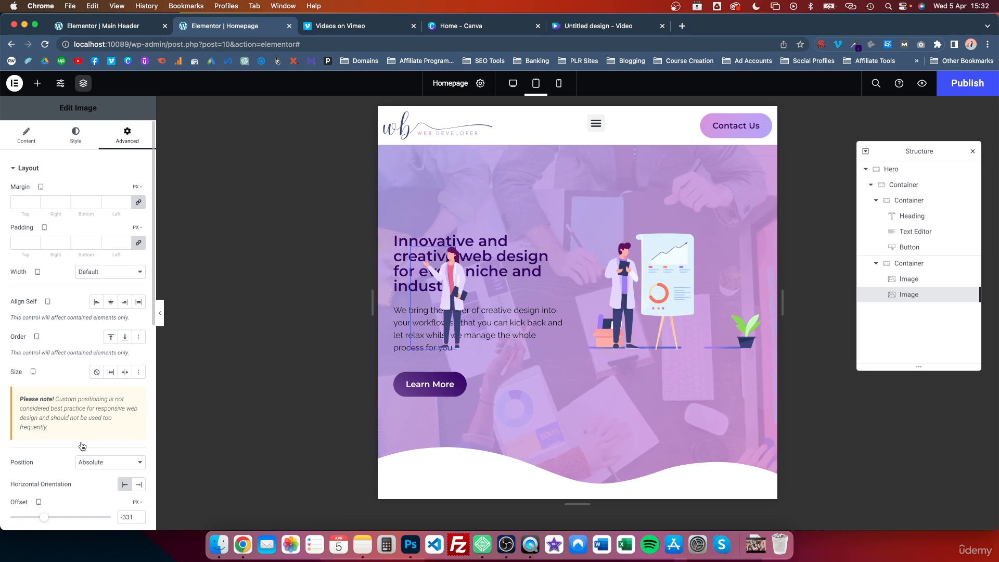
{"action": "scroll", "coordinate": [76, 438], "scroll_direction": "down", "scroll_amount": 5}
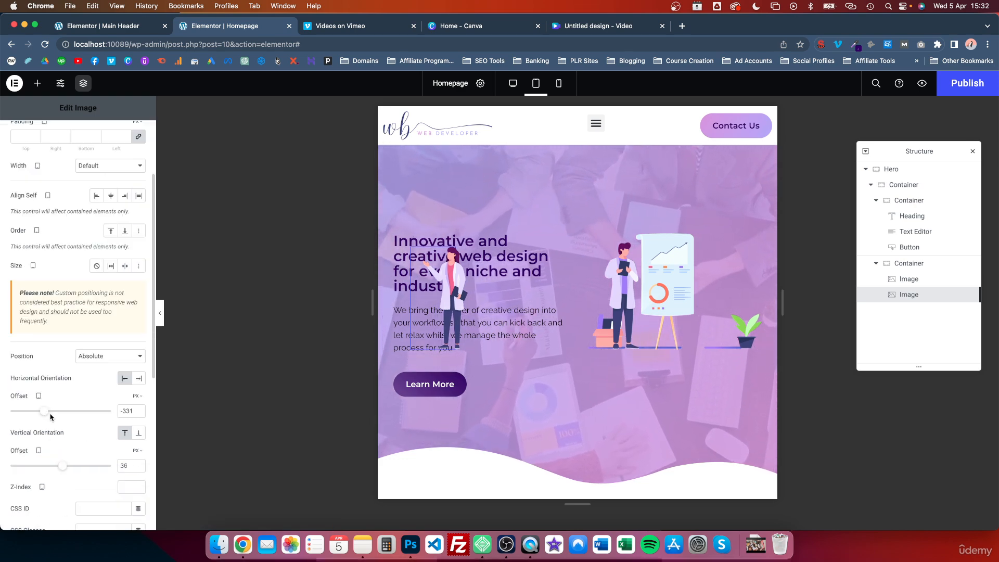
{"action": "scroll", "coordinate": [52, 416], "scroll_direction": "down", "scroll_amount": 3}
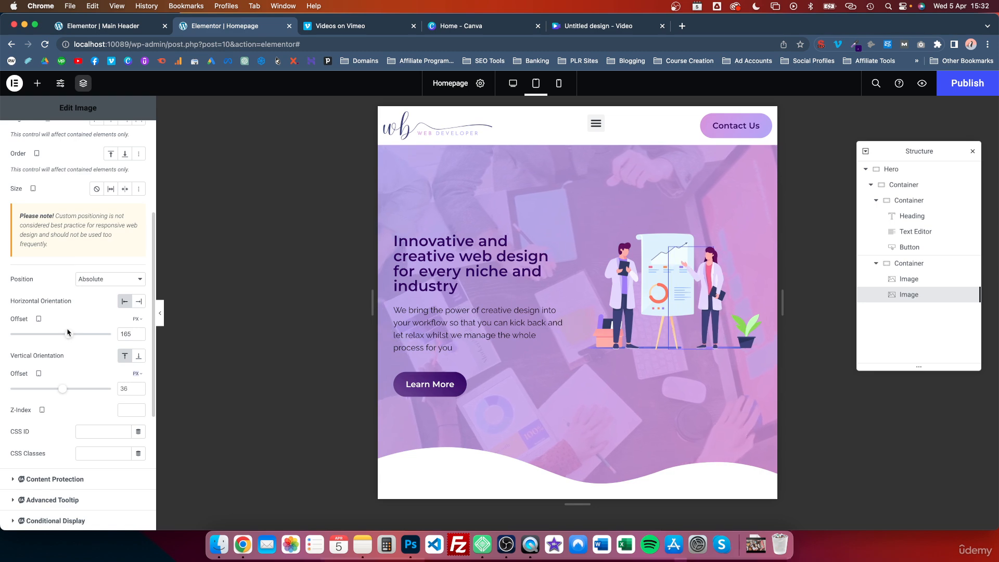
{"action": "left_click", "coordinate": [139, 332]}
{"action": "left_click", "coordinate": [139, 332]}
{"action": "left_click", "coordinate": [139, 332]}
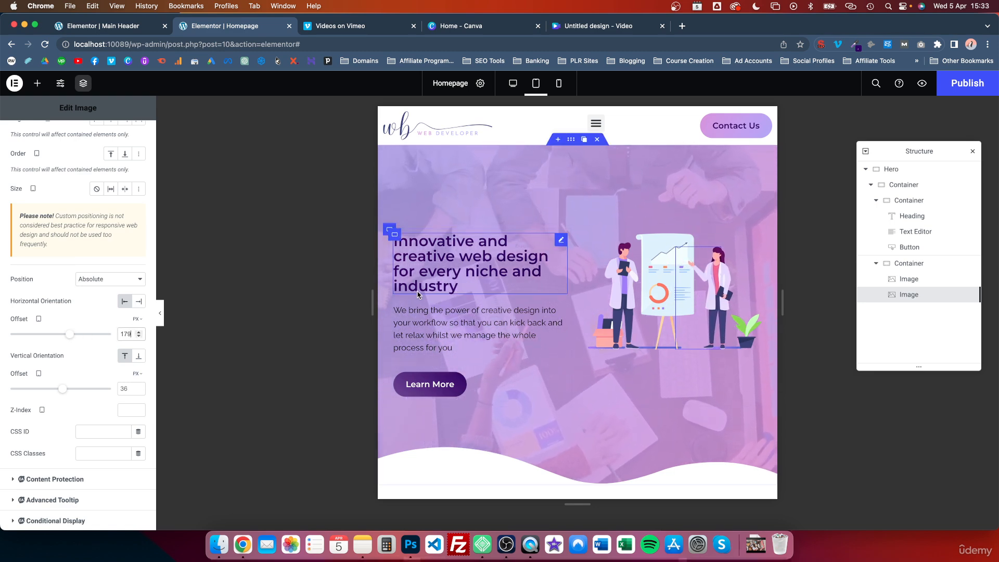
Step: Examine the whole hero section in the tablet preview, checking the text, the illustration and the wave divider
{"action": "scroll", "coordinate": [532, 286], "scroll_direction": "down", "scroll_amount": 3}
{"action": "scroll", "coordinate": [532, 285], "scroll_direction": "down", "scroll_amount": 2}
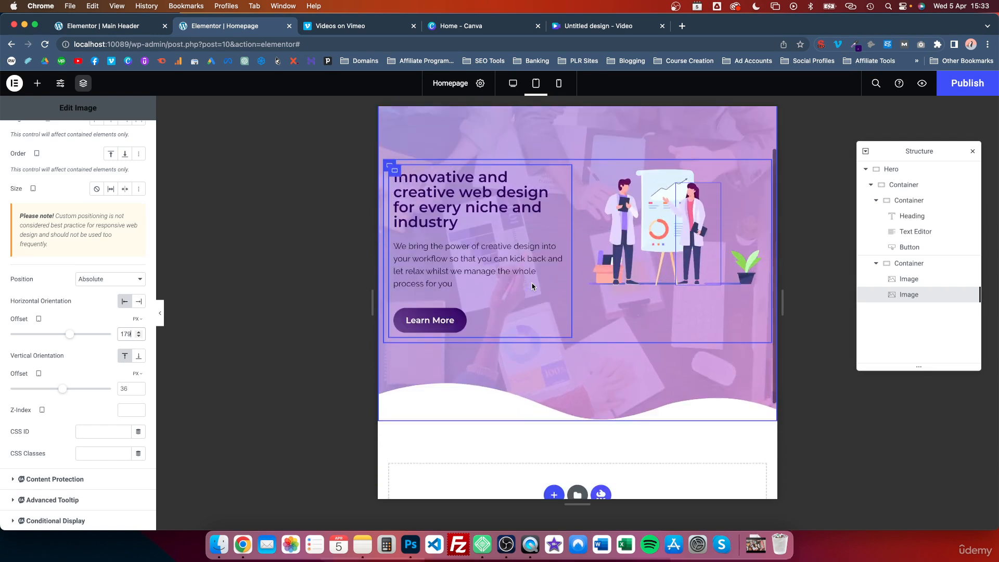
{"action": "scroll", "coordinate": [532, 285], "scroll_direction": "up", "scroll_amount": 3}
{"action": "scroll", "coordinate": [532, 285], "scroll_direction": "down", "scroll_amount": 3}
{"action": "scroll", "coordinate": [532, 285], "scroll_direction": "up", "scroll_amount": 3}
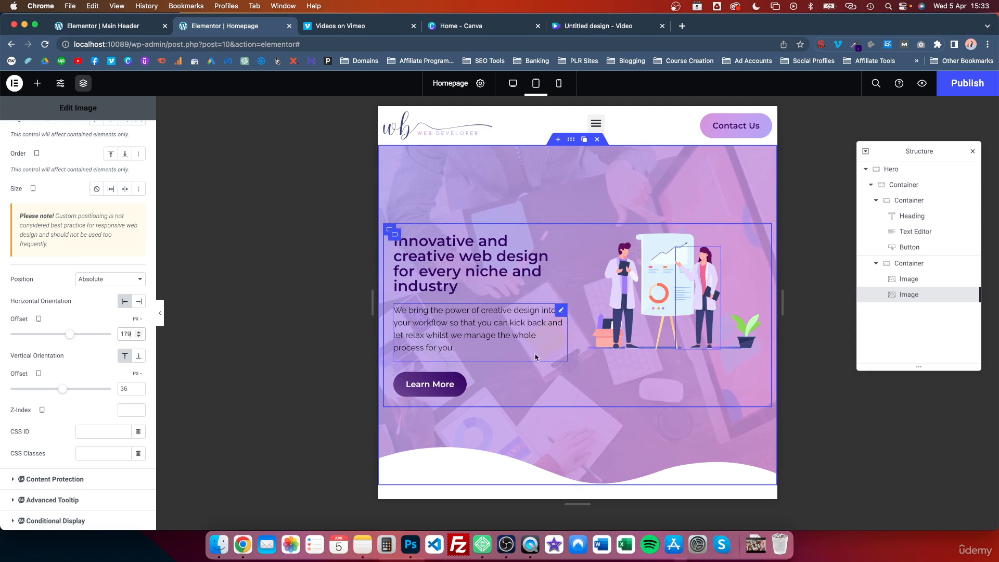
{"action": "scroll", "coordinate": [658, 344], "scroll_direction": "down", "scroll_amount": 3}
{"action": "scroll", "coordinate": [649, 322], "scroll_direction": "up", "scroll_amount": 3}
{"action": "scroll", "coordinate": [648, 322], "scroll_direction": "down", "scroll_amount": 2}
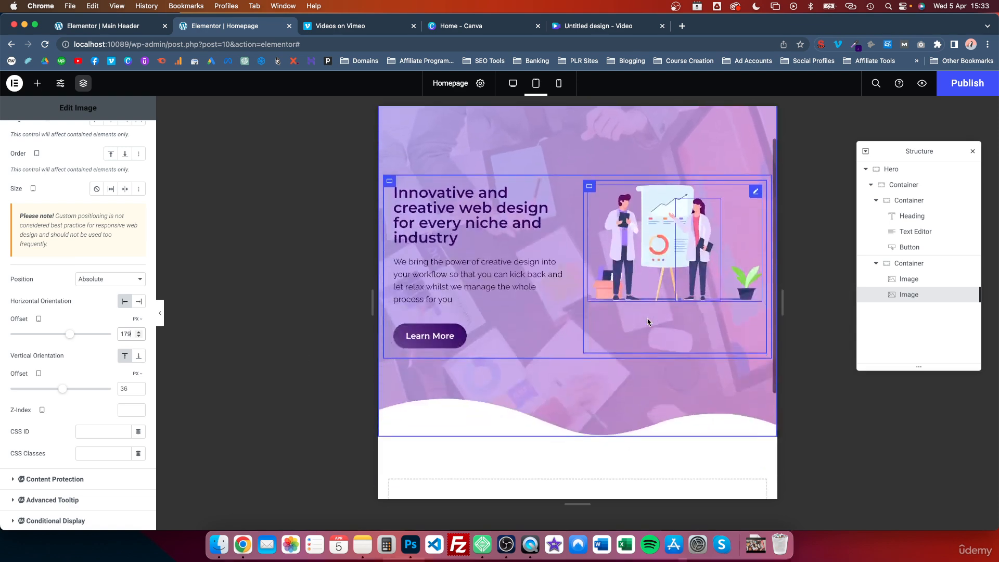
{"action": "scroll", "coordinate": [648, 322], "scroll_direction": "up", "scroll_amount": 2}
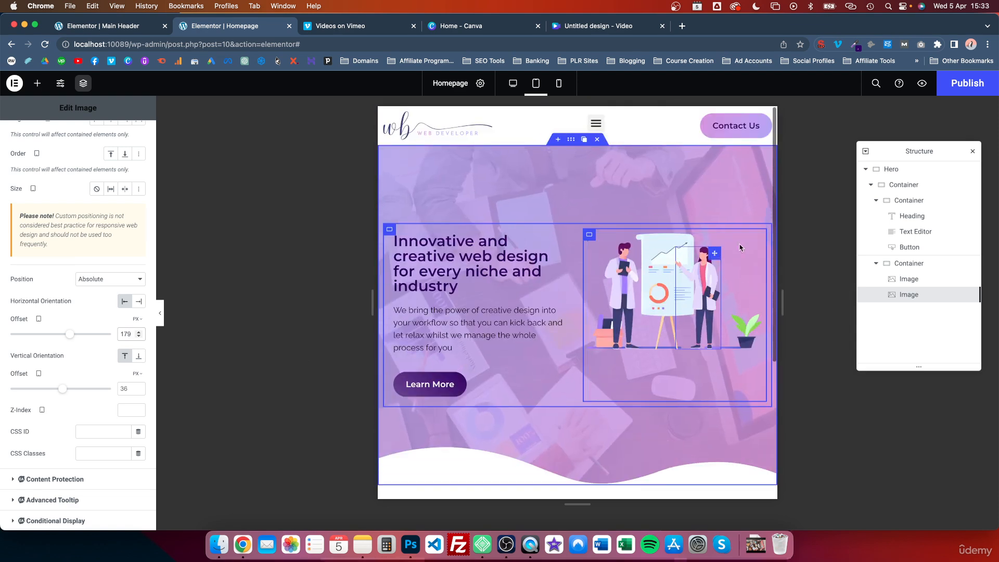
Step: Switch to the mobile preview and set the woman image's vertical offset to 15 px
{"action": "left_click", "coordinate": [558, 83]}
{"action": "scroll", "coordinate": [599, 287], "scroll_direction": "down", "scroll_amount": 2}
{"action": "scroll", "coordinate": [599, 288], "scroll_direction": "down", "scroll_amount": 2}
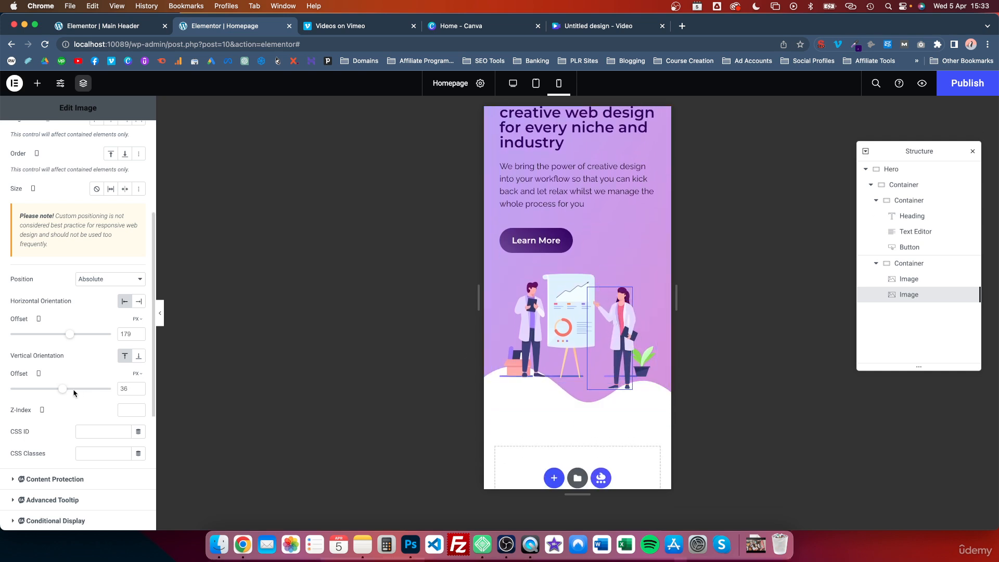
{"action": "left_click_drag", "start_coordinate": [63, 389], "coordinate": [64, 393]}
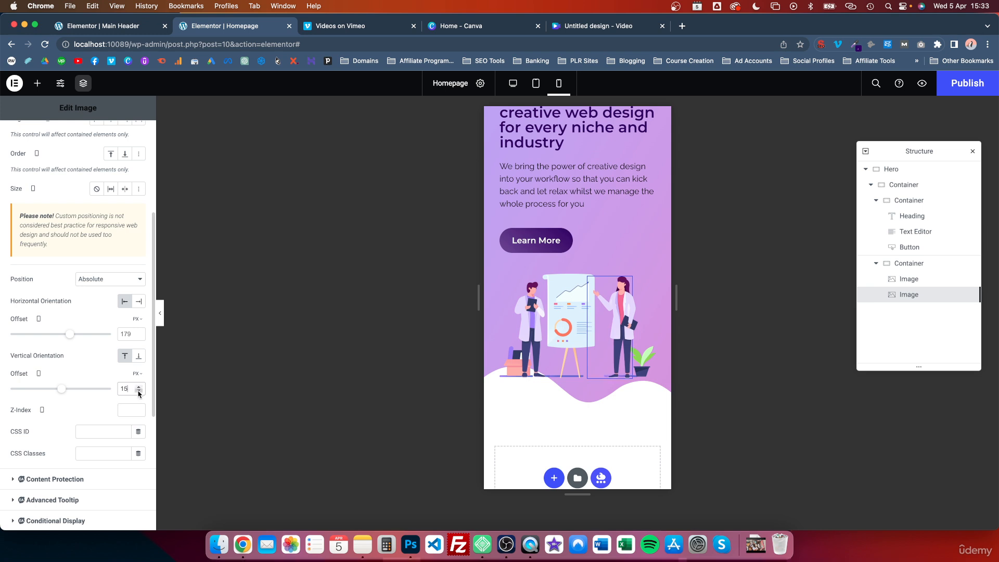
Step: Set the woman image's width to 76 px for the mobile view
{"action": "scroll", "coordinate": [79, 166], "scroll_direction": "up", "scroll_amount": 10}
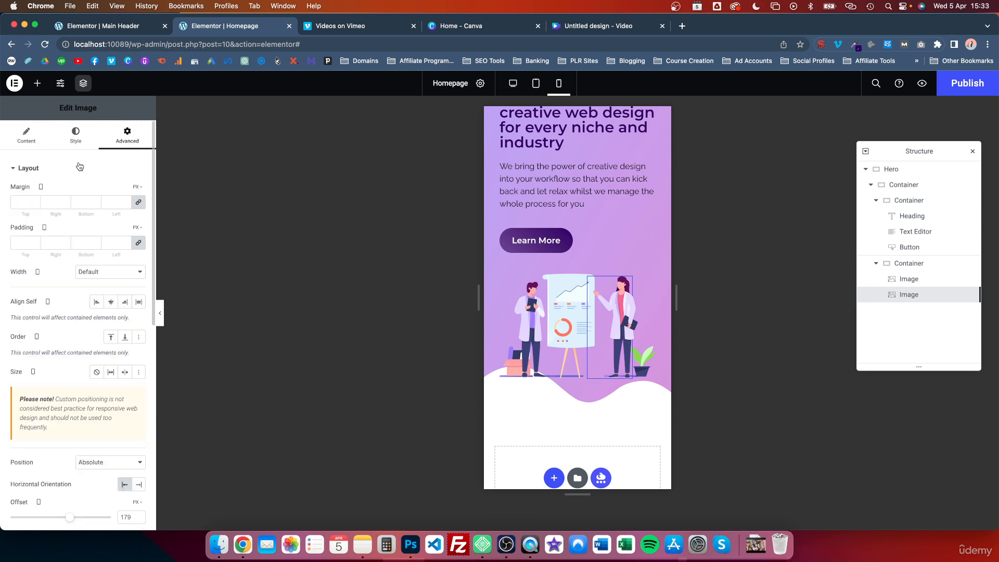
{"action": "left_click", "coordinate": [76, 135]}
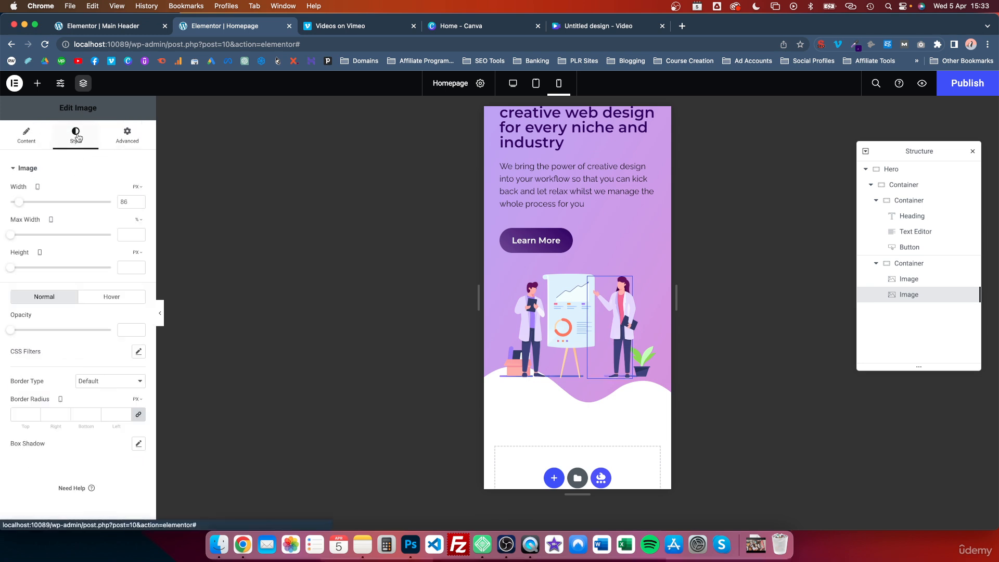
{"action": "type", "text": "80"}
{"action": "double_click", "coordinate": [138, 204]}
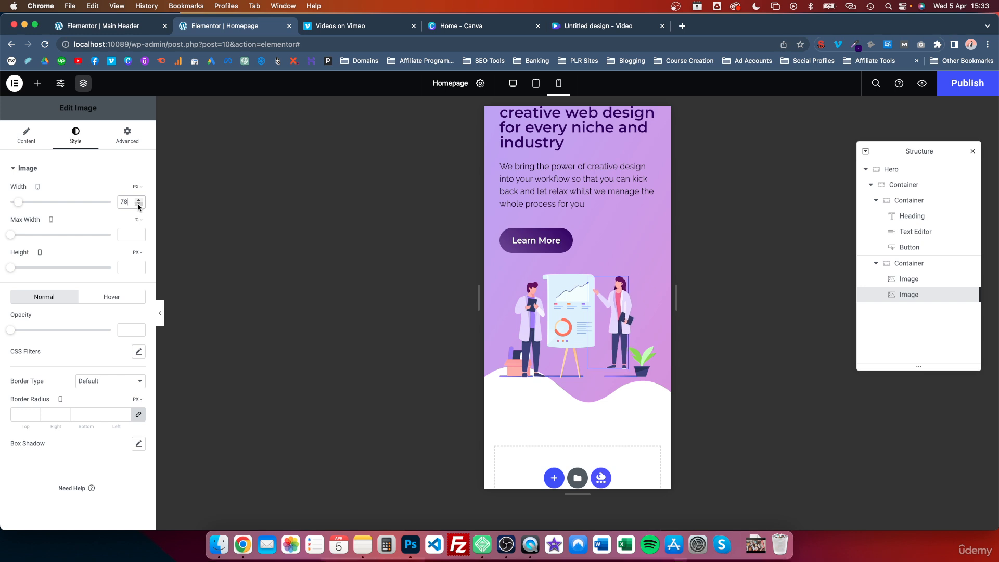
{"action": "double_click", "coordinate": [138, 204]}
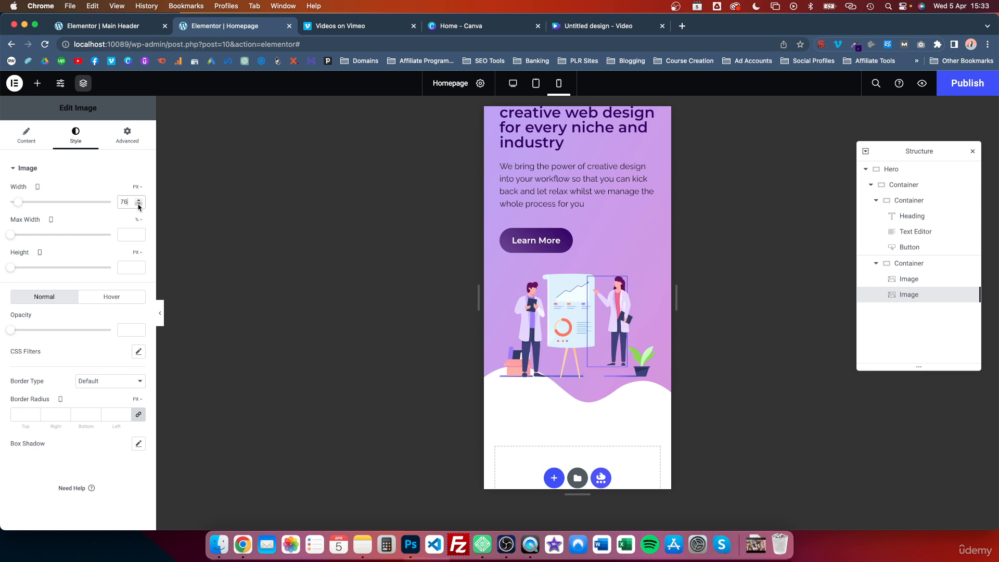
Step: Give the woman image a Z-Index of 1 and a vertical offset of 35 px for the mobile view
{"action": "left_click", "coordinate": [127, 136]}
{"action": "scroll", "coordinate": [59, 392], "scroll_direction": "down", "scroll_amount": 5}
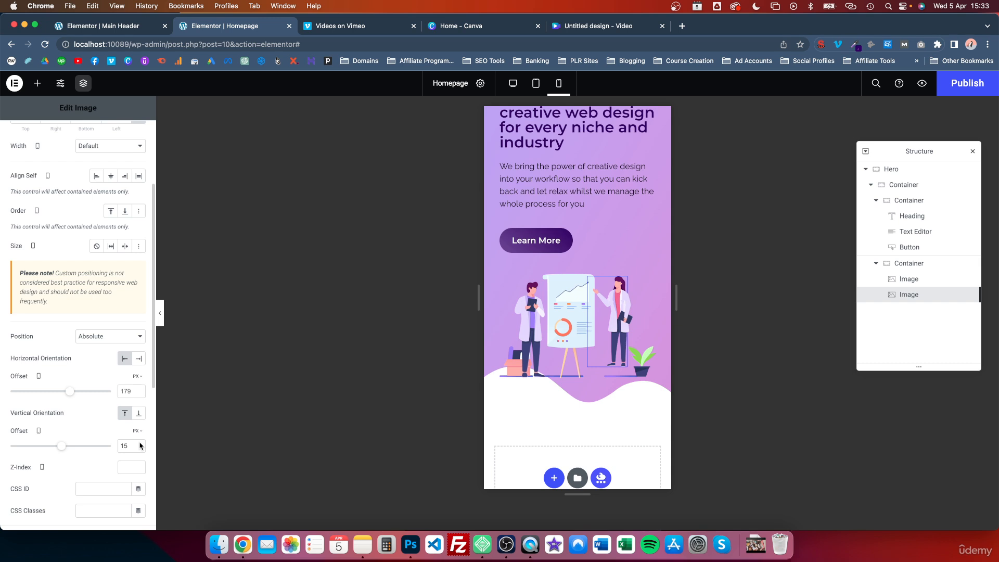
{"action": "scroll", "coordinate": [141, 447], "scroll_direction": "down", "scroll_amount": 3}
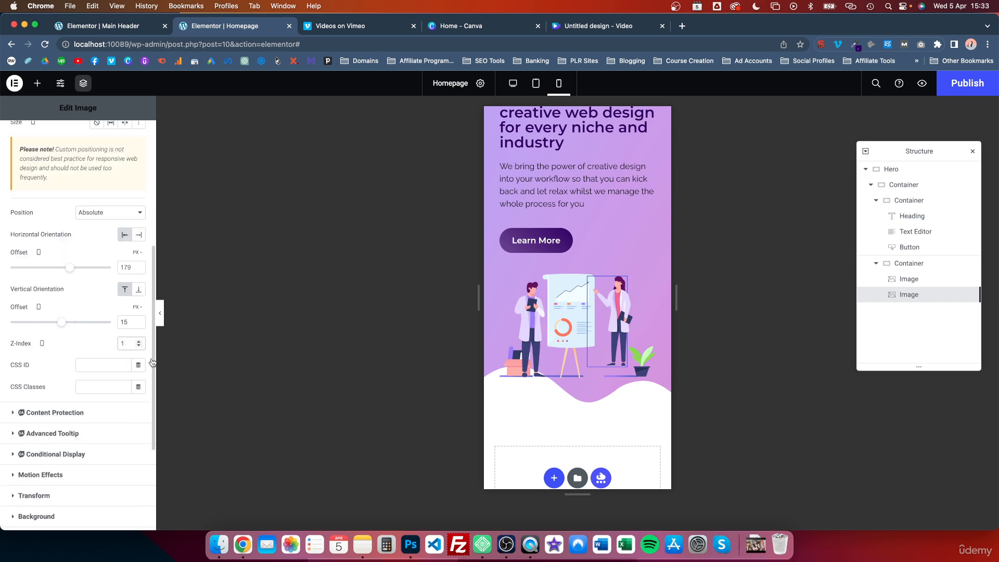
{"action": "left_click", "coordinate": [138, 321]}
{"action": "left_click", "coordinate": [138, 321]}
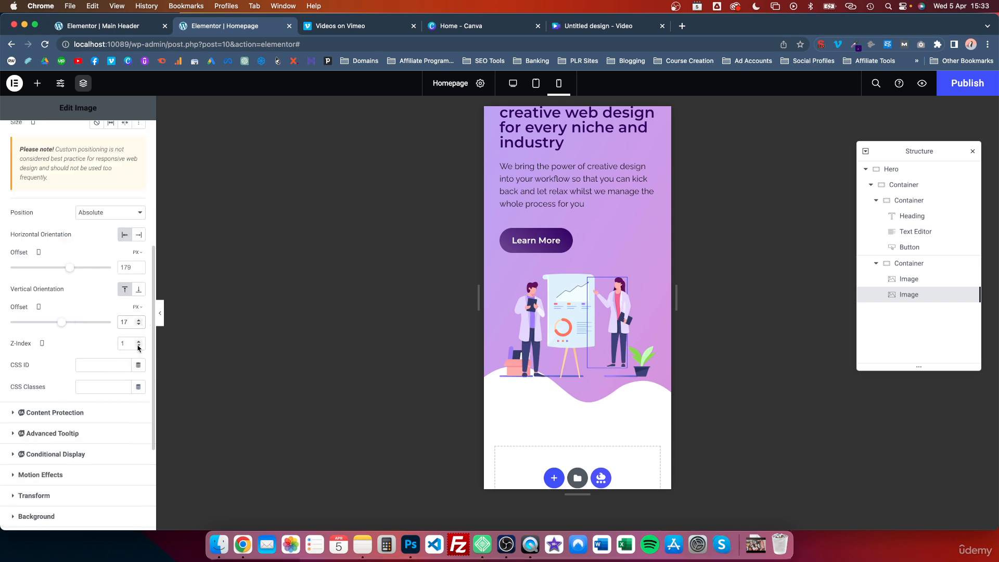
{"action": "left_click", "coordinate": [139, 320]}
{"action": "left_click", "coordinate": [139, 320]}
{"action": "left_click_drag", "start_coordinate": [139, 322], "coordinate": [139, 321]}
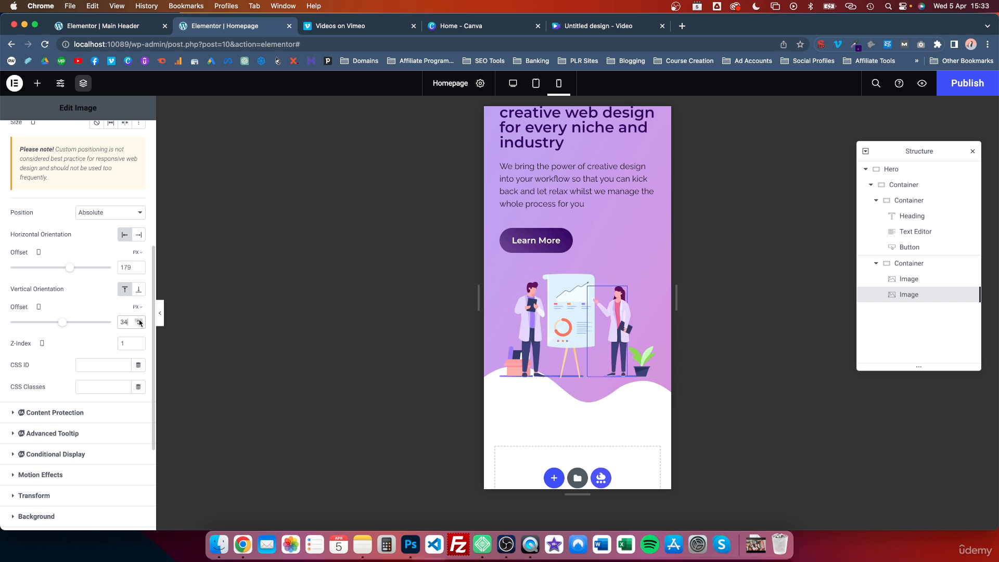
Step: Examine the hero section in the mobile preview from the header down to how the illustration meets the wave divider
{"action": "scroll", "coordinate": [612, 389], "scroll_direction": "down", "scroll_amount": 3}
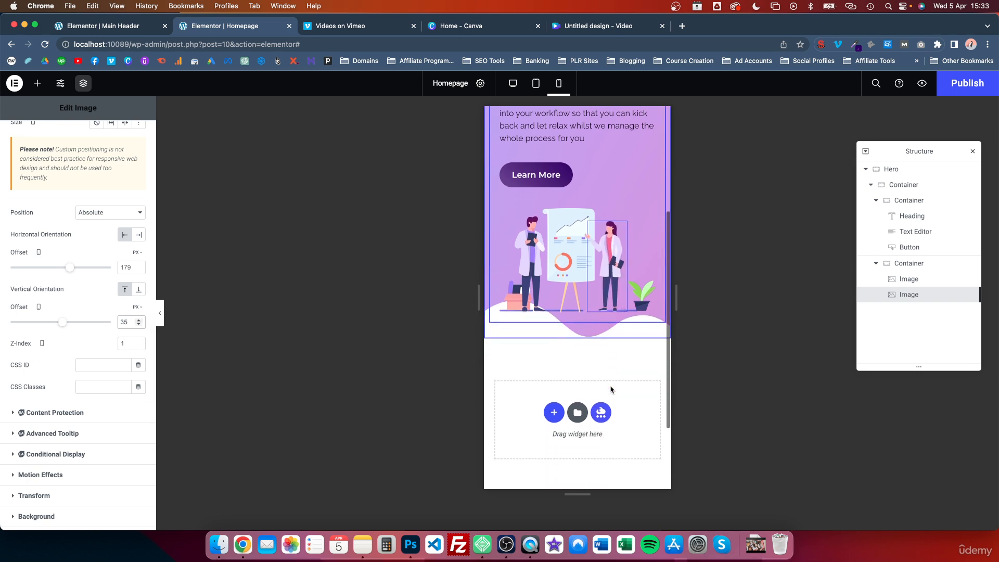
{"action": "scroll", "coordinate": [611, 389], "scroll_direction": "up", "scroll_amount": 3}
{"action": "scroll", "coordinate": [611, 389], "scroll_direction": "down", "scroll_amount": 5}
{"action": "scroll", "coordinate": [611, 390], "scroll_direction": "up", "scroll_amount": 5}
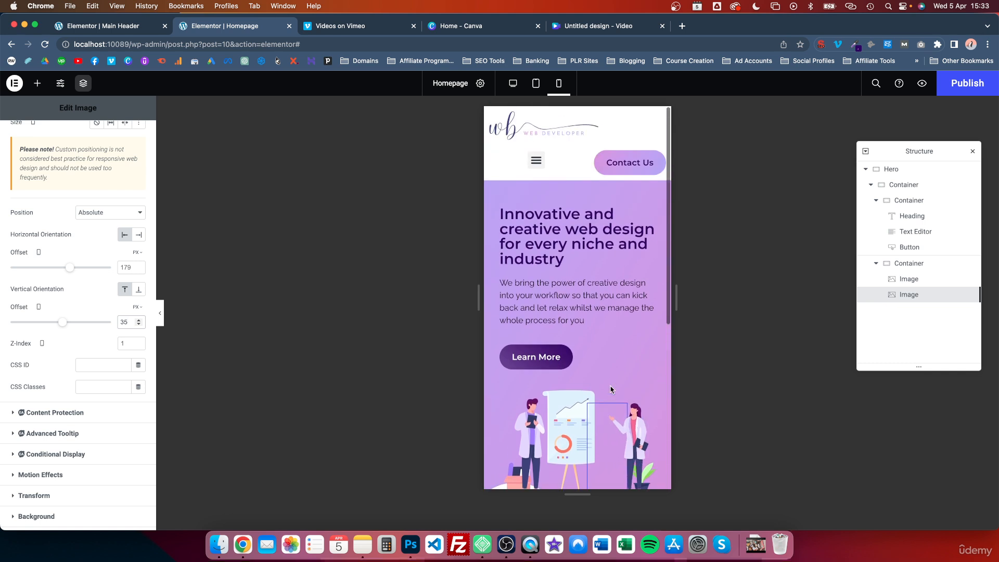
{"action": "scroll", "coordinate": [585, 312], "scroll_direction": "down", "scroll_amount": 5}
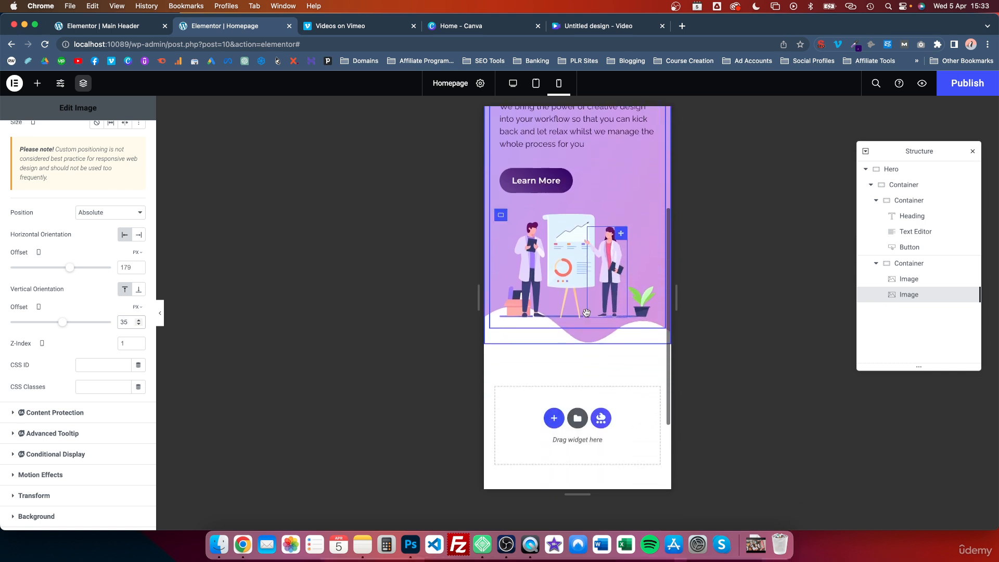
{"action": "scroll", "coordinate": [573, 260], "scroll_direction": "up", "scroll_amount": 5}
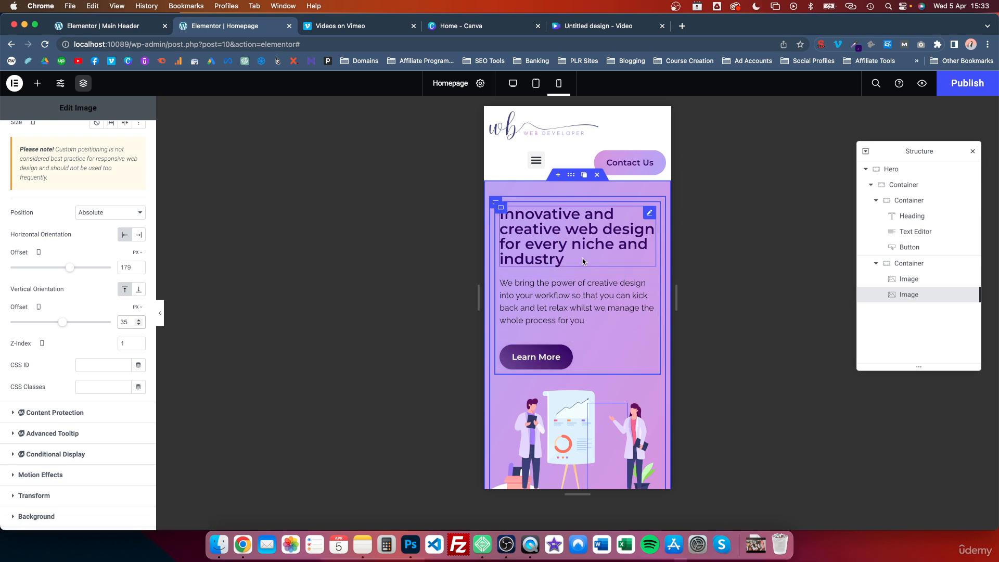
{"action": "scroll", "coordinate": [583, 261], "scroll_direction": "down", "scroll_amount": 3}
{"action": "scroll", "coordinate": [606, 348], "scroll_direction": "down", "scroll_amount": 3}
{"action": "scroll", "coordinate": [607, 356], "scroll_direction": "up", "scroll_amount": 5}
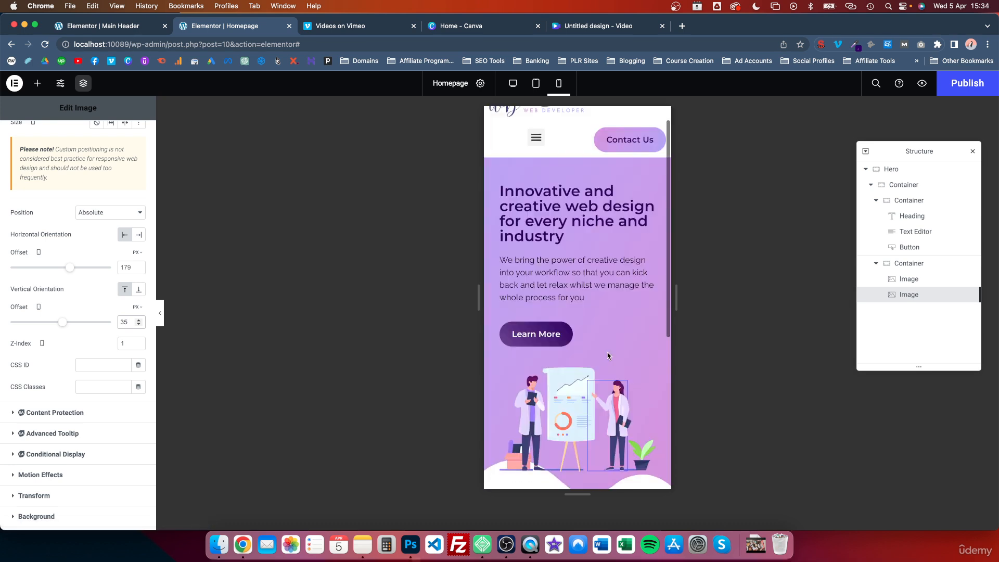
{"action": "scroll", "coordinate": [619, 385], "scroll_direction": "down", "scroll_amount": 5}
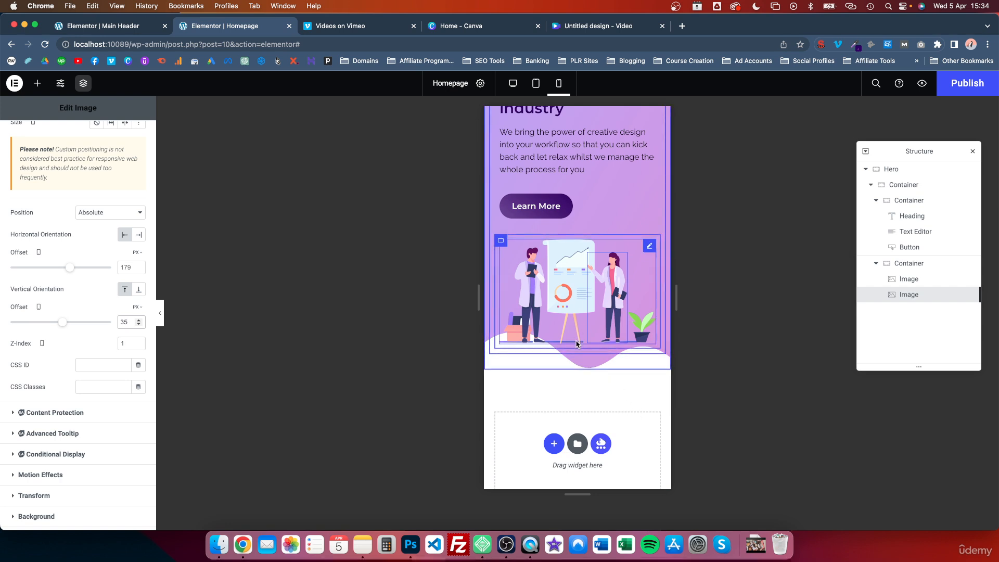
{"action": "scroll", "coordinate": [585, 282], "scroll_direction": "up", "scroll_amount": 5}
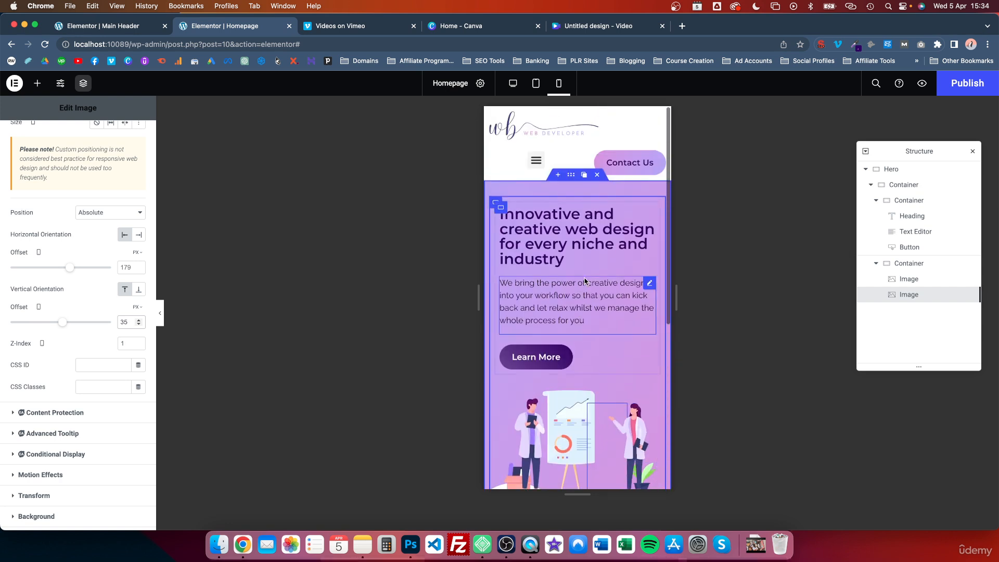
Step: Set the Hero container's minimum height to 714 px for mobile and check the spacing around the illustration and wave
{"action": "left_click", "coordinate": [571, 175]}
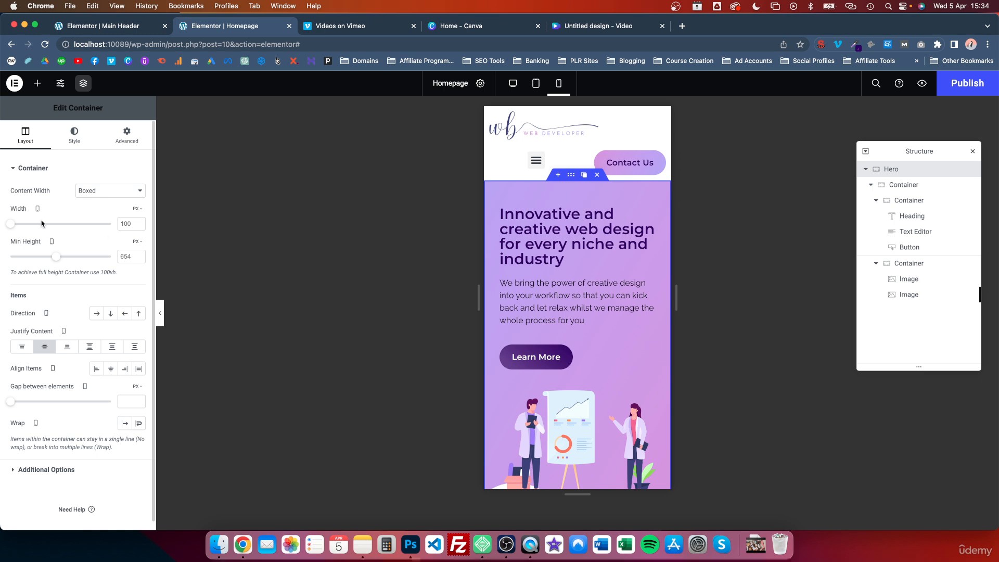
{"action": "left_click_drag", "start_coordinate": [56, 257], "coordinate": [60, 258]}
{"action": "scroll", "coordinate": [604, 337], "scroll_direction": "down", "scroll_amount": 3}
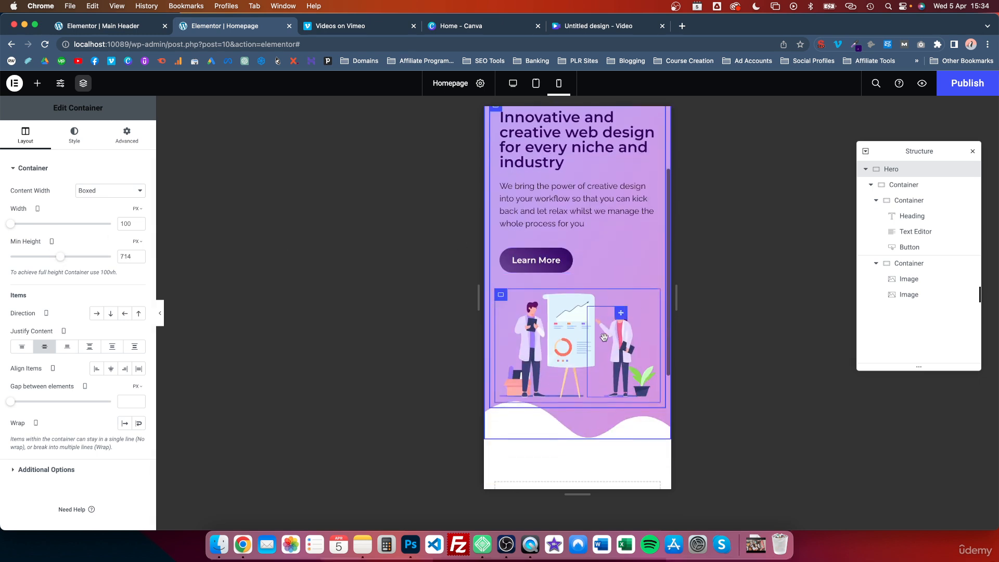
{"action": "scroll", "coordinate": [603, 337], "scroll_direction": "down", "scroll_amount": 2}
{"action": "scroll", "coordinate": [603, 339], "scroll_direction": "up", "scroll_amount": 5}
{"action": "scroll", "coordinate": [606, 341], "scroll_direction": "down", "scroll_amount": 2}
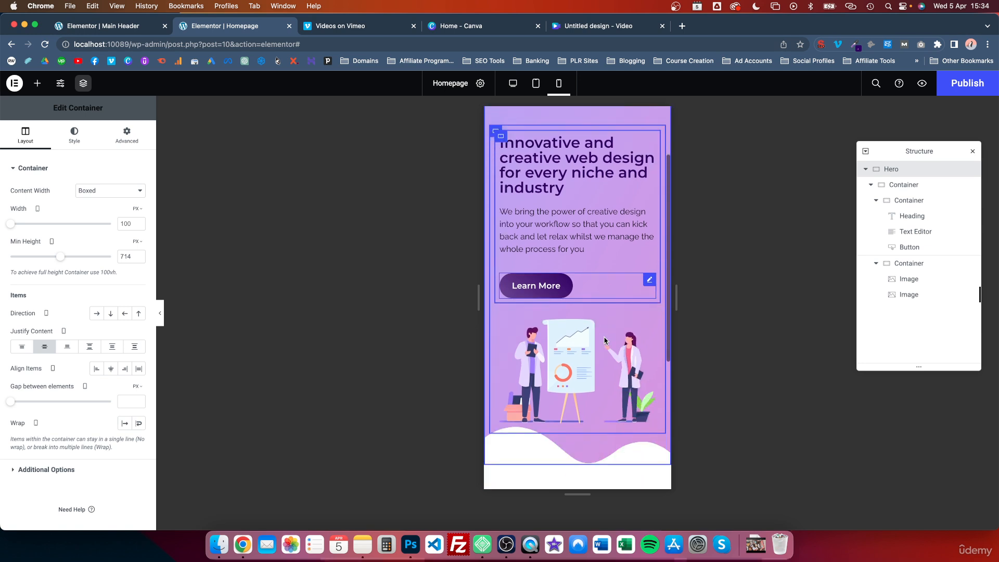
{"action": "scroll", "coordinate": [605, 341], "scroll_direction": "down", "scroll_amount": 1}
{"action": "scroll", "coordinate": [606, 341], "scroll_direction": "up", "scroll_amount": 1}
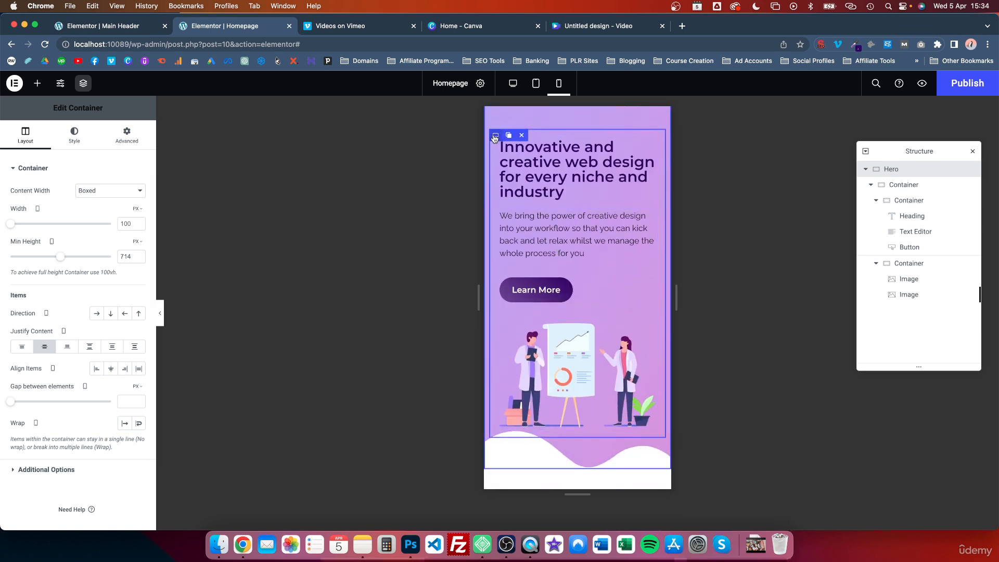
Step: Unlink the margin values of the container directly inside Hero and set its top margin to -26 px for mobile
{"action": "left_click", "coordinate": [495, 137]}
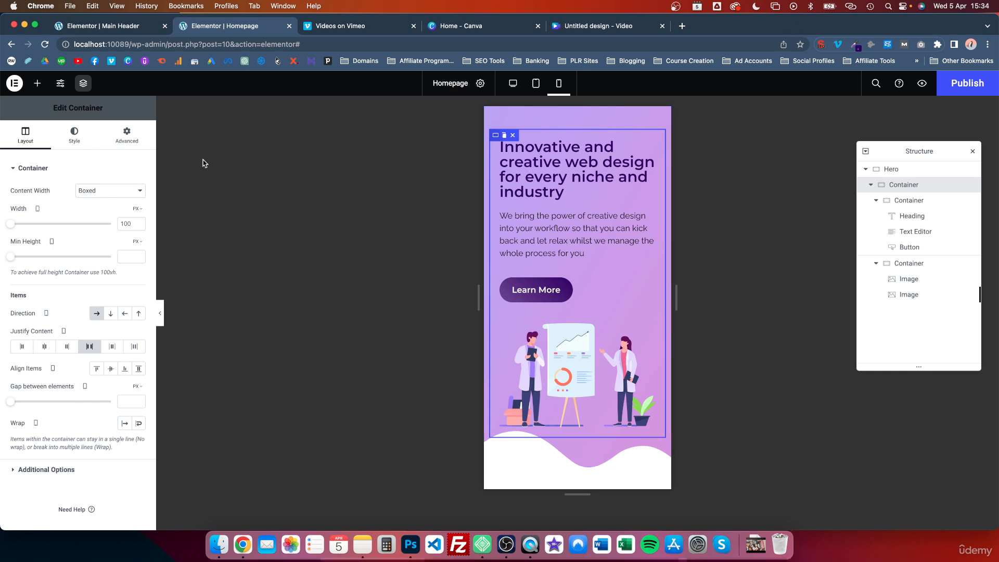
{"action": "left_click", "coordinate": [127, 136]}
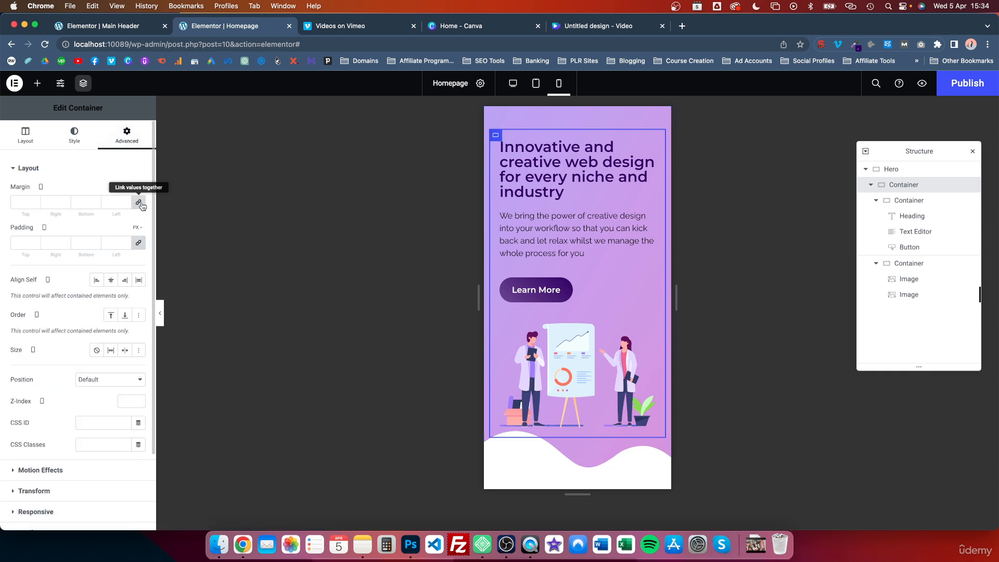
{"action": "left_click", "coordinate": [139, 202]}
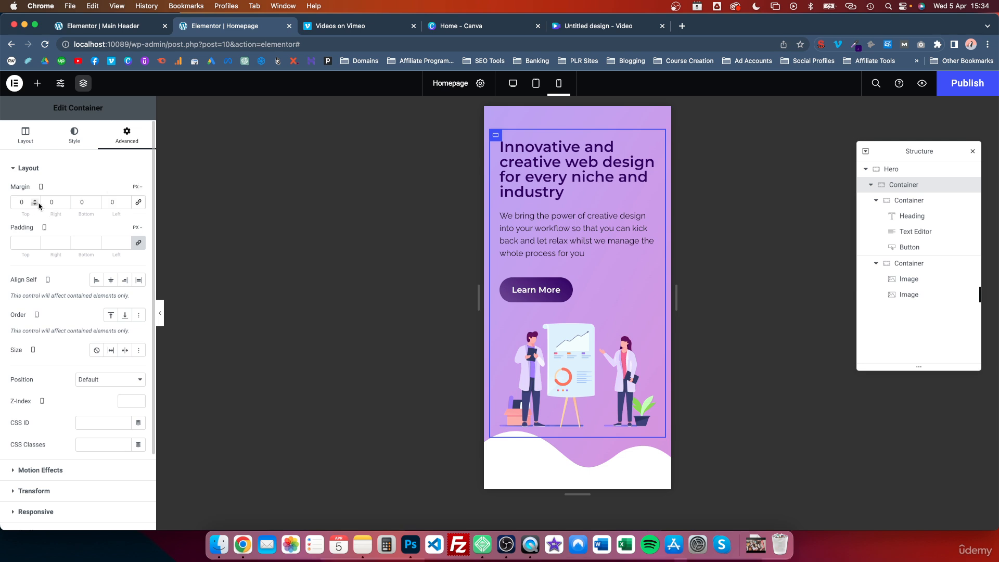
{"action": "left_click", "coordinate": [35, 204]}
{"action": "left_click", "coordinate": [35, 204]}
{"action": "left_click", "coordinate": [35, 205]}
{"action": "left_click", "coordinate": [35, 204]}
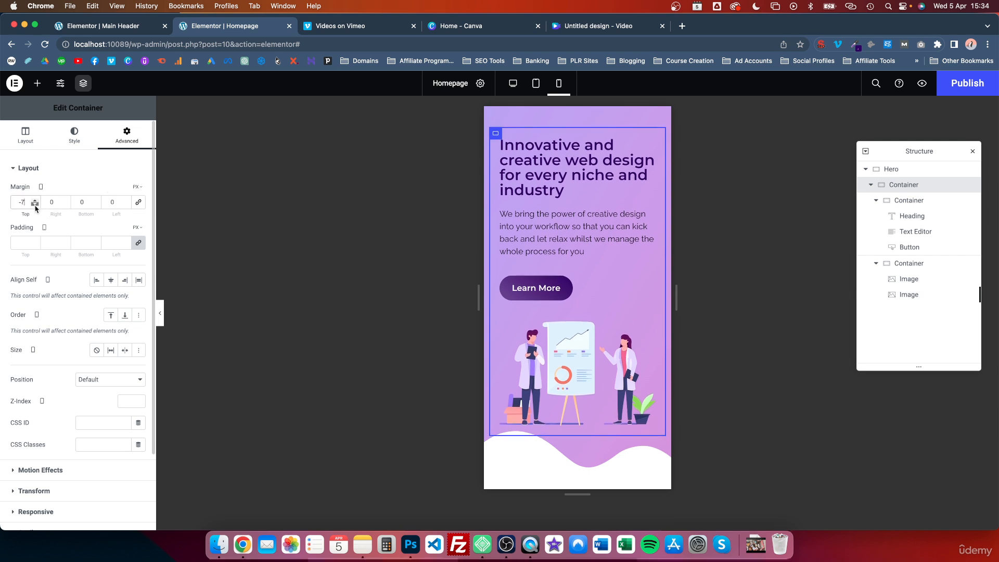
{"action": "left_click", "coordinate": [35, 204]}
{"action": "left_click", "coordinate": [35, 204]}
{"action": "left_click", "coordinate": [35, 204]}
{"action": "left_click", "coordinate": [35, 204]}
{"action": "left_click", "coordinate": [34, 204]}
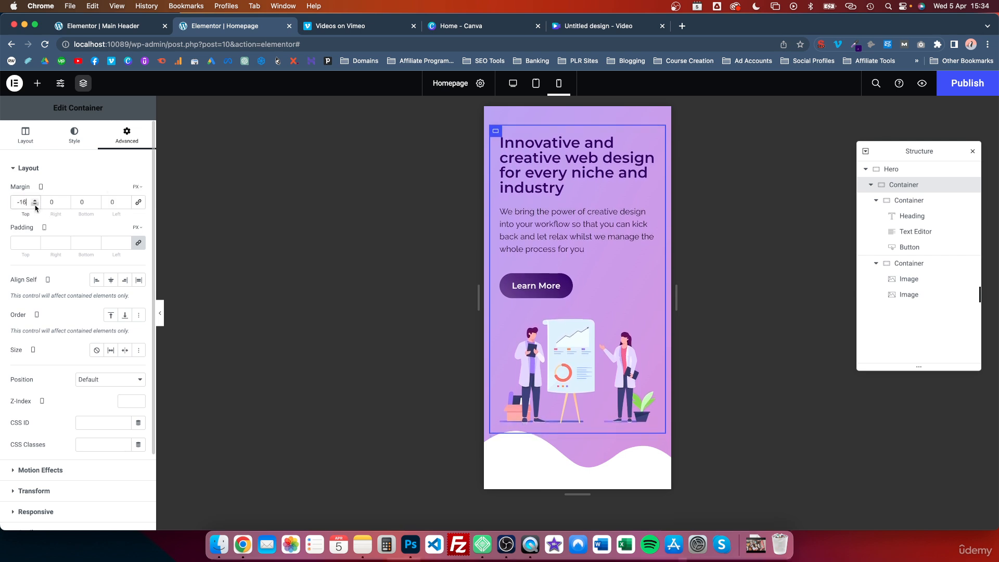
{"action": "left_click", "coordinate": [35, 205]}
{"action": "left_click", "coordinate": [35, 204]}
{"action": "left_click", "coordinate": [35, 205]}
{"action": "left_click", "coordinate": [35, 204]}
{"action": "left_click", "coordinate": [35, 204]}
{"action": "left_click", "coordinate": [35, 204]}
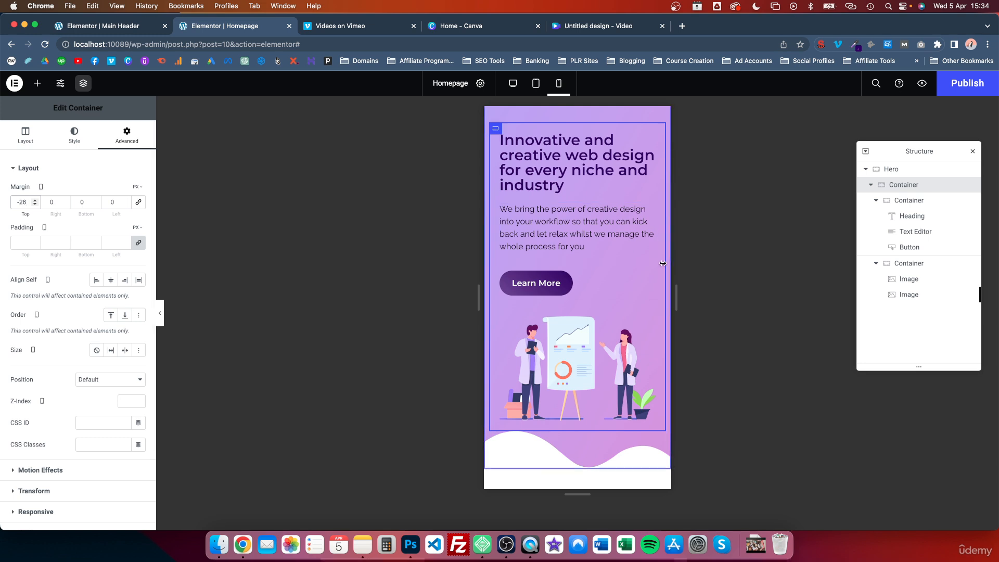
Step: Examine the mobile preview from the header to the wave divider, checking the spacing around the hero text and illustration
{"action": "scroll", "coordinate": [596, 292], "scroll_direction": "up", "scroll_amount": 1}
{"action": "scroll", "coordinate": [595, 292], "scroll_direction": "down", "scroll_amount": 2}
{"action": "scroll", "coordinate": [594, 291], "scroll_direction": "down", "scroll_amount": 3}
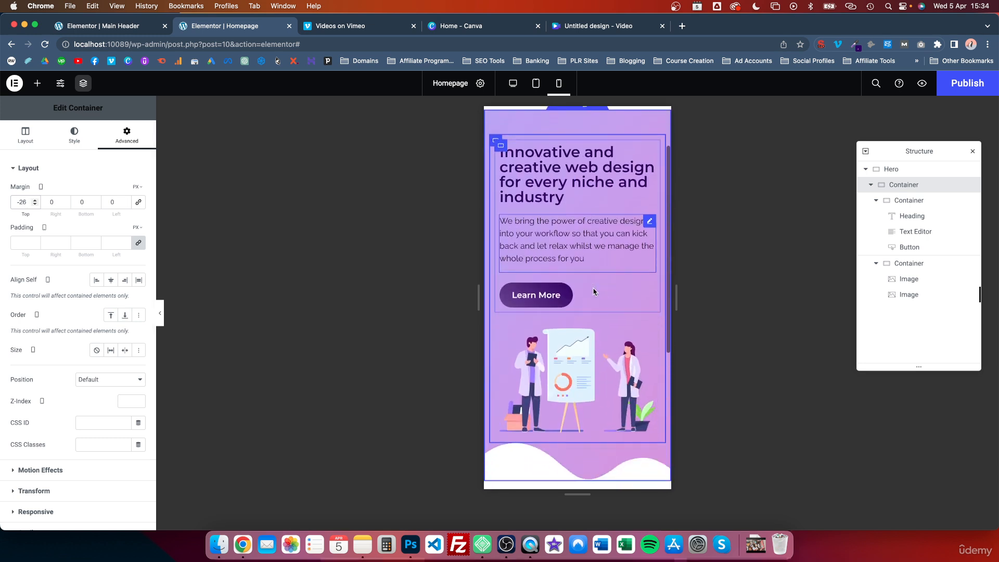
{"action": "scroll", "coordinate": [625, 312], "scroll_direction": "up", "scroll_amount": 4}
{"action": "scroll", "coordinate": [626, 331], "scroll_direction": "up", "scroll_amount": 1}
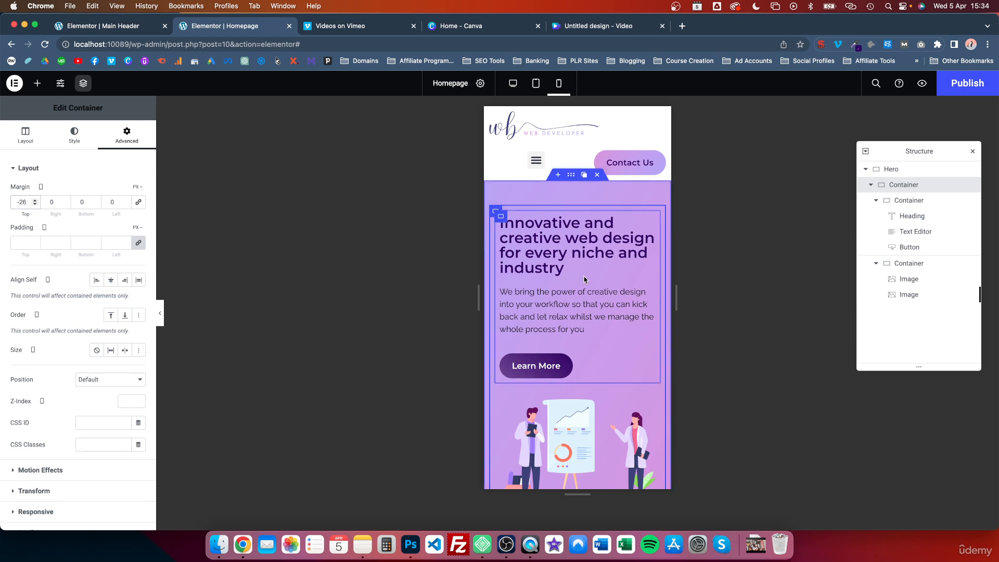
{"action": "scroll", "coordinate": [584, 279], "scroll_direction": "down", "scroll_amount": 5}
{"action": "scroll", "coordinate": [584, 280], "scroll_direction": "up", "scroll_amount": 3}
{"action": "scroll", "coordinate": [583, 276], "scroll_direction": "up", "scroll_amount": 3}
{"action": "scroll", "coordinate": [577, 260], "scroll_direction": "down", "scroll_amount": 1}
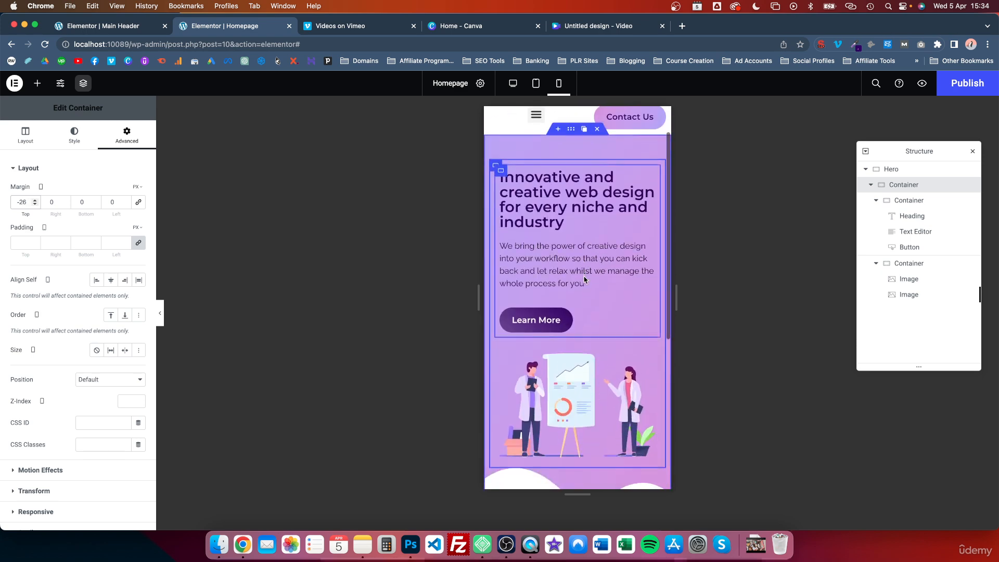
{"action": "scroll", "coordinate": [572, 249], "scroll_direction": "up", "scroll_amount": 1}
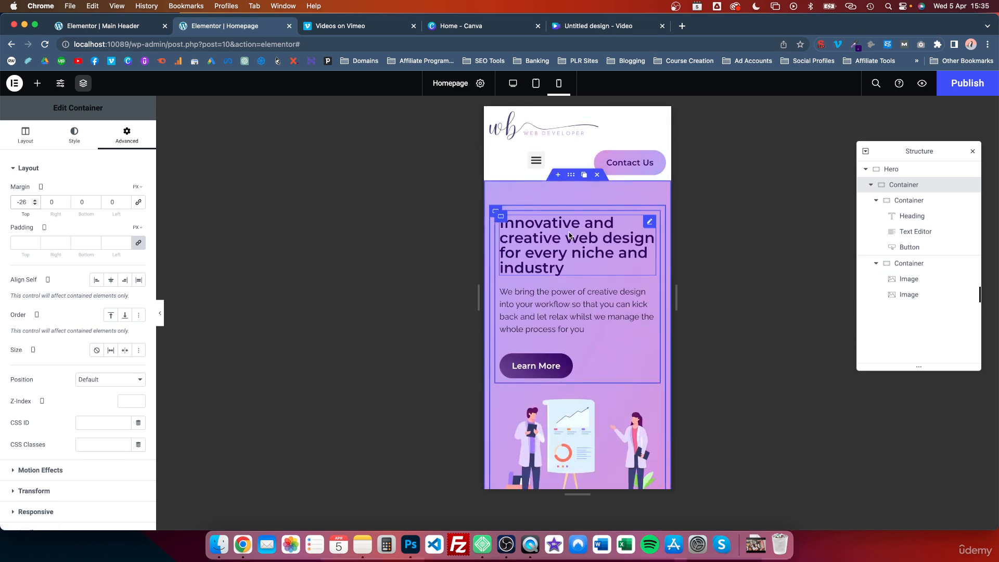
{"action": "scroll", "coordinate": [570, 231], "scroll_direction": "down", "scroll_amount": 2}
{"action": "scroll", "coordinate": [570, 236], "scroll_direction": "down", "scroll_amount": 2}
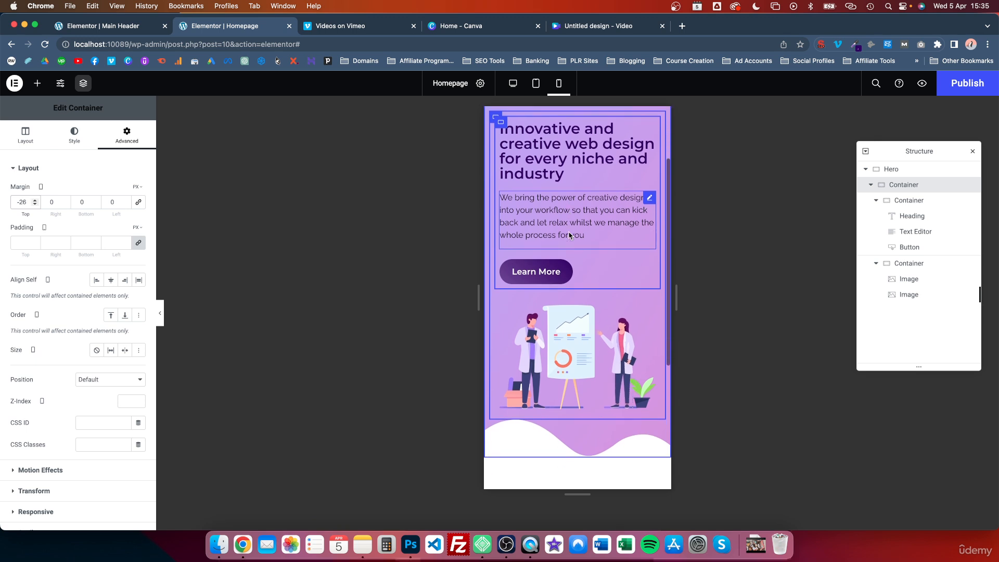